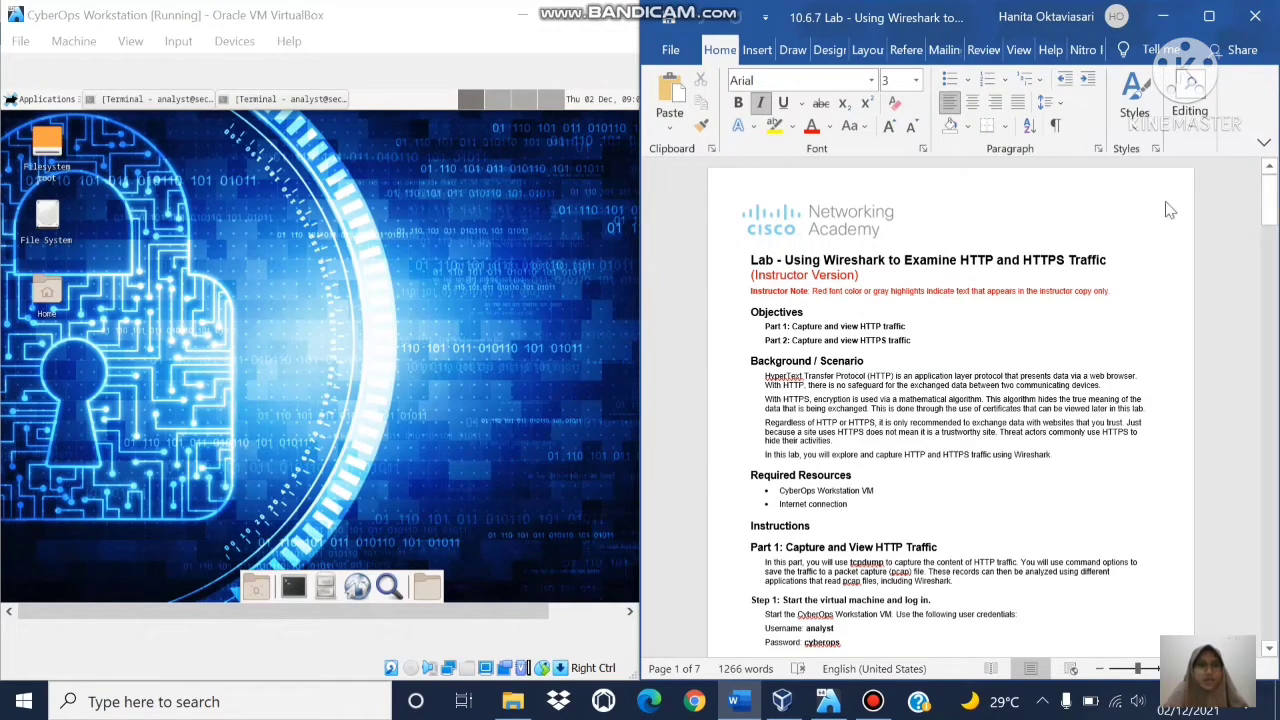
# Step: Scroll the lab document down to Part 1, Step 1 and Step 2
pyautogui.moveTo(1268, 198)
pyautogui.mouseDown()
pyautogui.moveTo(1270, 220)
pyautogui.moveTo(1268, 195)
pyautogui.mouseUp()
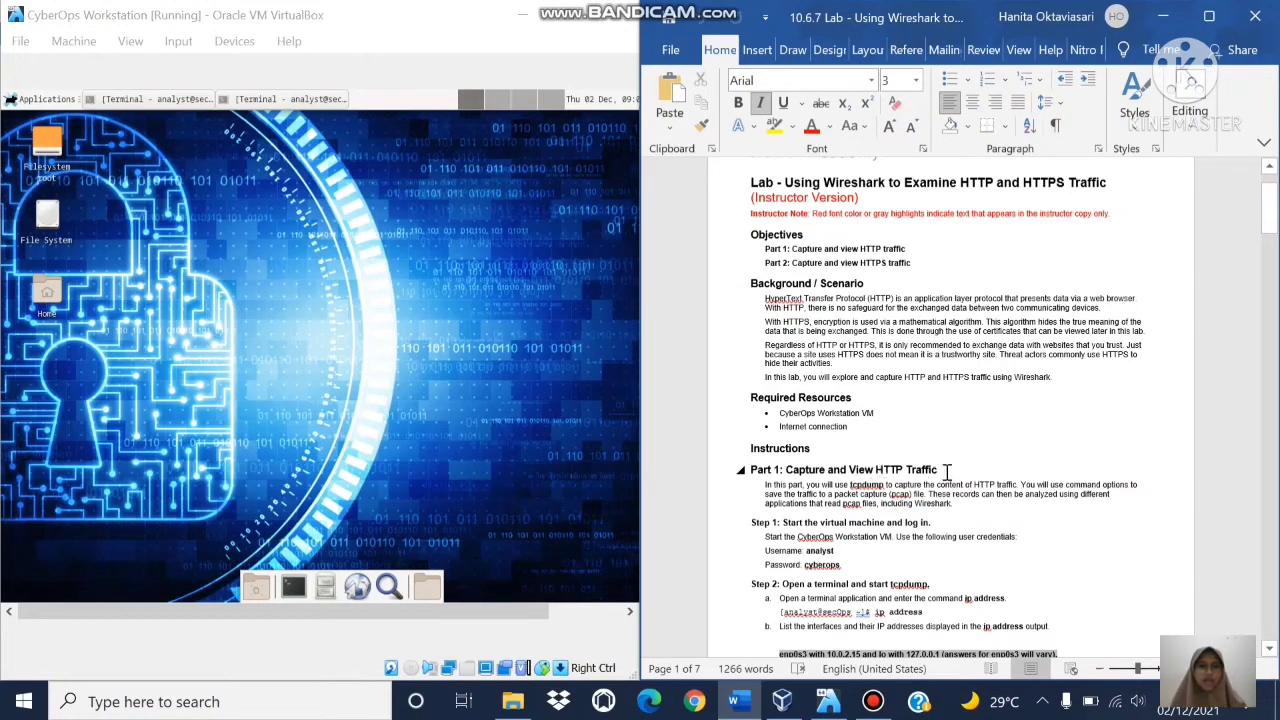
pyautogui.moveTo(1272, 203); pyautogui.dragTo(1272, 218)
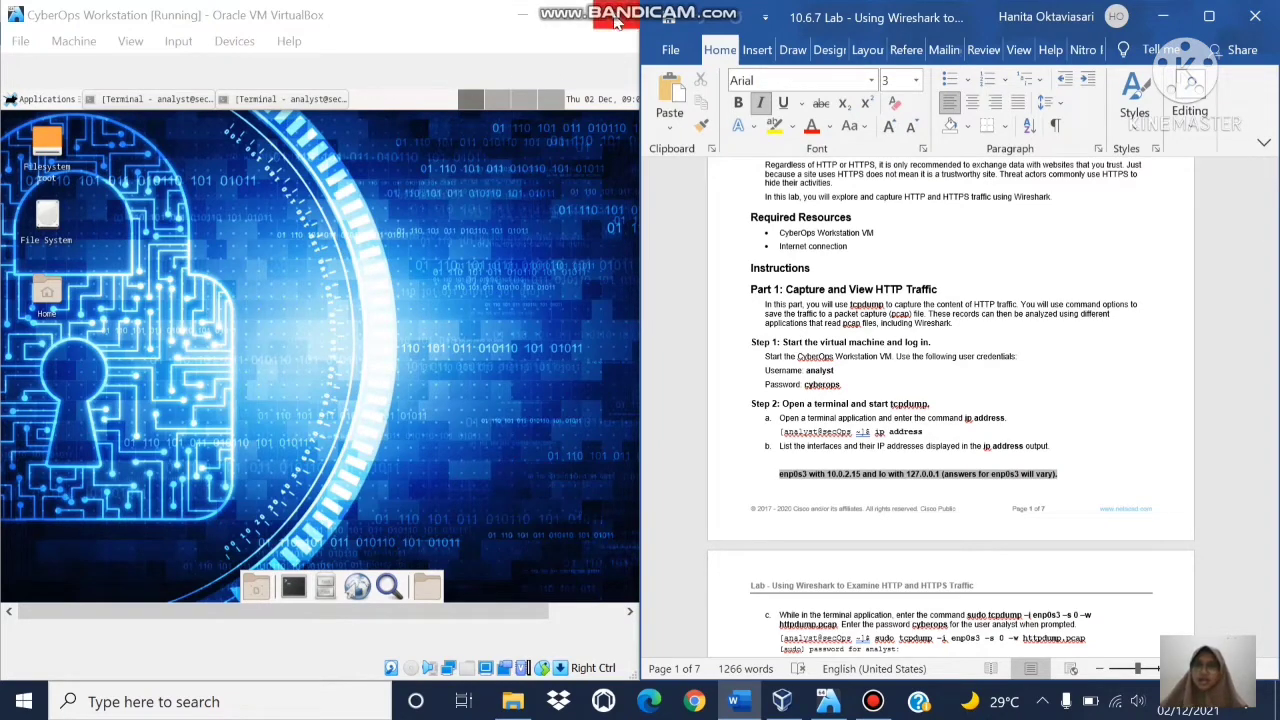
# Step: Power off the CyberOps Workstation VM, restart it from VirtualBox Manager, and dismiss the notices
pyautogui.click(617, 21)
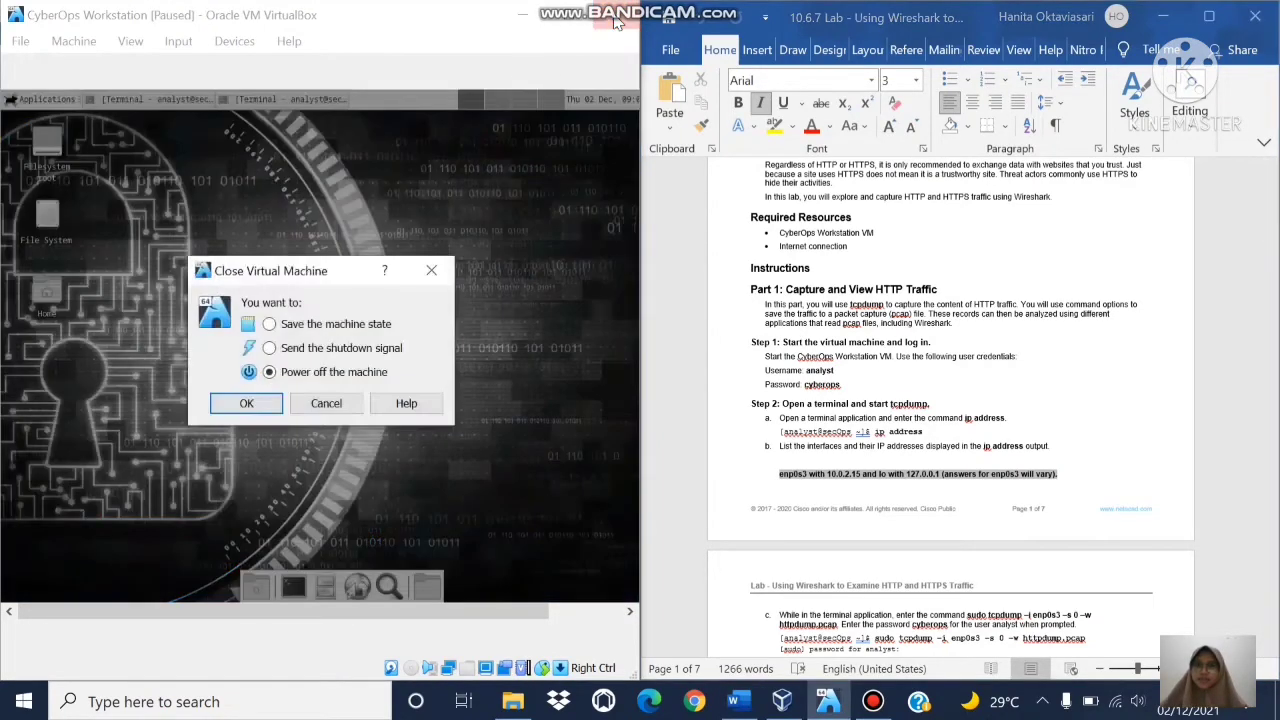
pyautogui.click(224, 403)
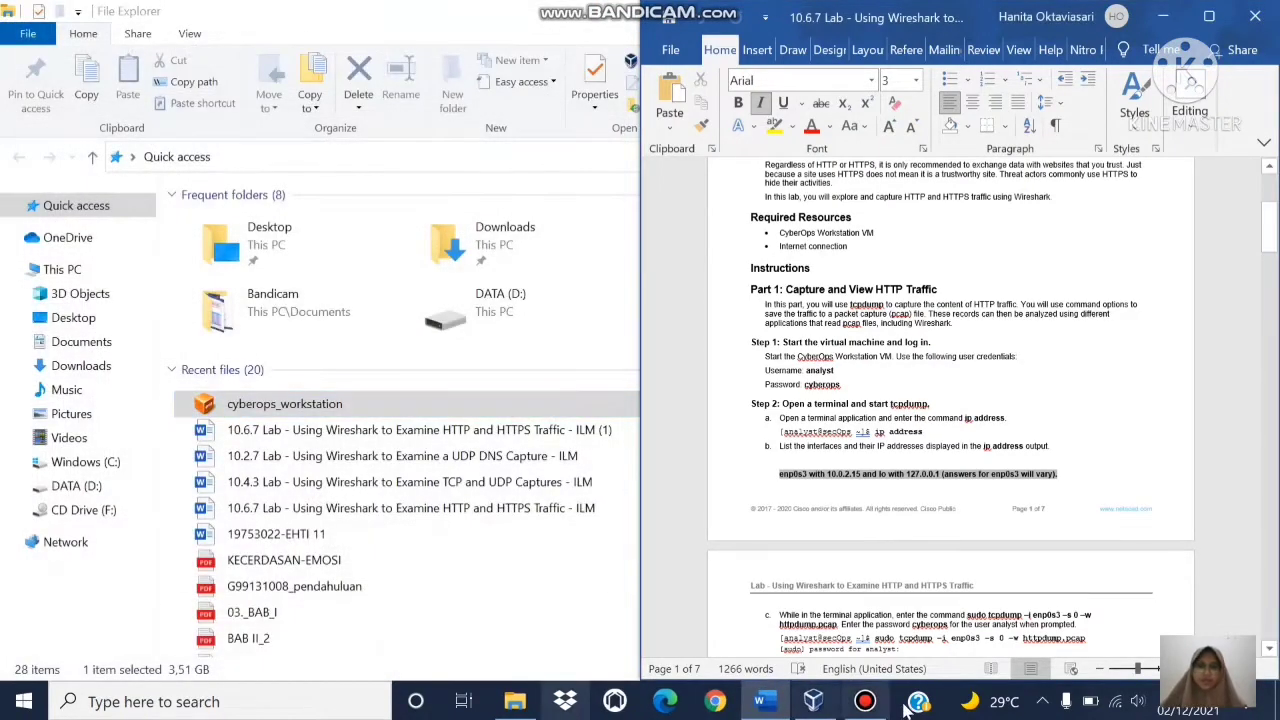
pyautogui.click(805, 703)
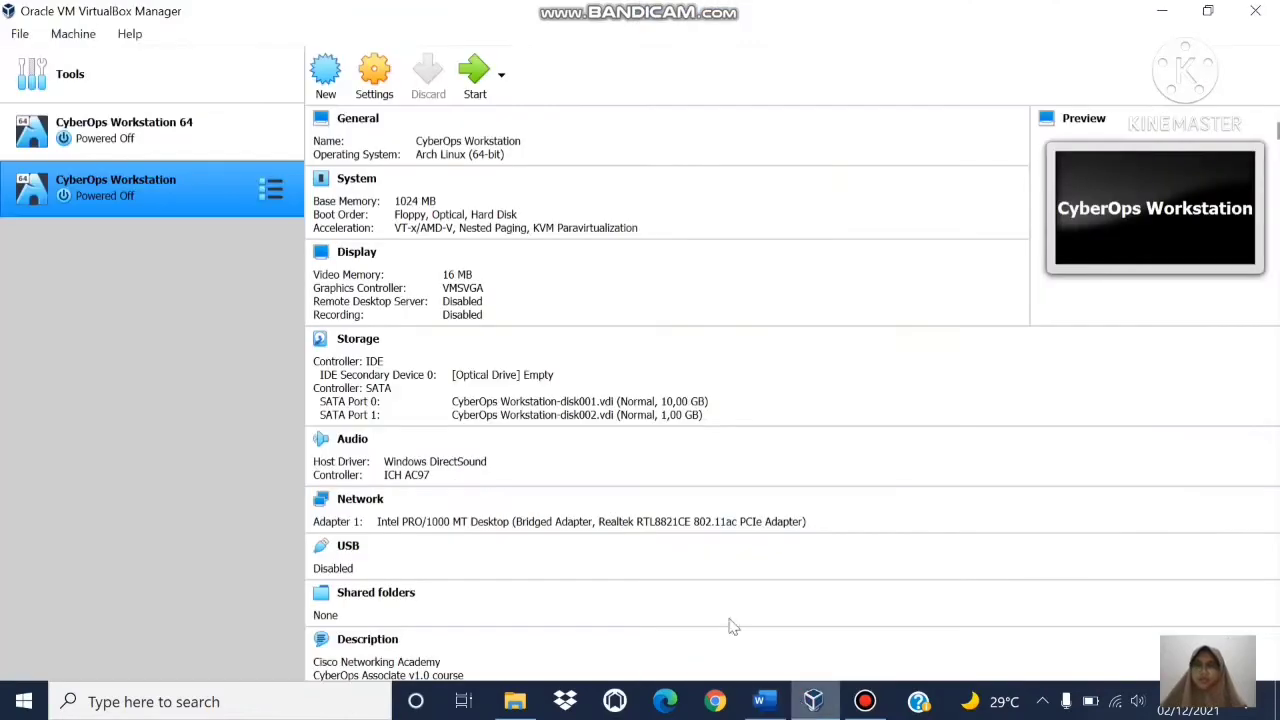
pyautogui.click(470, 76)
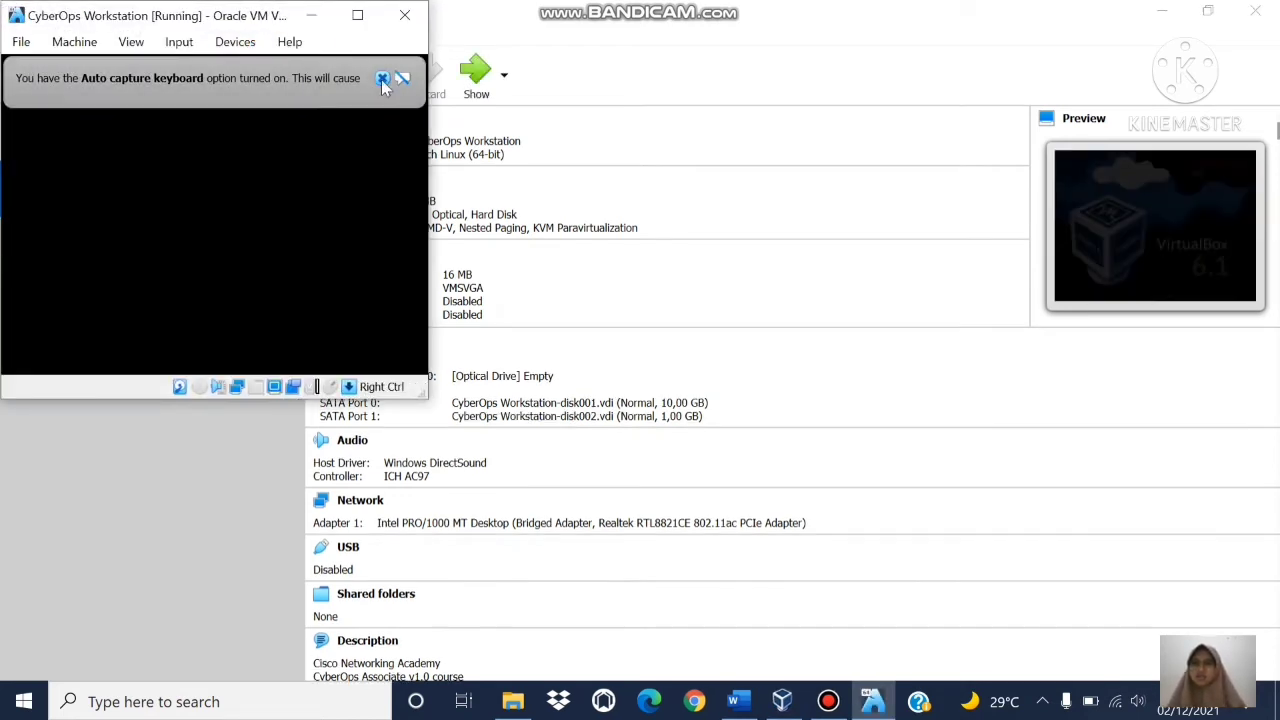
pyautogui.click(382, 81)
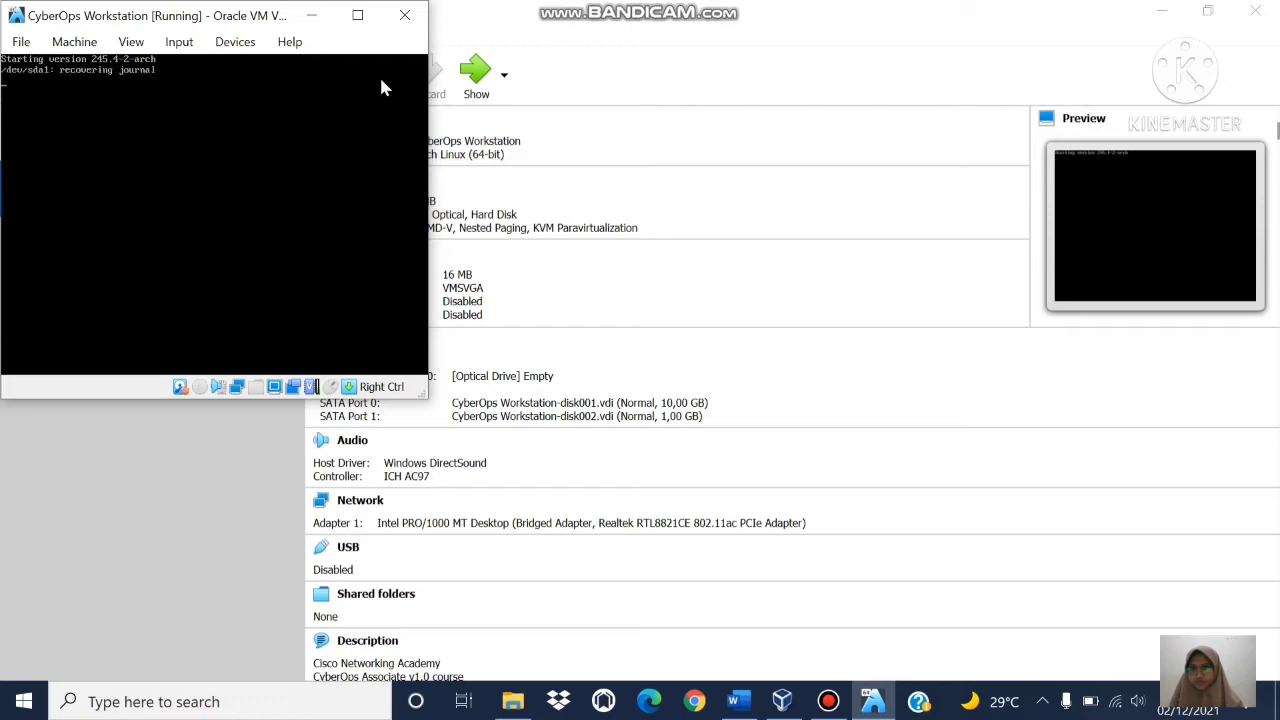
pyautogui.click(1166, 12)
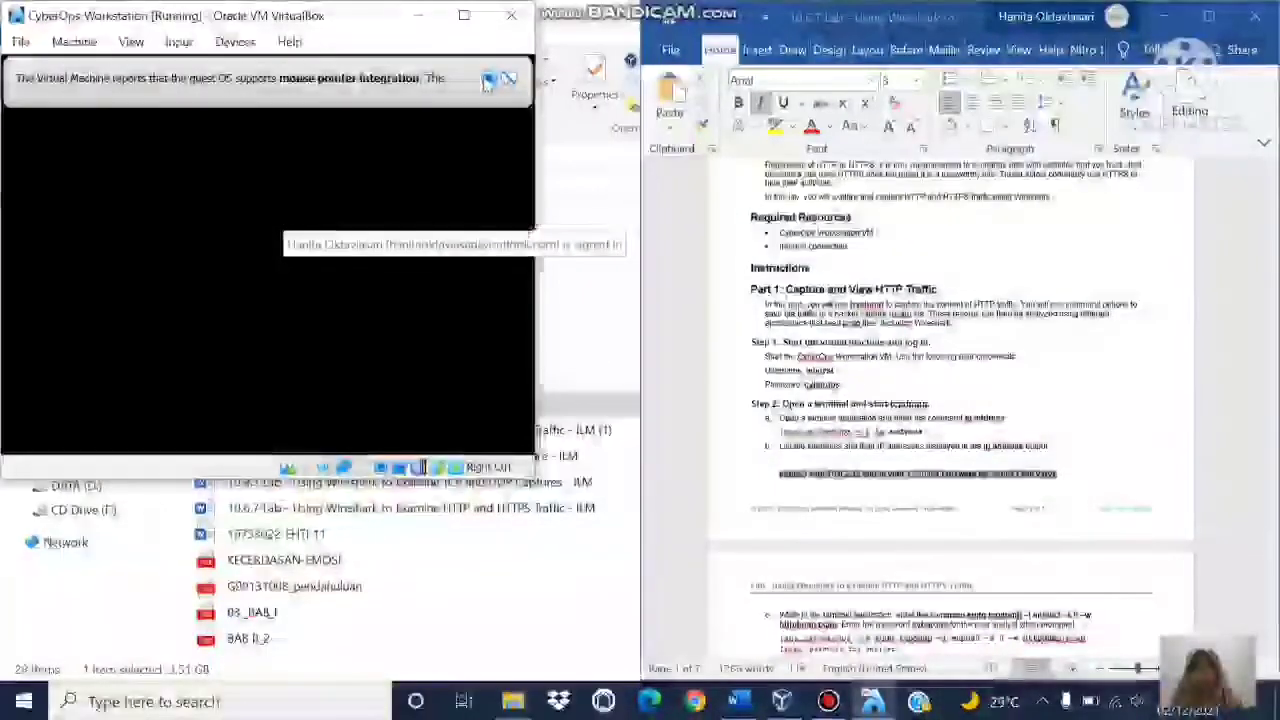
pyautogui.click(485, 81)
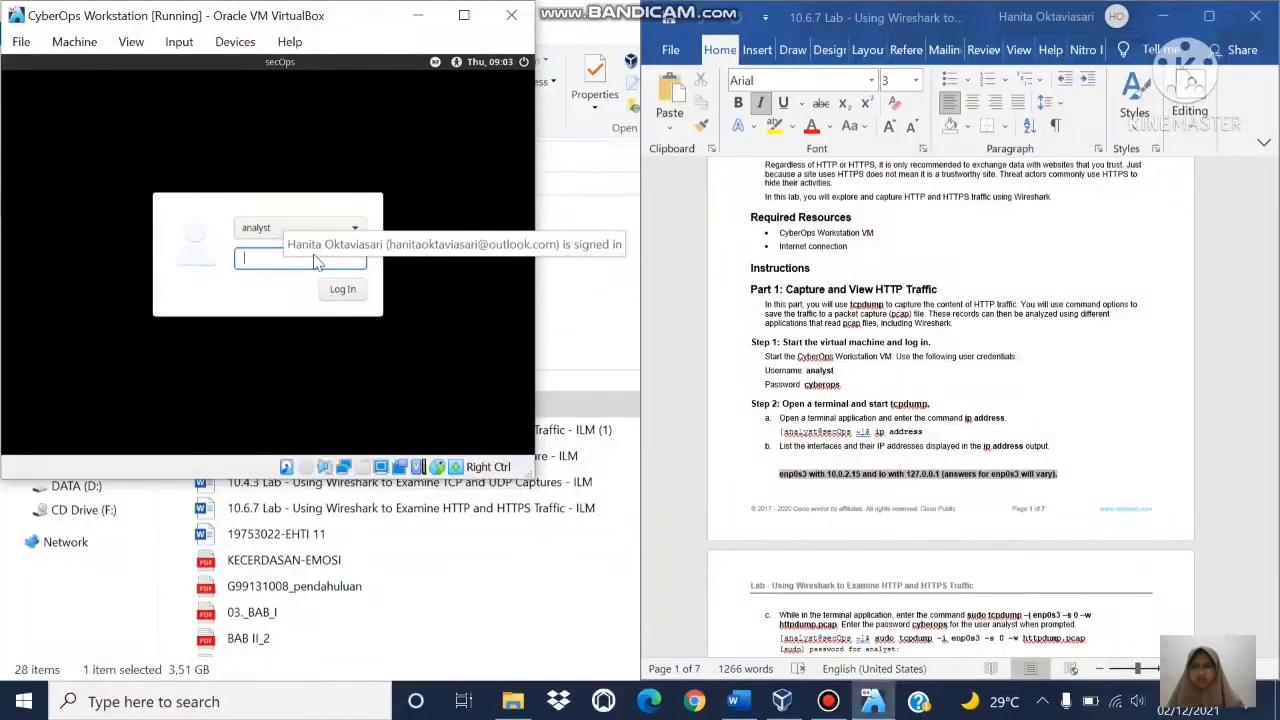
# Step: Log in as the analyst user by entering the account password
pyautogui.write('cybero')
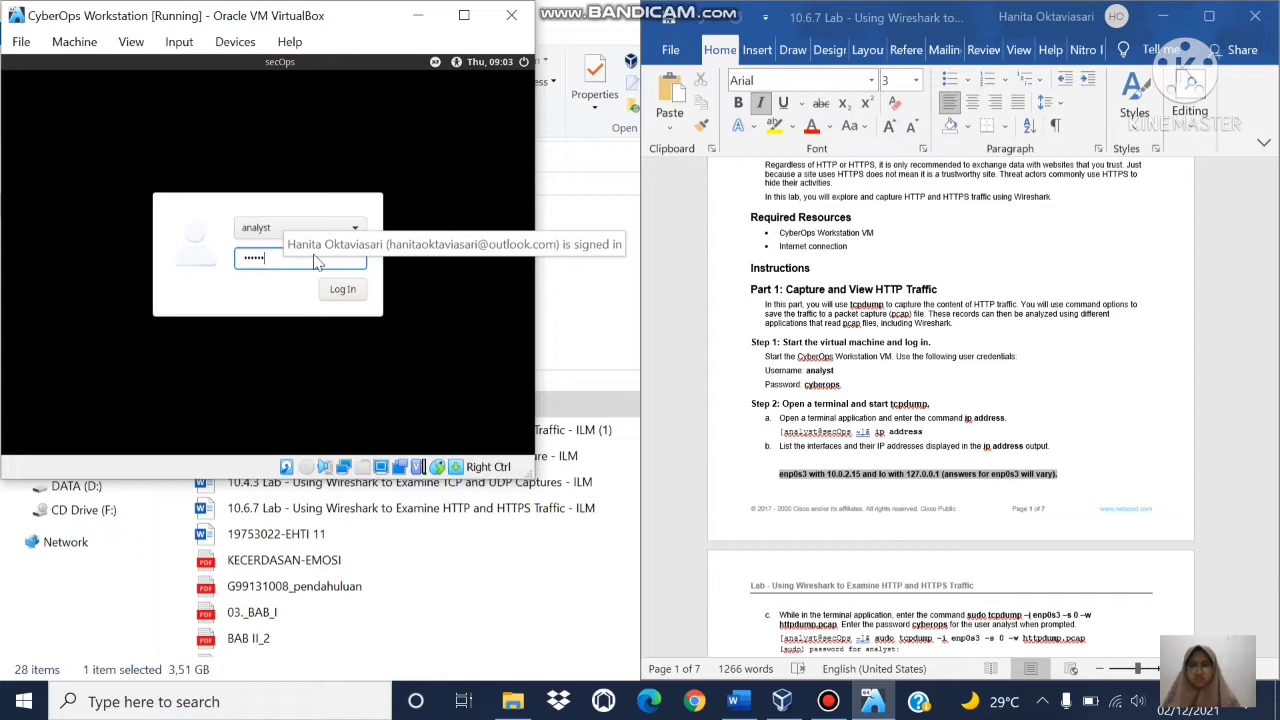
pyautogui.write('ps')
pyautogui.press('Return')
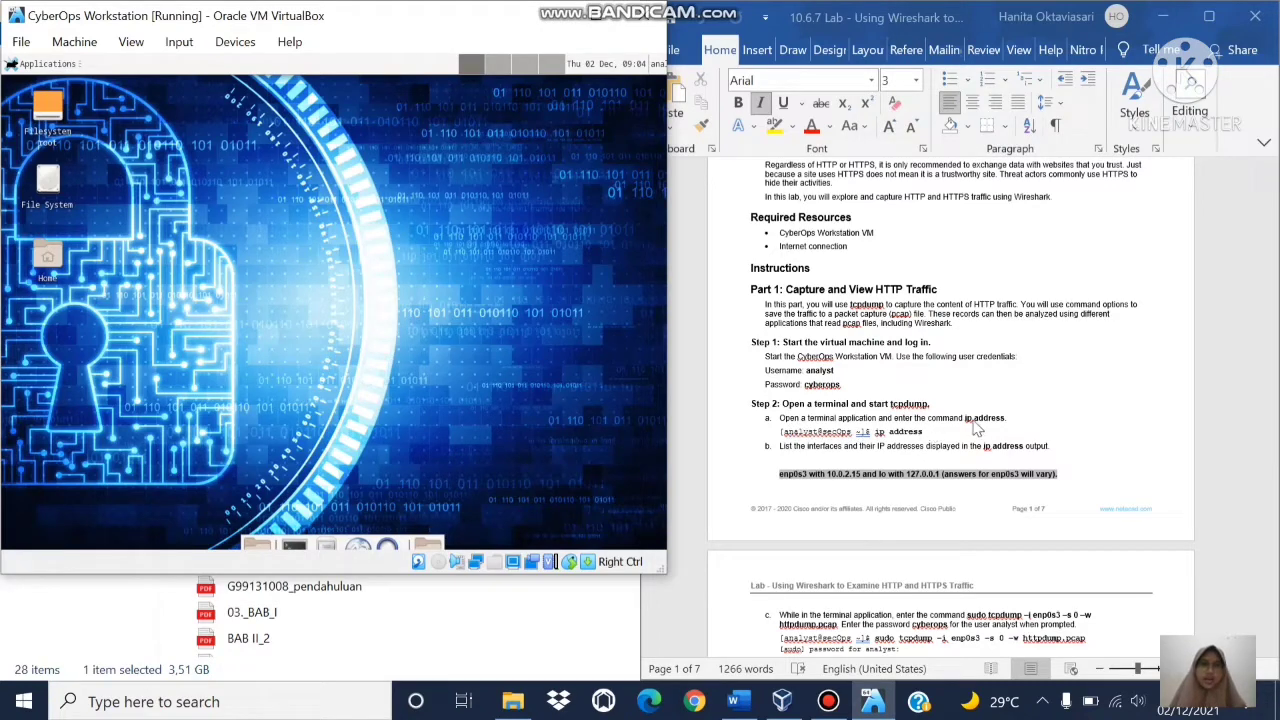
# Step: Open a VM terminal and run ip address to list the lo and enp0s3 interfaces
pyautogui.click(306, 545)
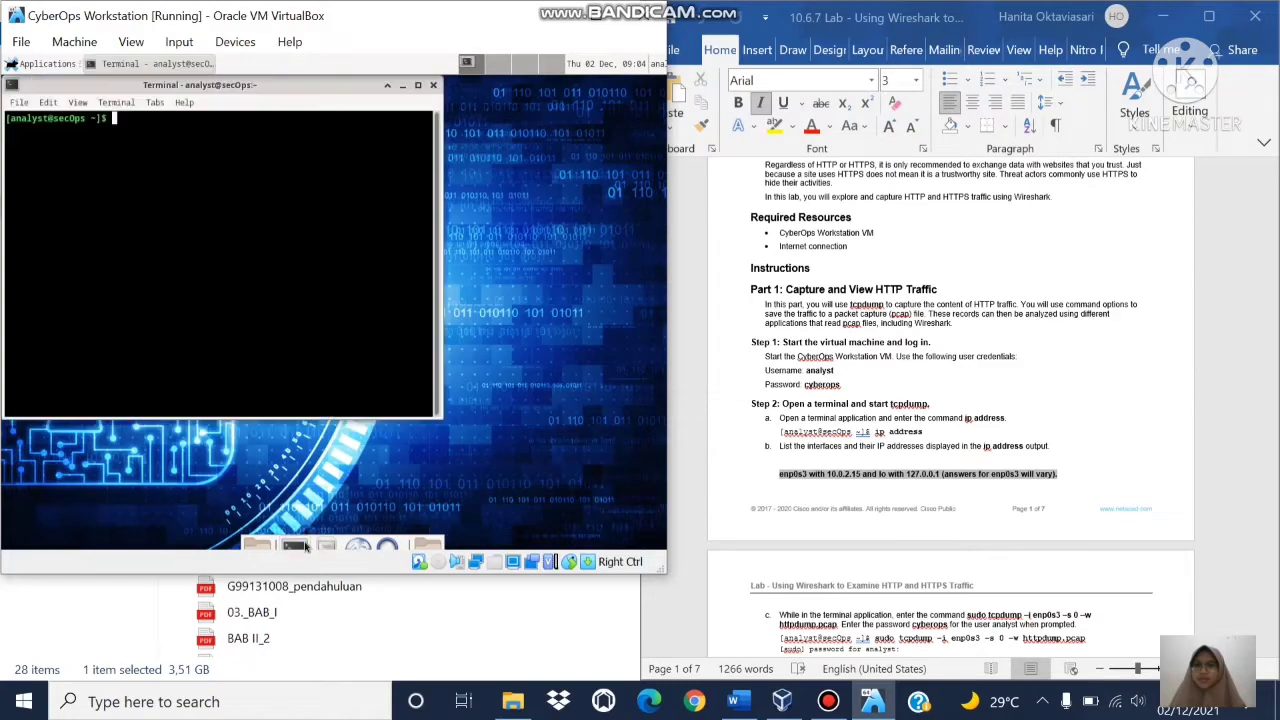
pyautogui.write('ip ')
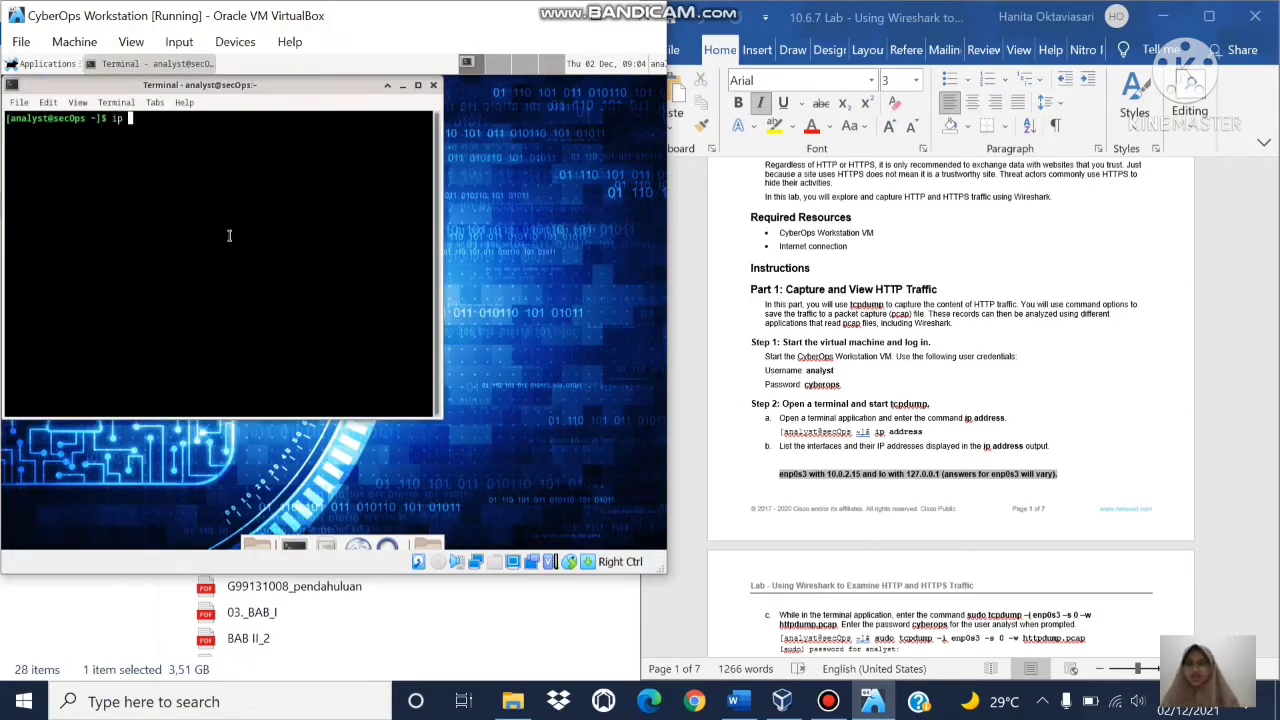
pyautogui.write('address')
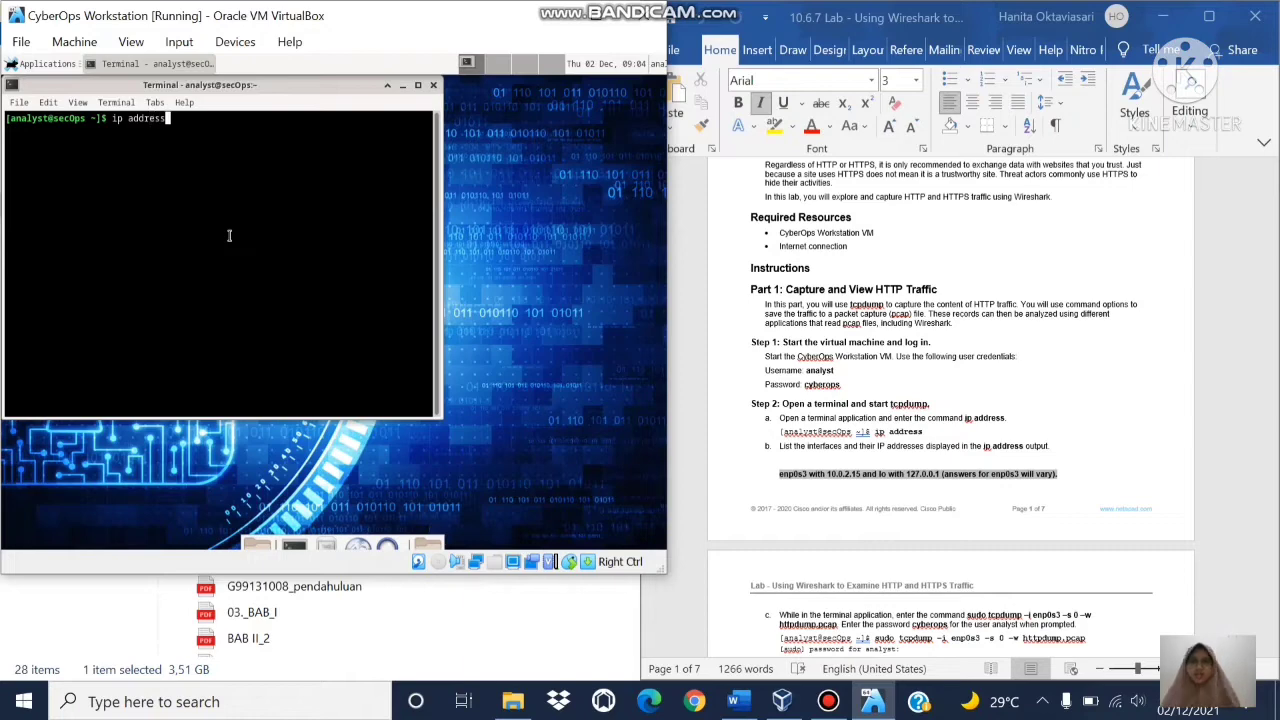
pyautogui.press('Return')
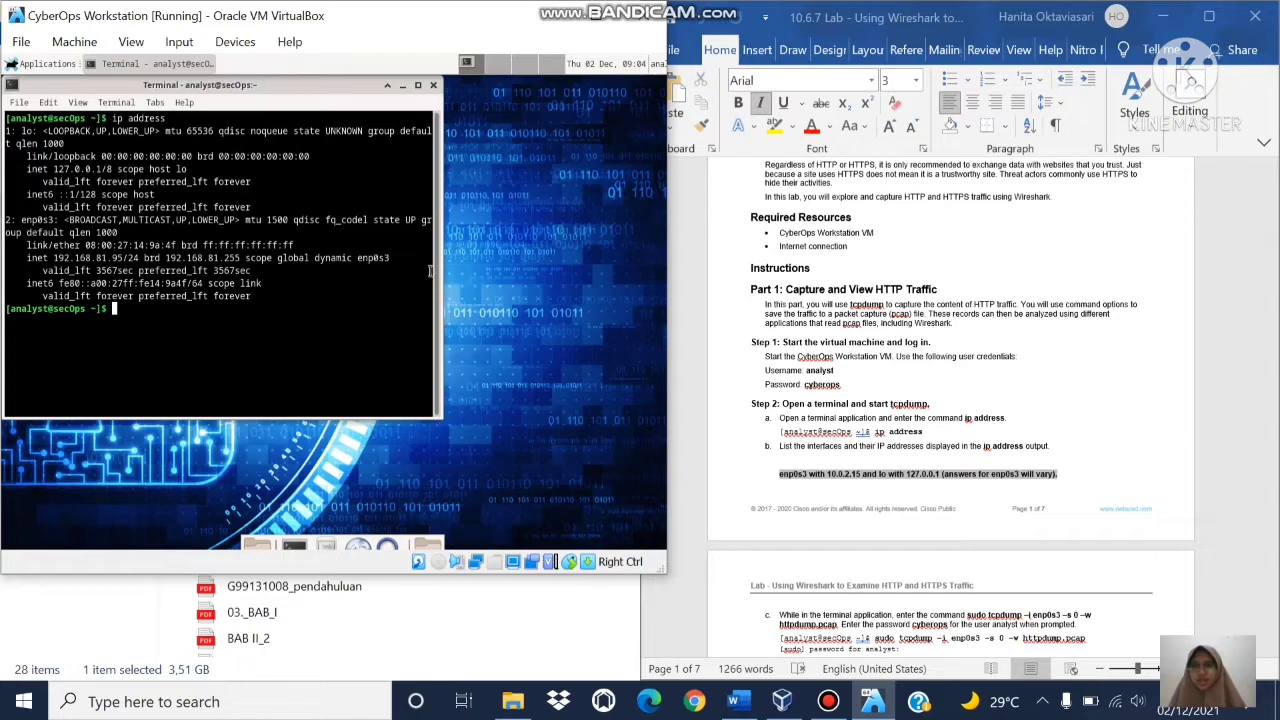
# Step: Copy the sudo tcpdump -i enp0s3 -s 0 -w httpdump.pcap command from step c into the VM terminal
pyautogui.click(1146, 412)
pyautogui.scroll(-1, 1146, 412)
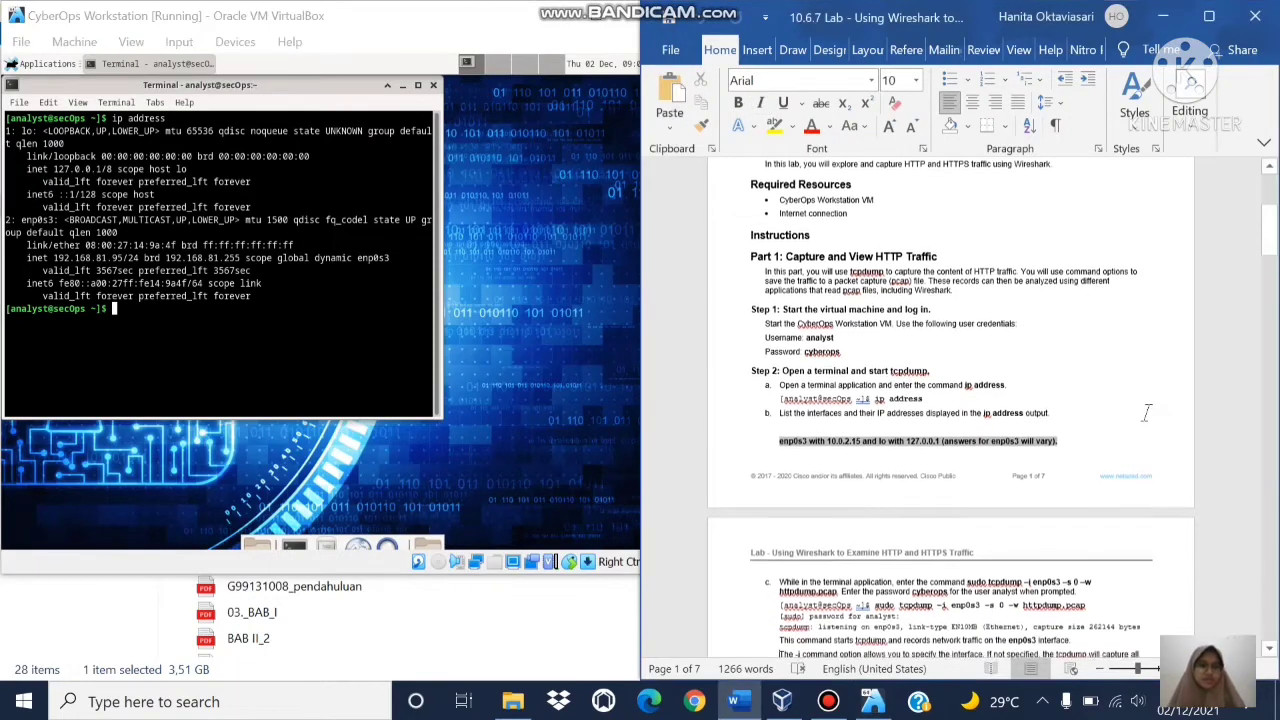
pyautogui.scroll(-2, 1146, 413)
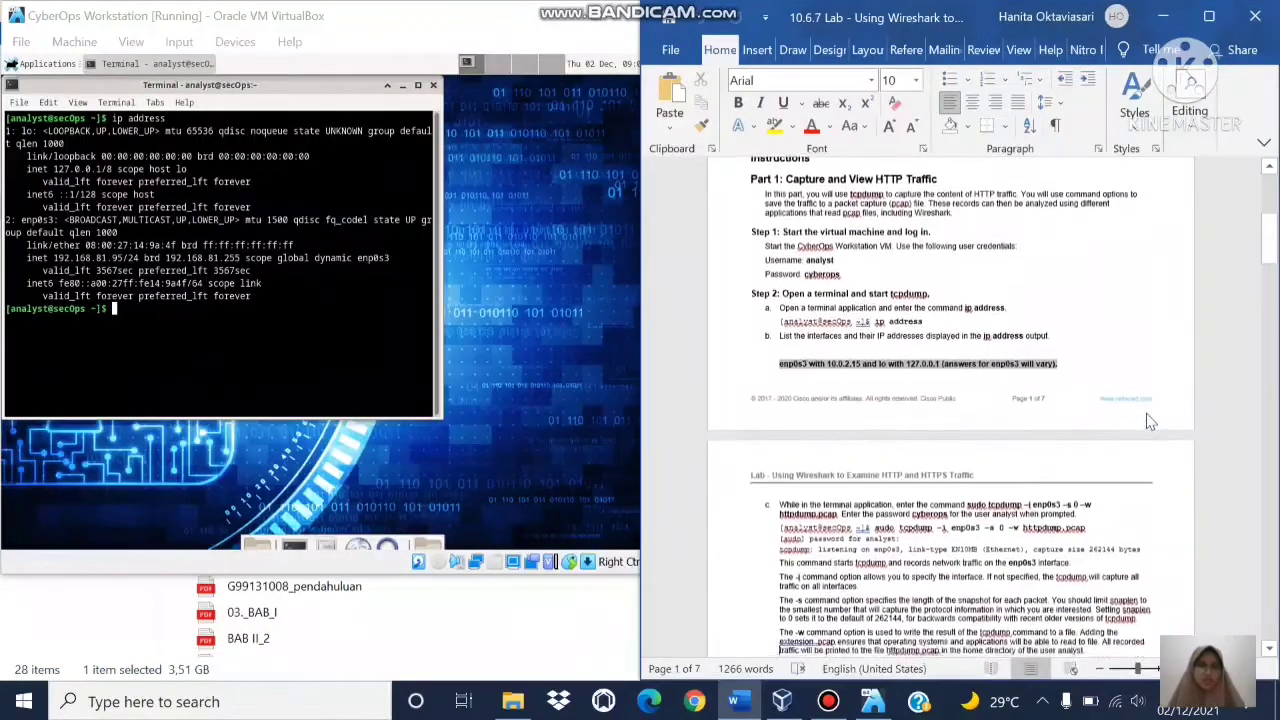
pyautogui.scroll(-3, 1146, 413)
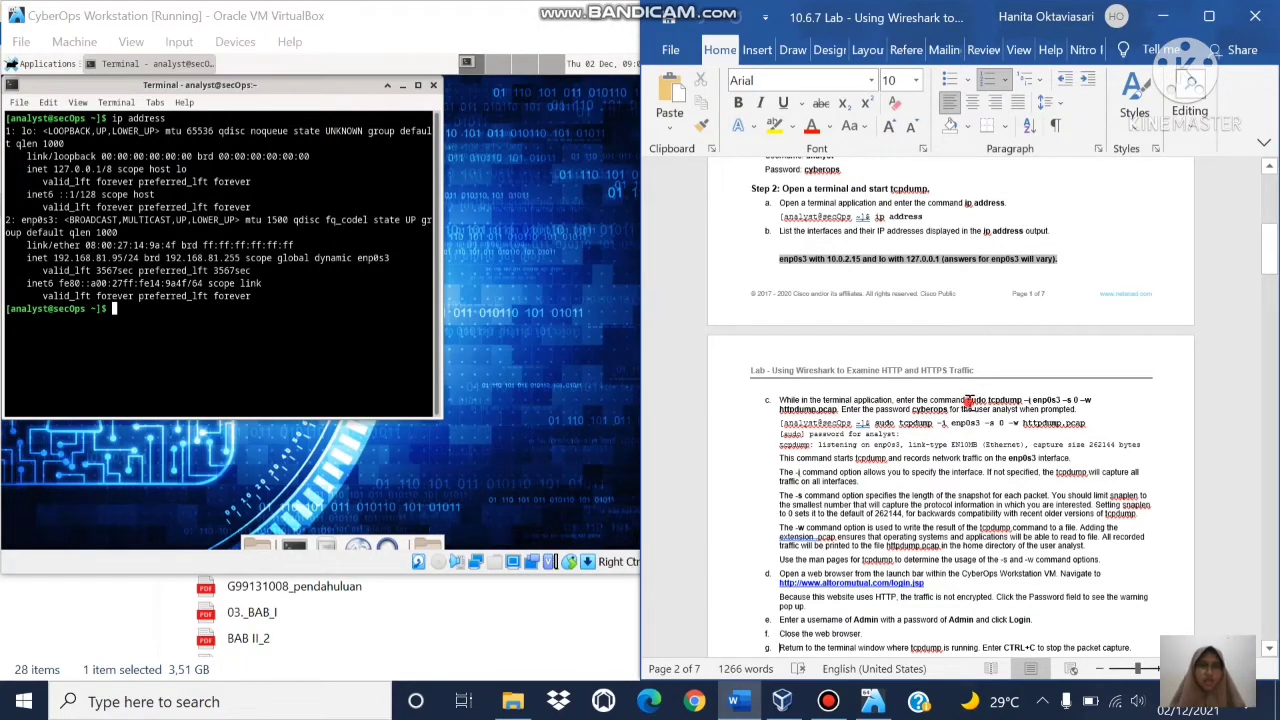
pyautogui.moveTo(967, 402); pyautogui.dragTo(838, 410)
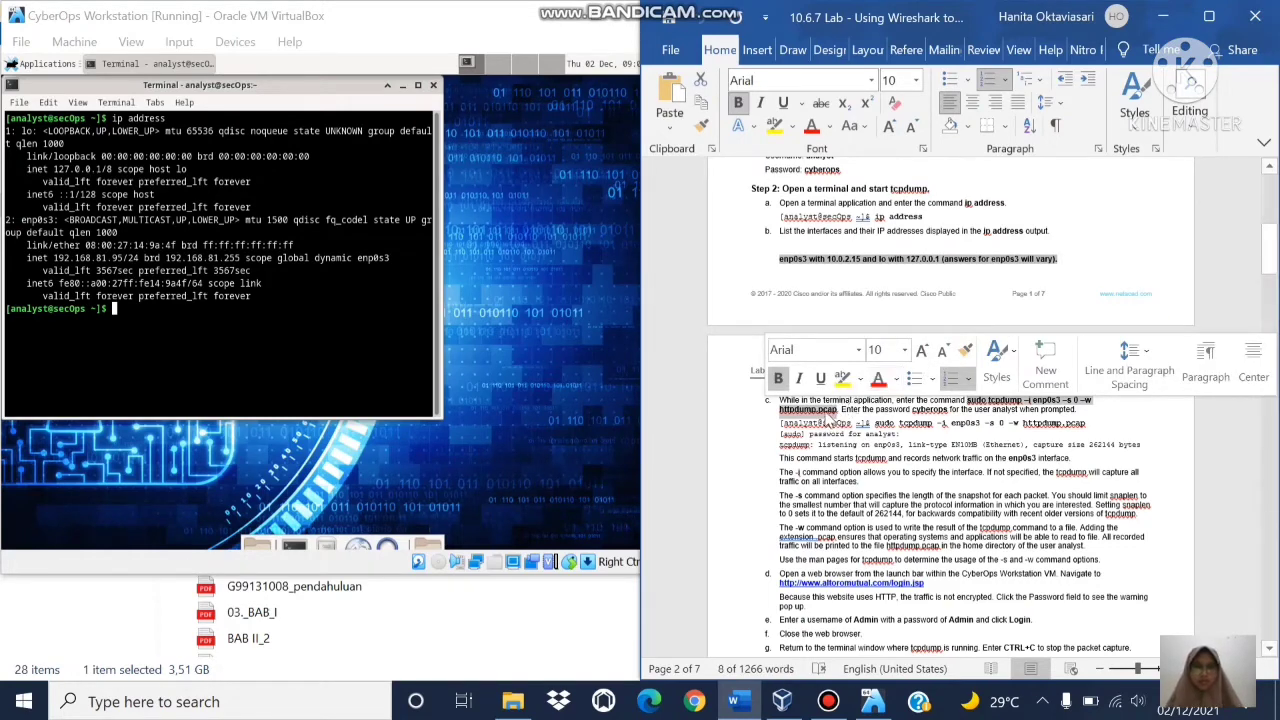
pyautogui.rightClick(828, 415)
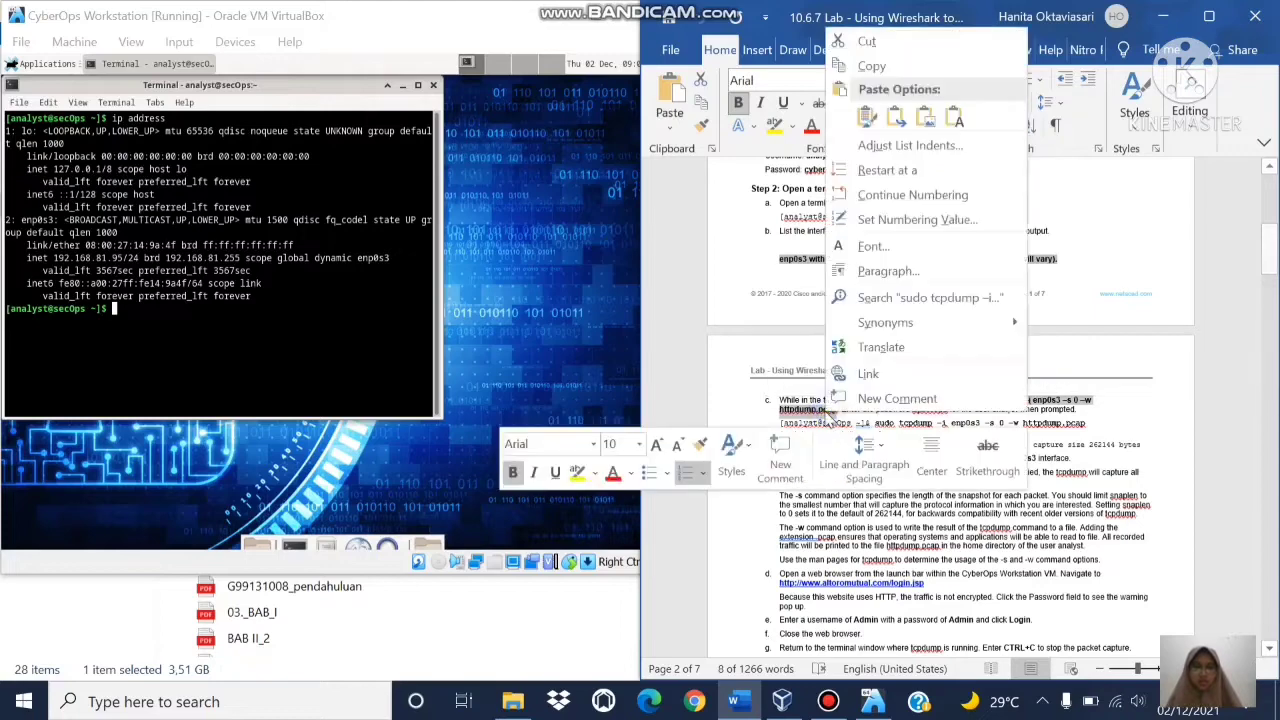
pyautogui.click(885, 68)
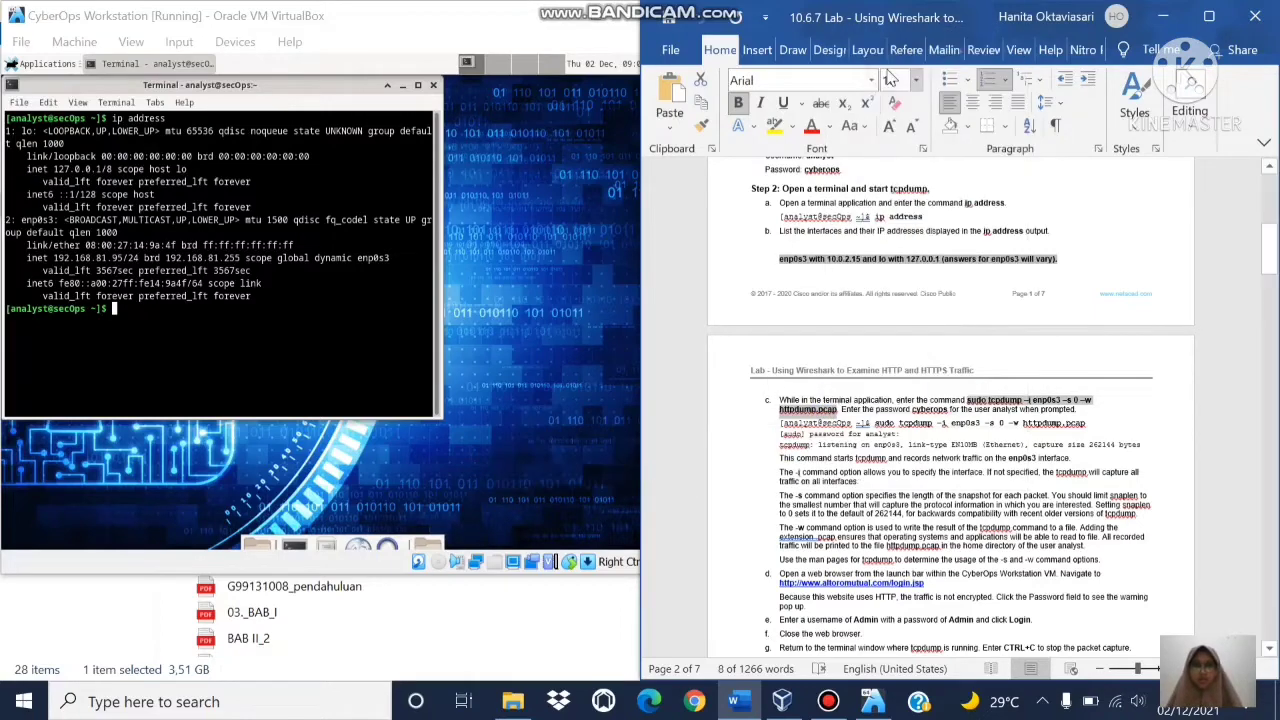
pyautogui.rightClick(128, 306)
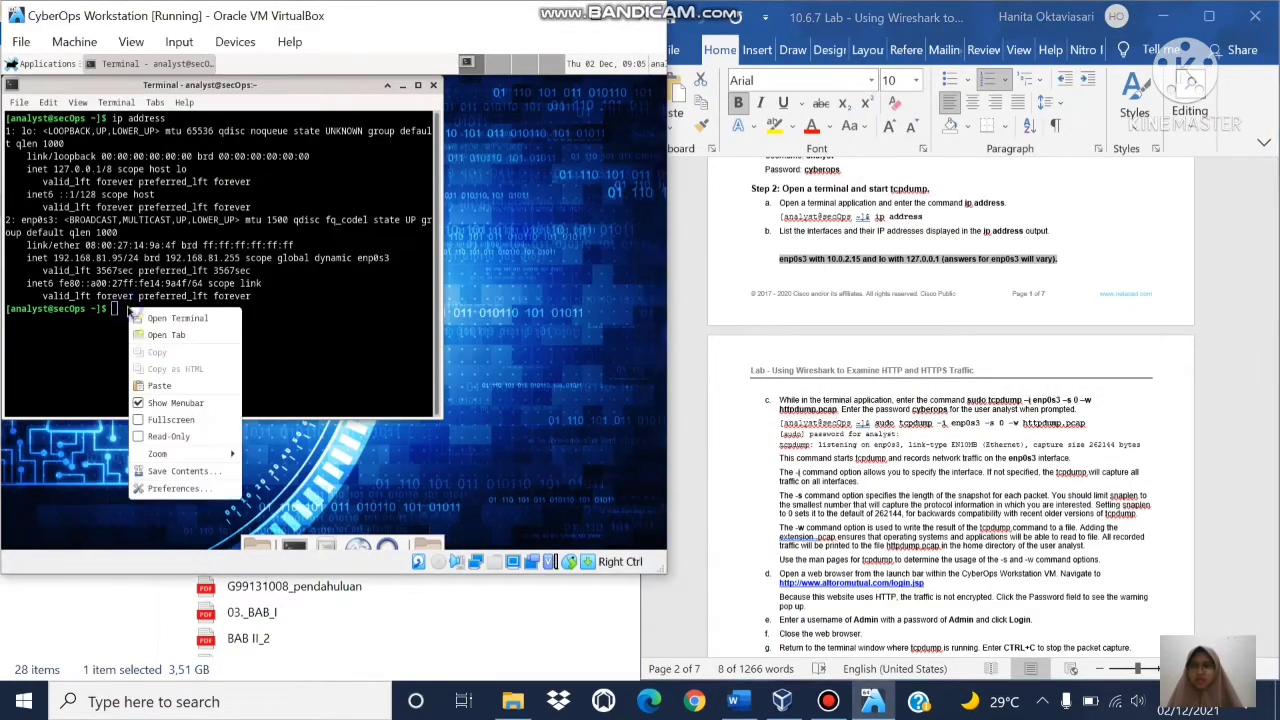
pyautogui.click(162, 386)
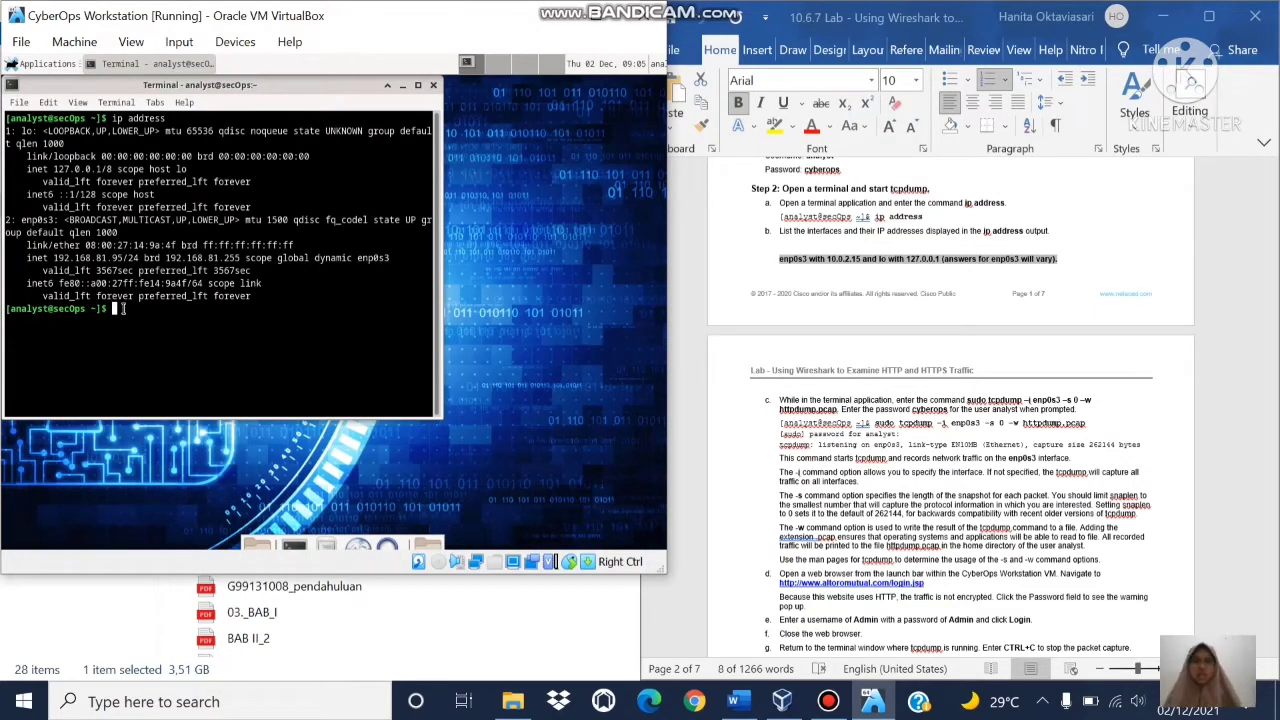
# Step: Run sudo tcpdump -i enp0s3 -s 0 -w httpdump.pcap and enter the sudo password
pyautogui.write('sudo')
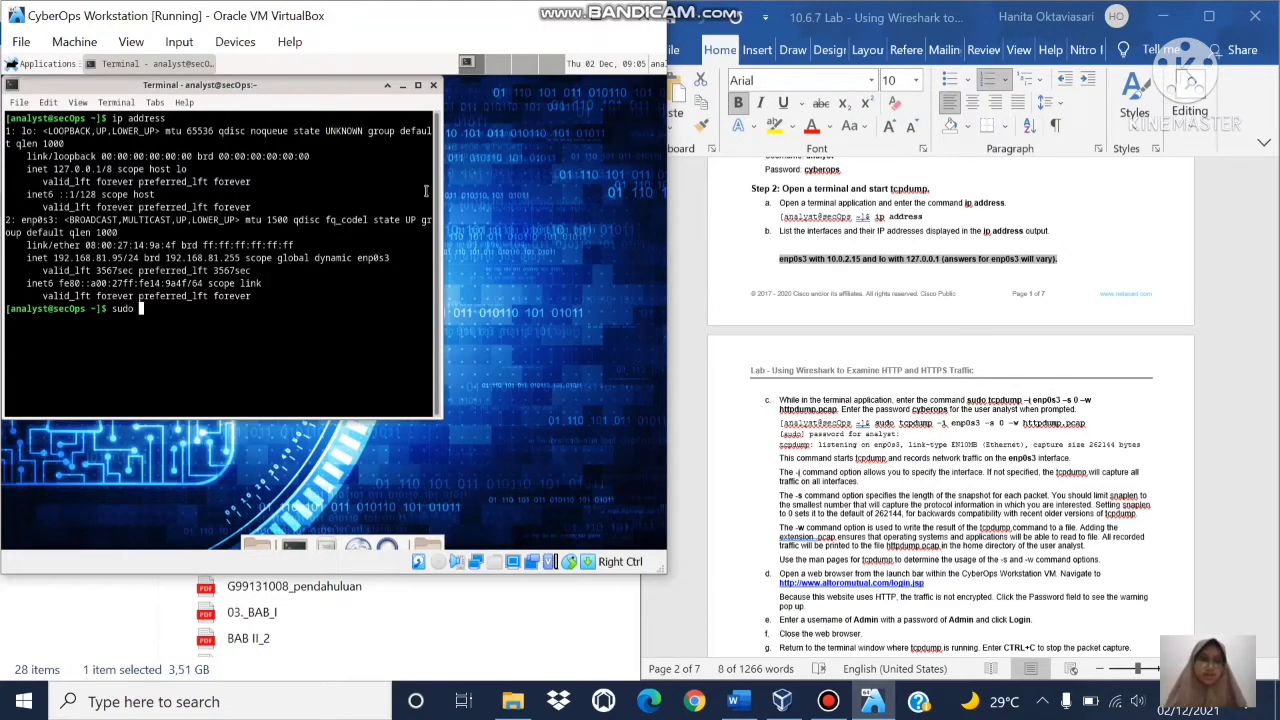
pyautogui.write(' tcpdump')
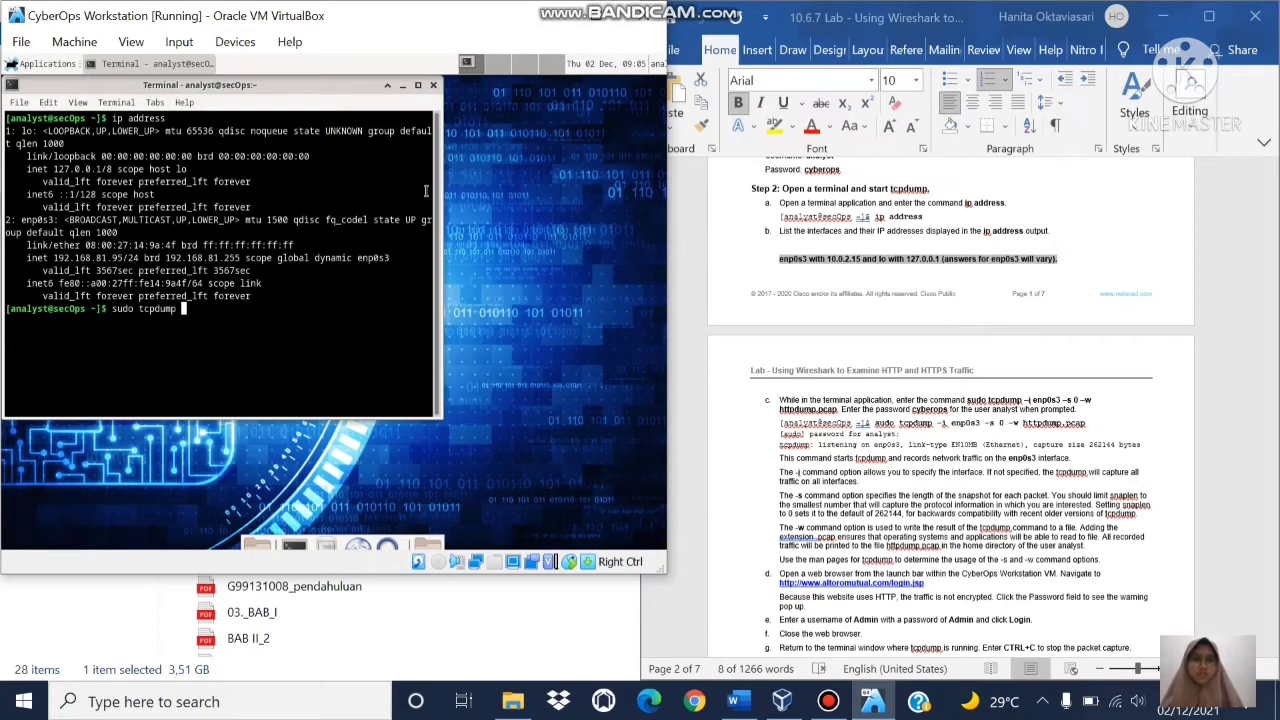
pyautogui.write(' -')
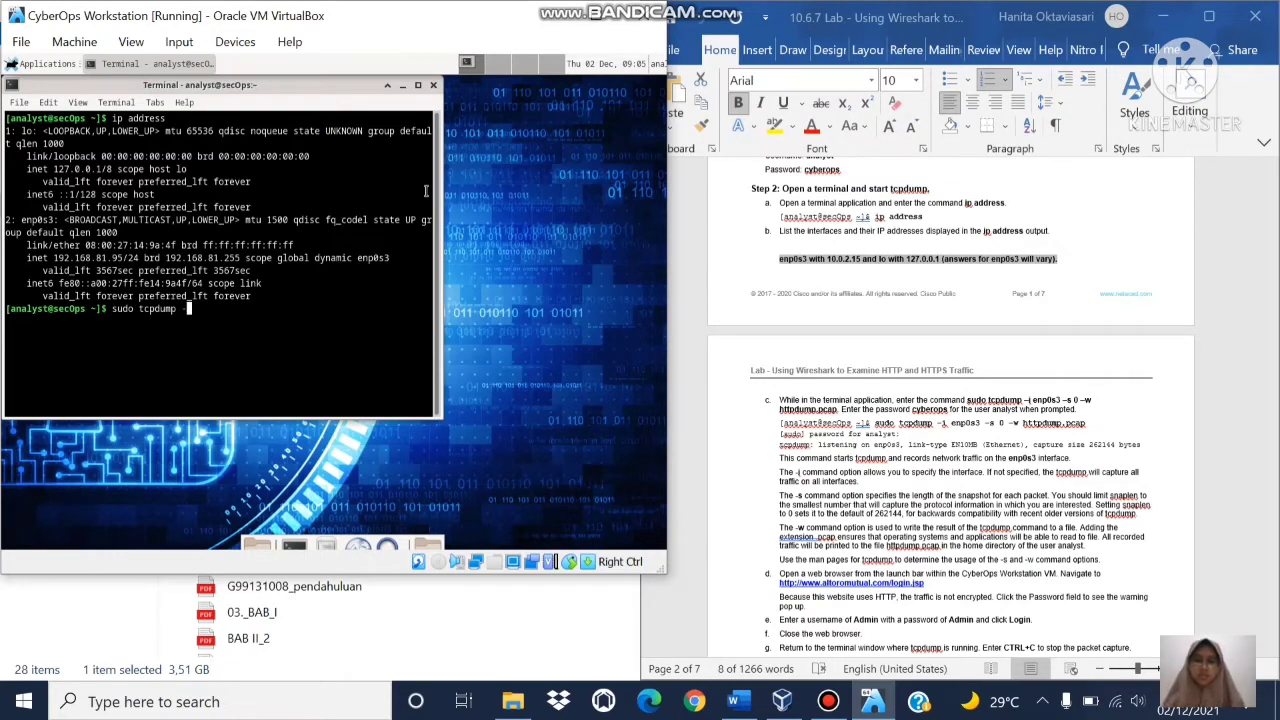
pyautogui.write('i')
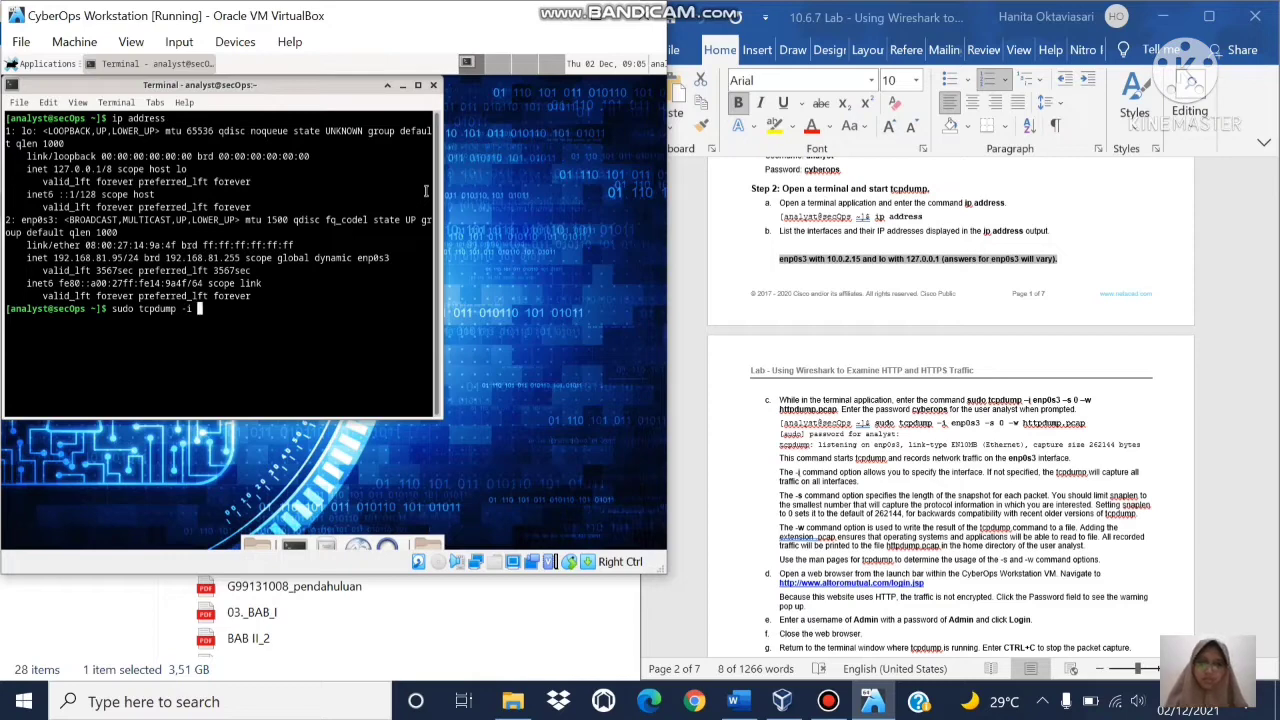
pyautogui.write(' enps')
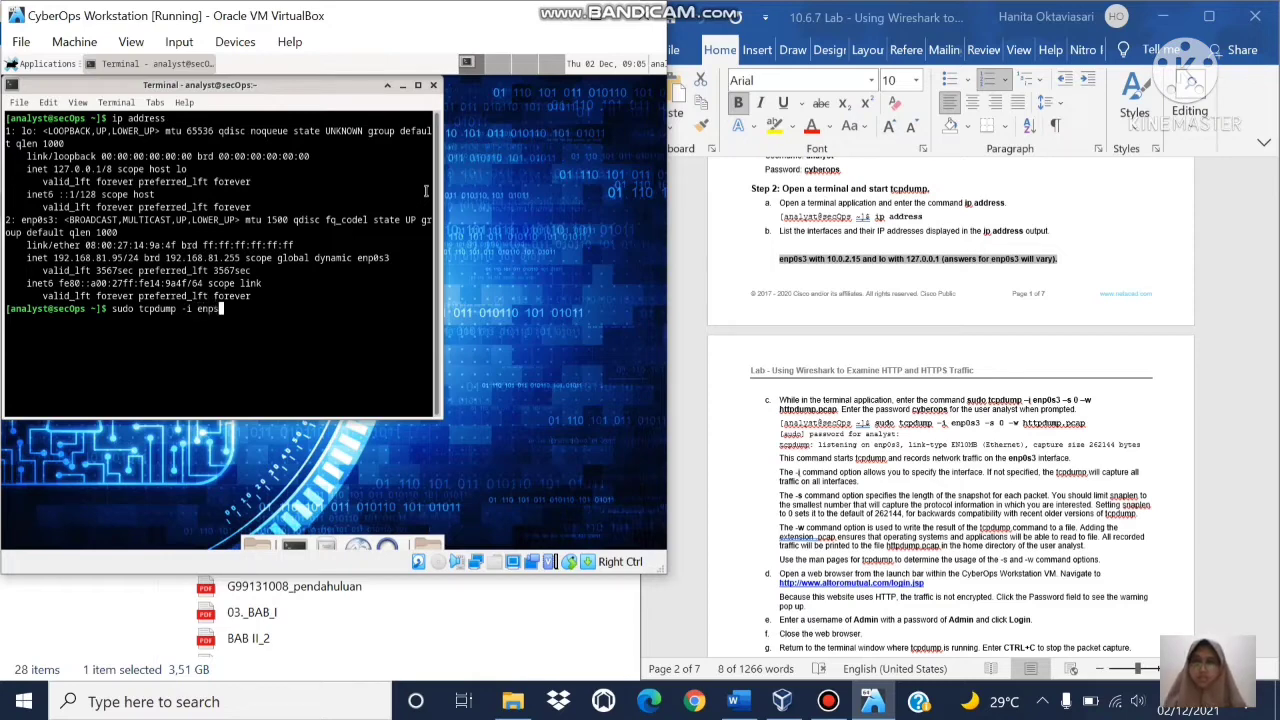
pyautogui.press('BackSpace')
pyautogui.write('0s3 -s')
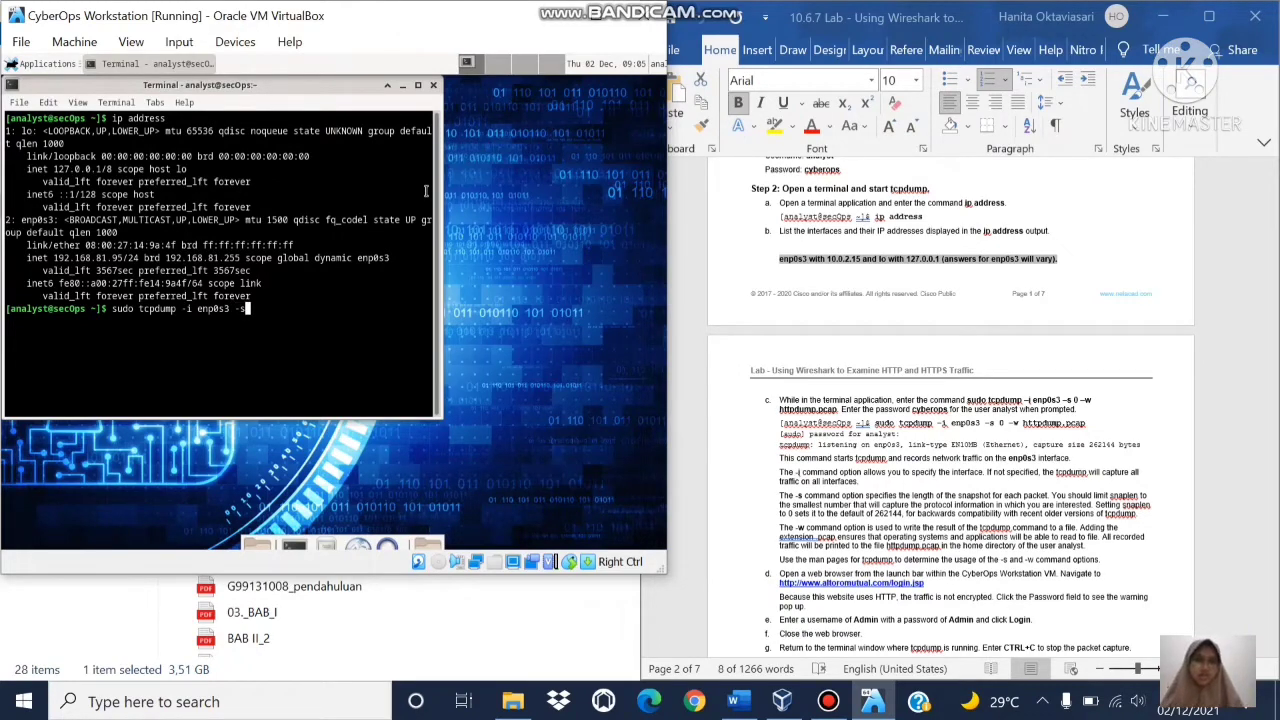
pyautogui.write('0 -')
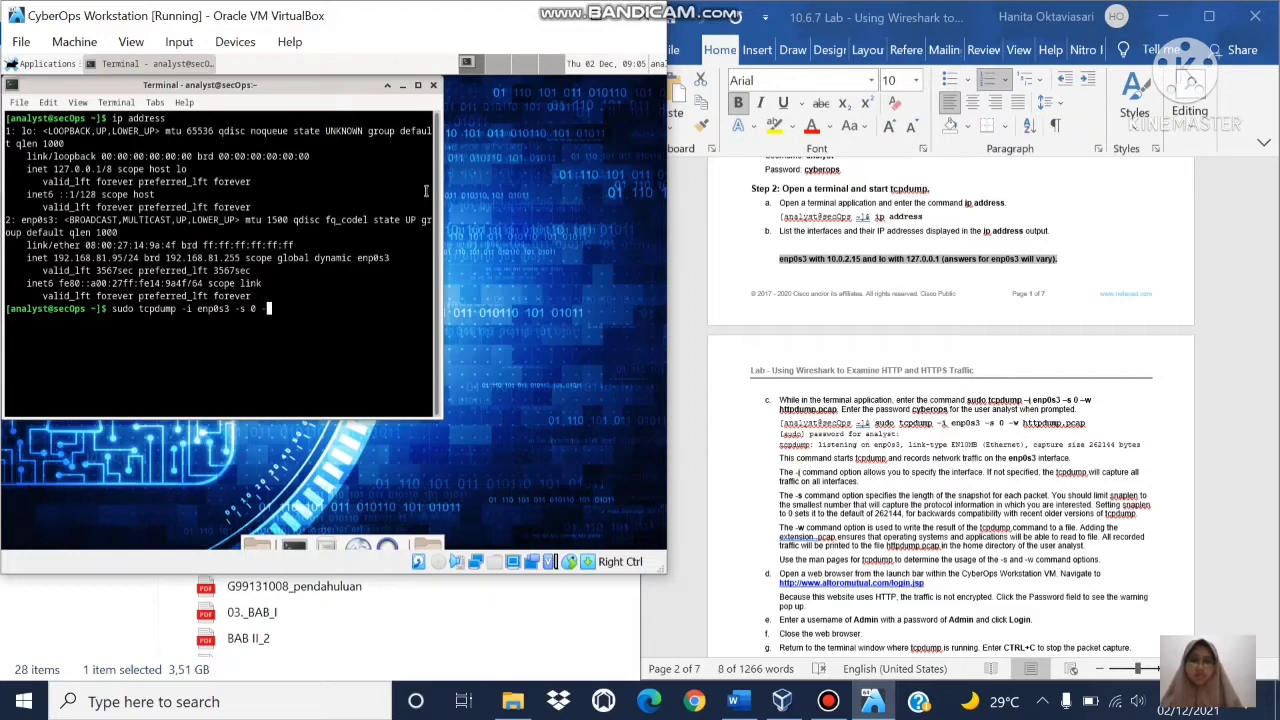
pyautogui.write('w httpdum')
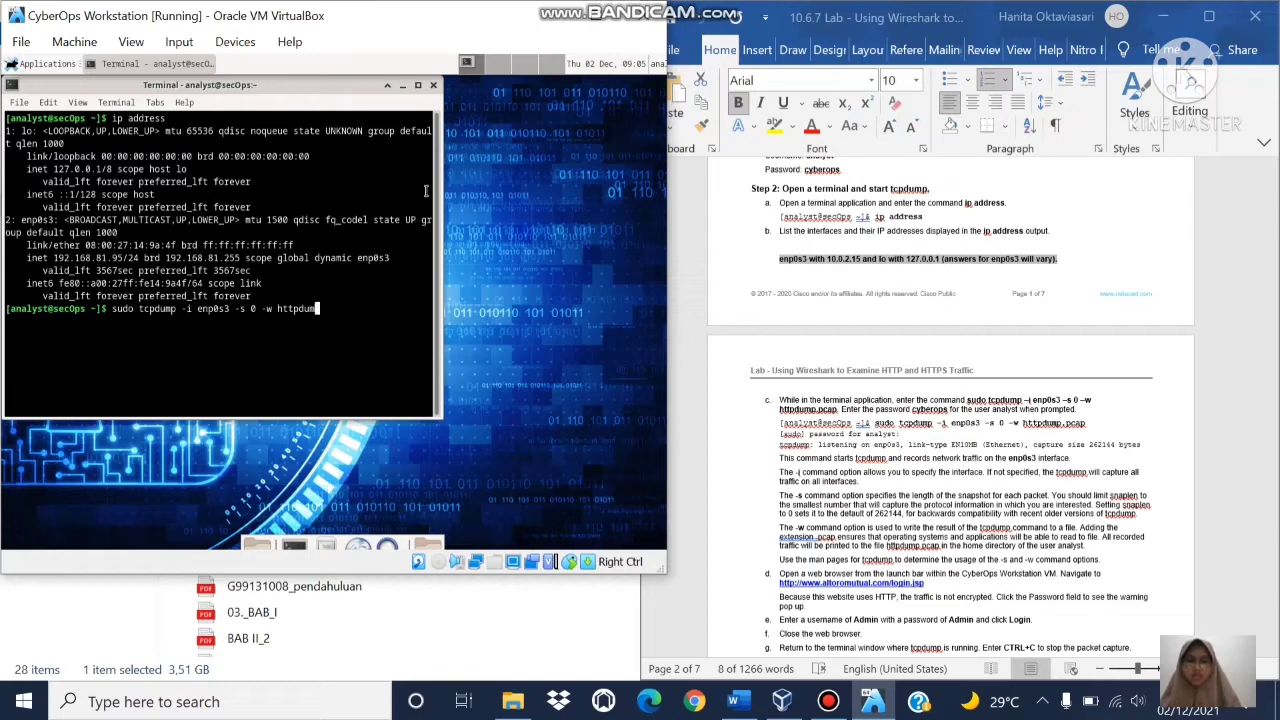
pyautogui.write('p.pcap')
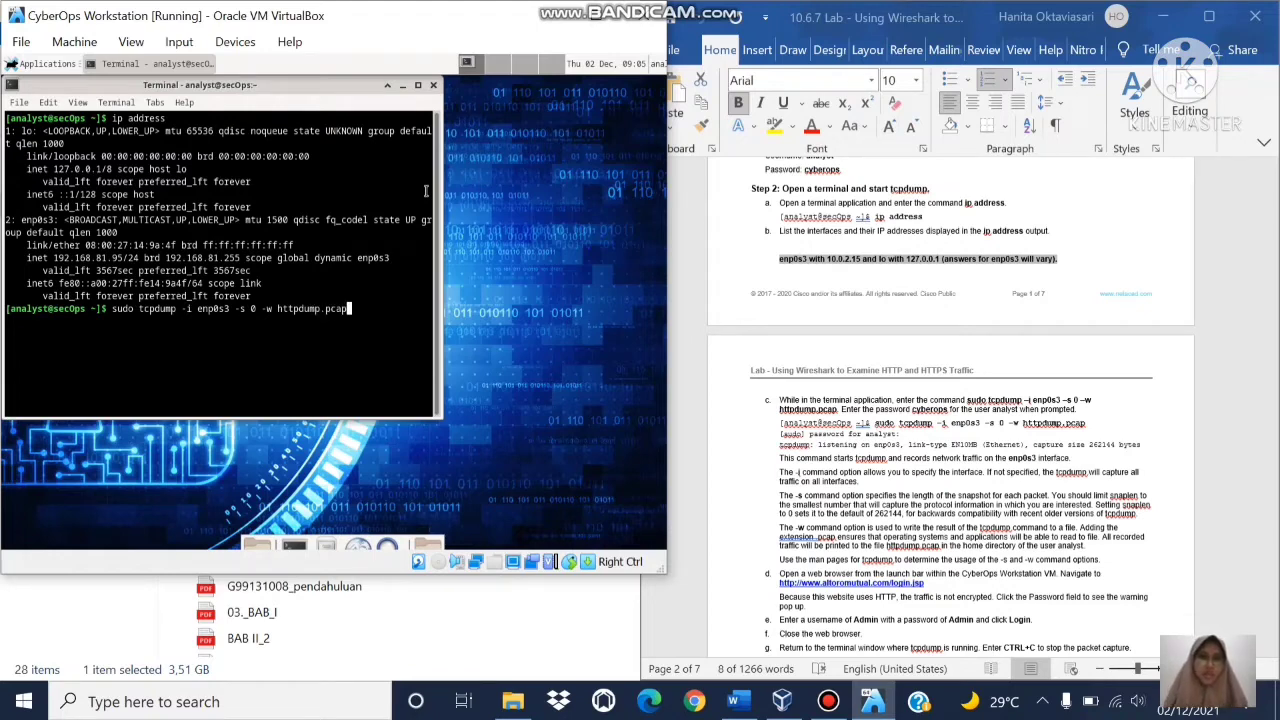
pyautogui.press('Return')
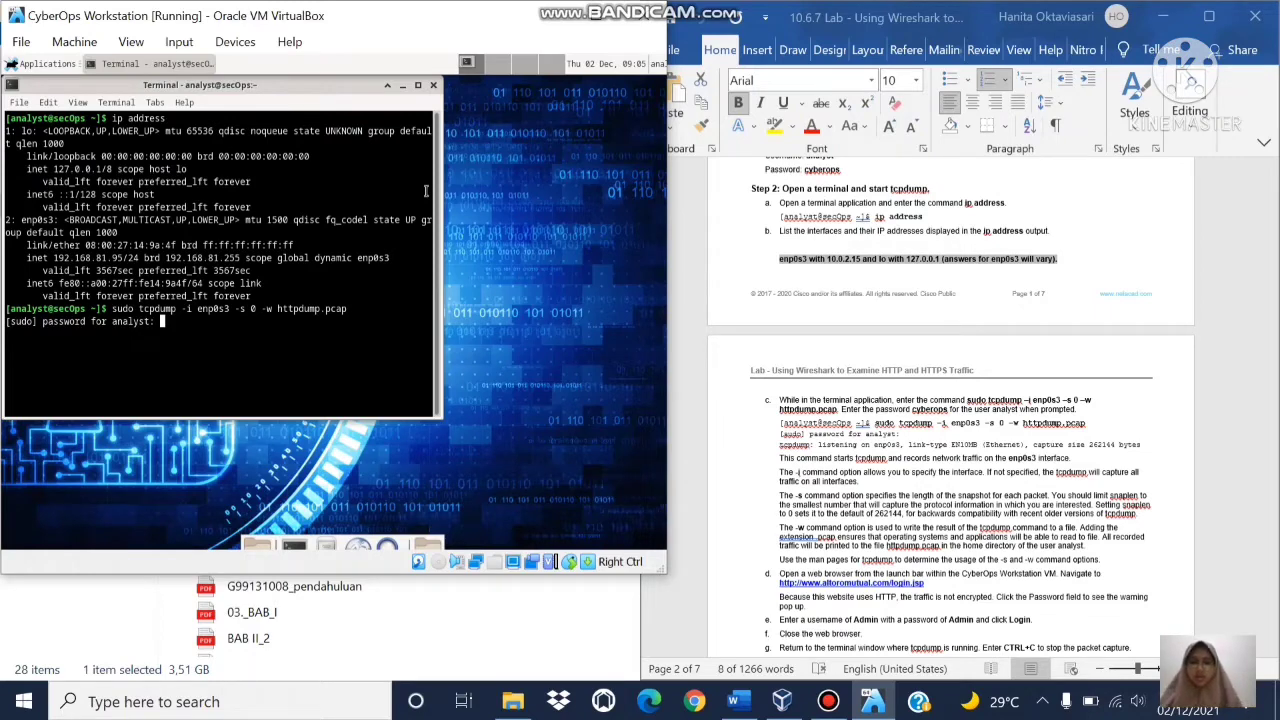
pyautogui.press('Return')
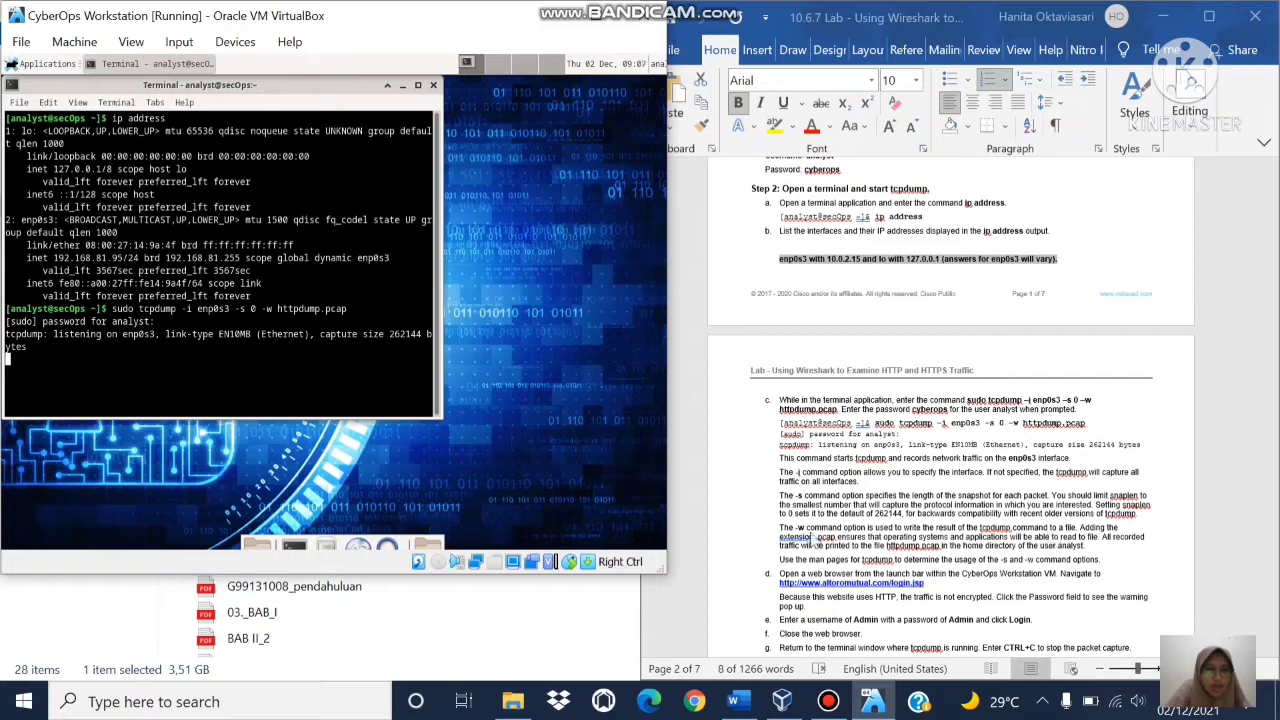
pyautogui.click(1066, 532)
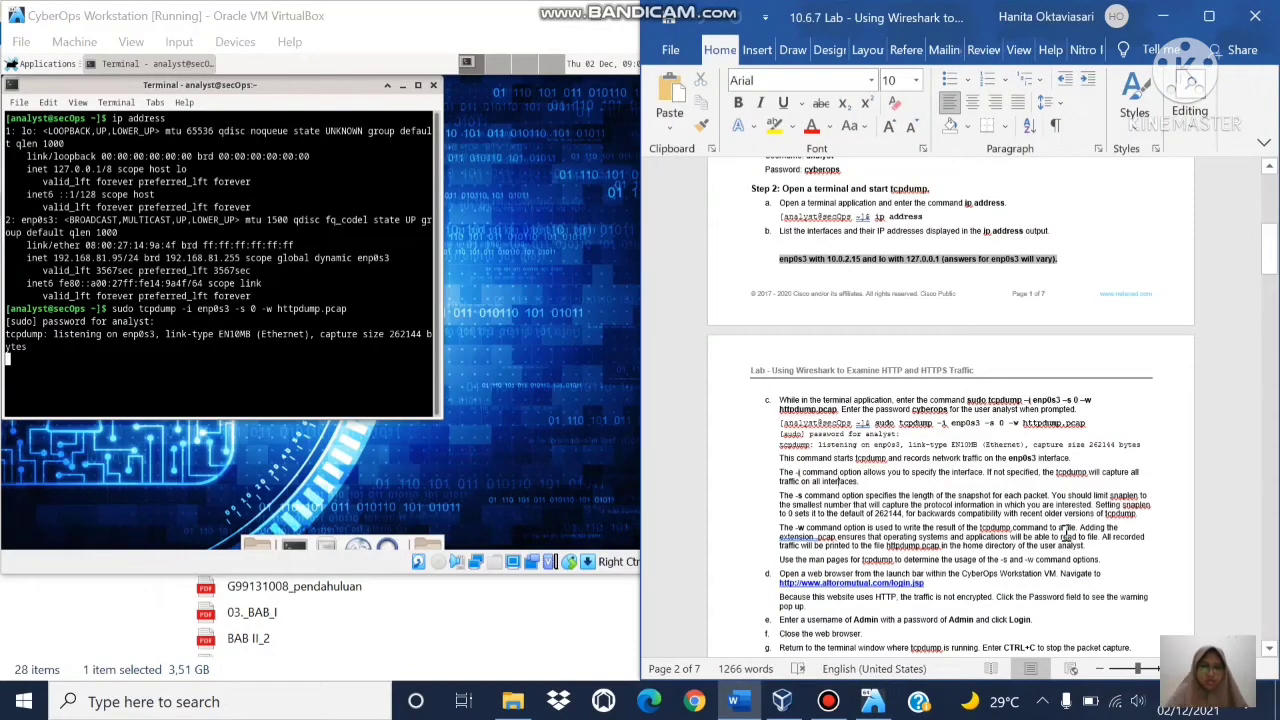
pyautogui.scroll(-8, 1066, 532)
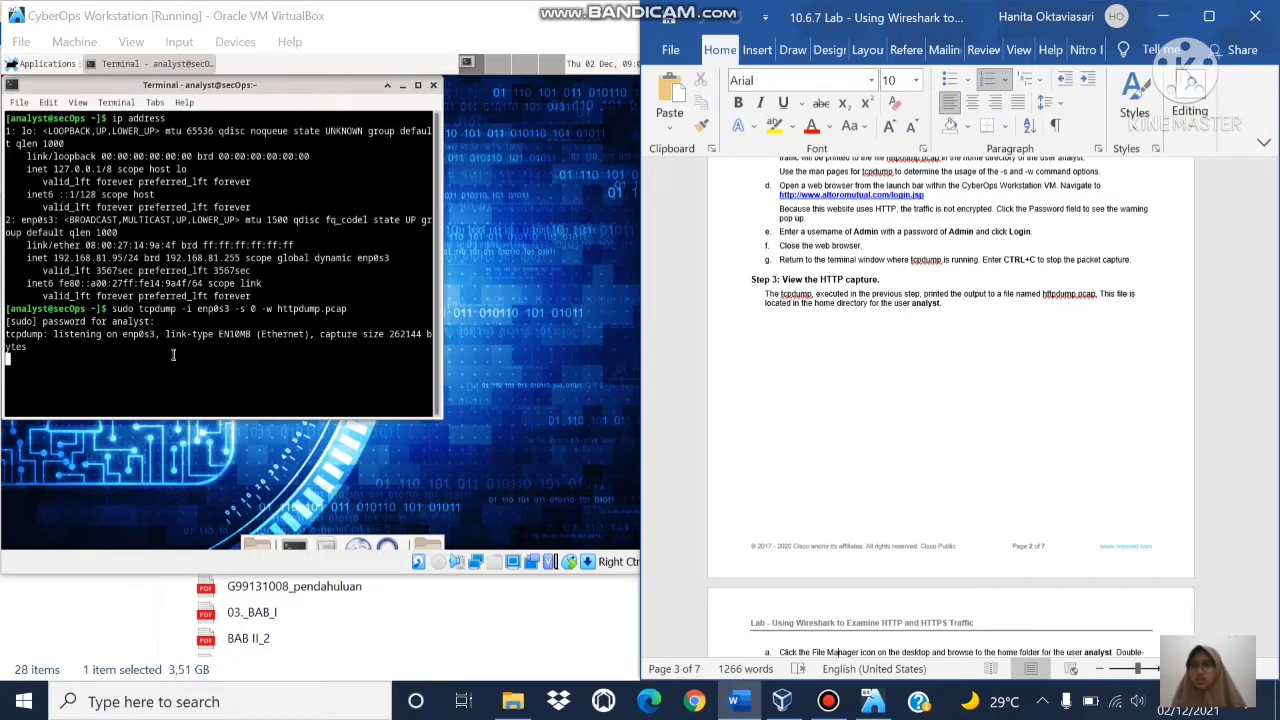
pyautogui.click(357, 547)
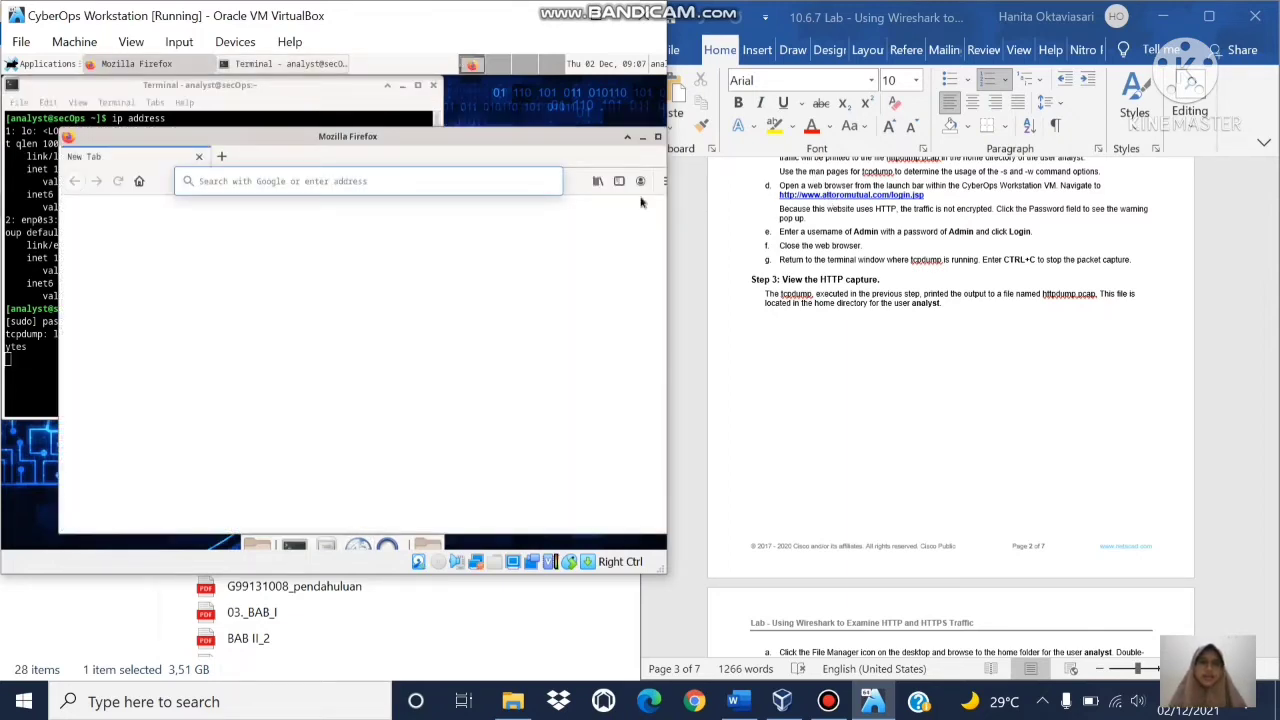
pyautogui.click(376, 181)
pyautogui.write('http')
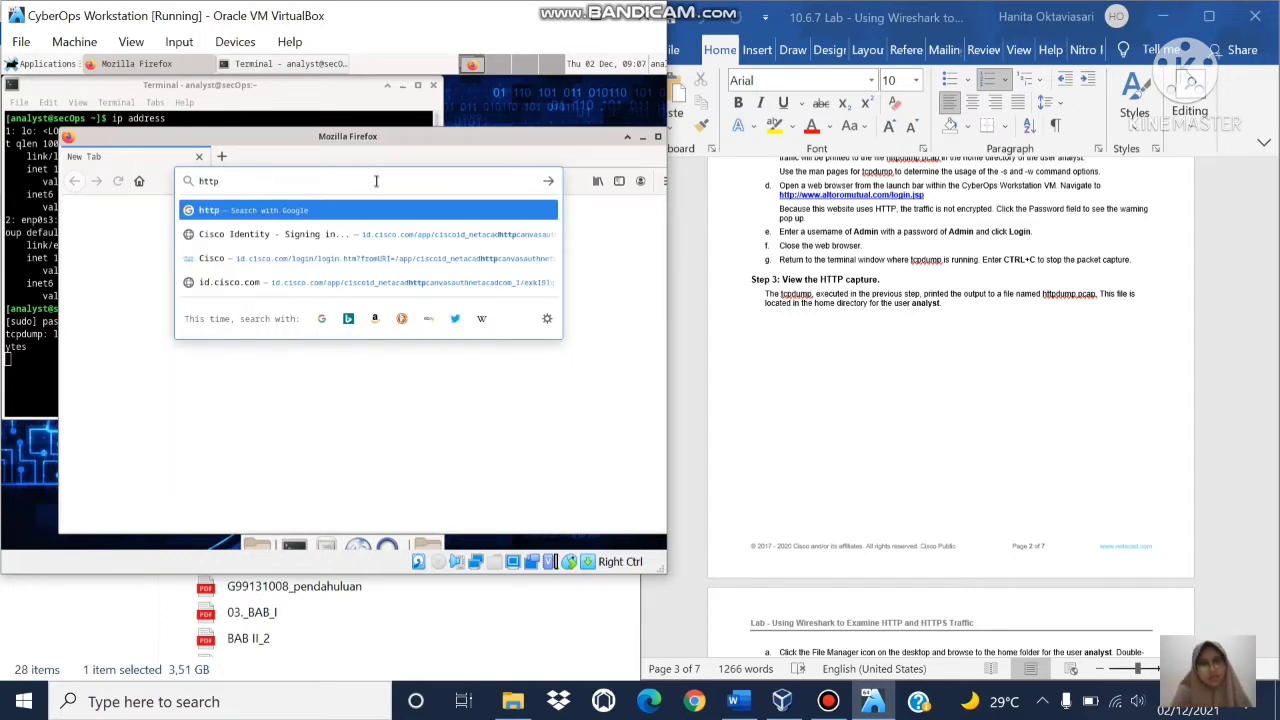
pyautogui.write('://')
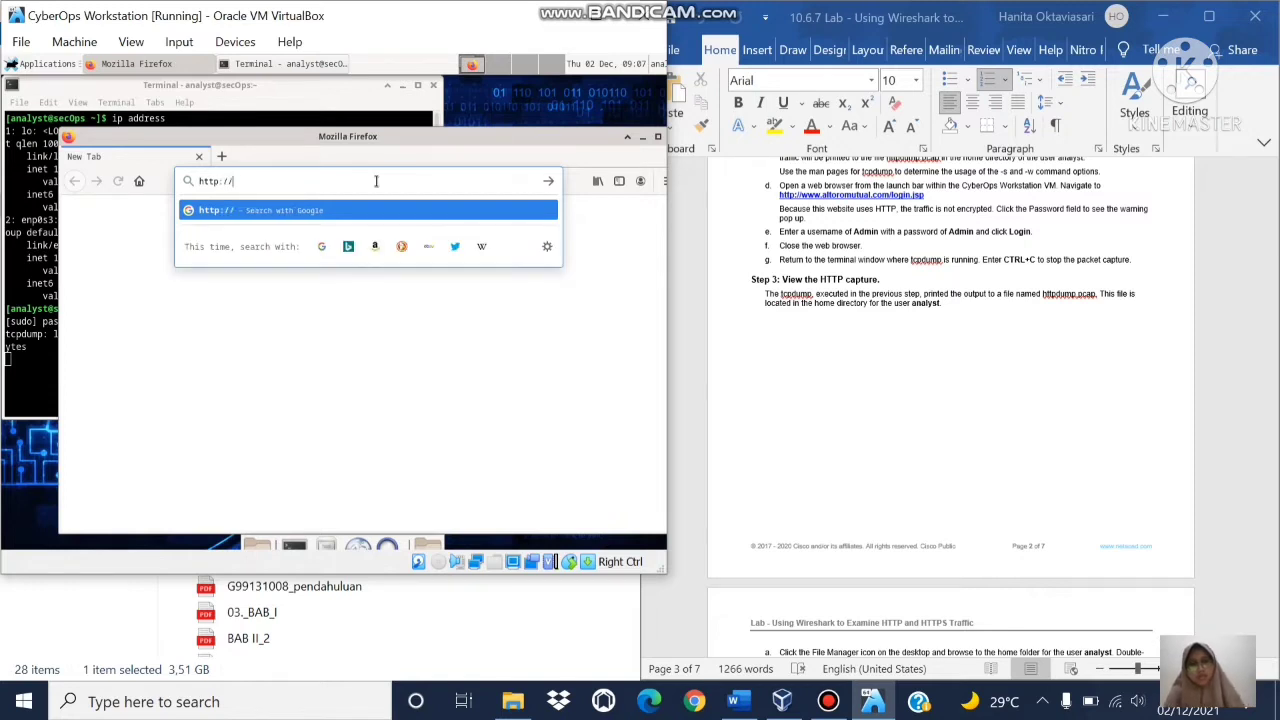
pyautogui.write('www.altoromutu')
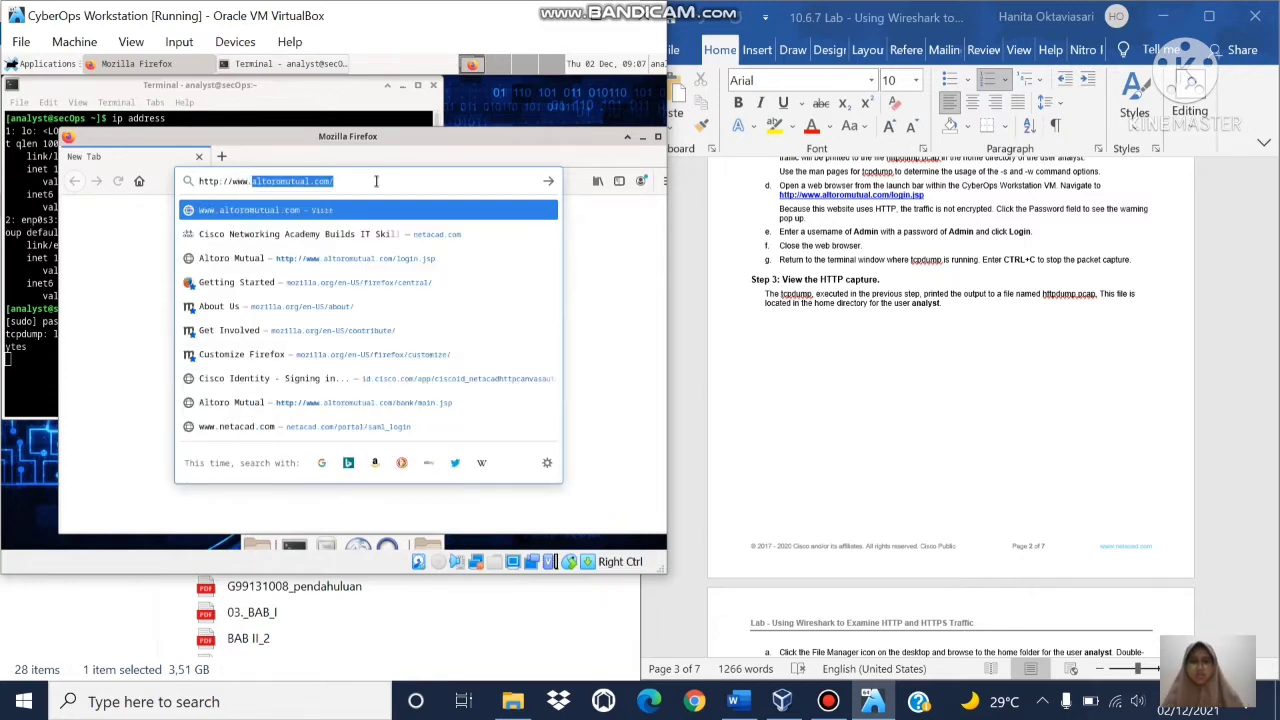
pyautogui.write('a')
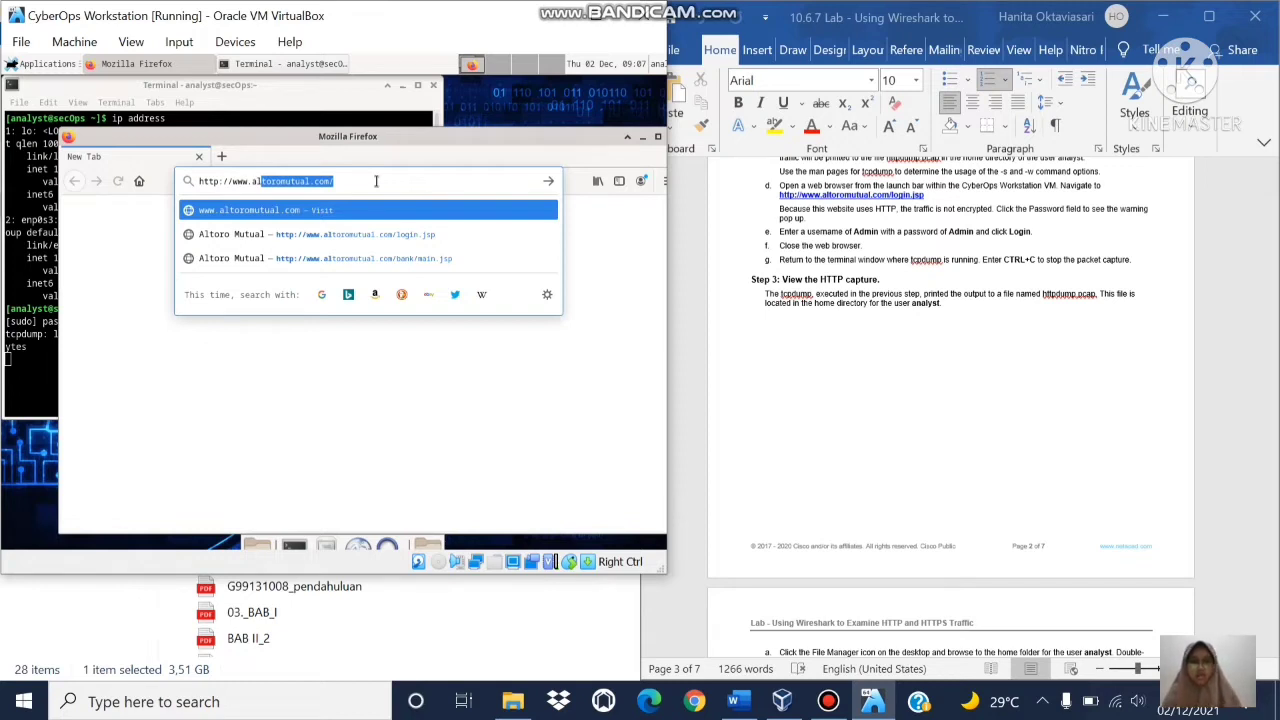
pyautogui.write('l')
pyautogui.press('Return')
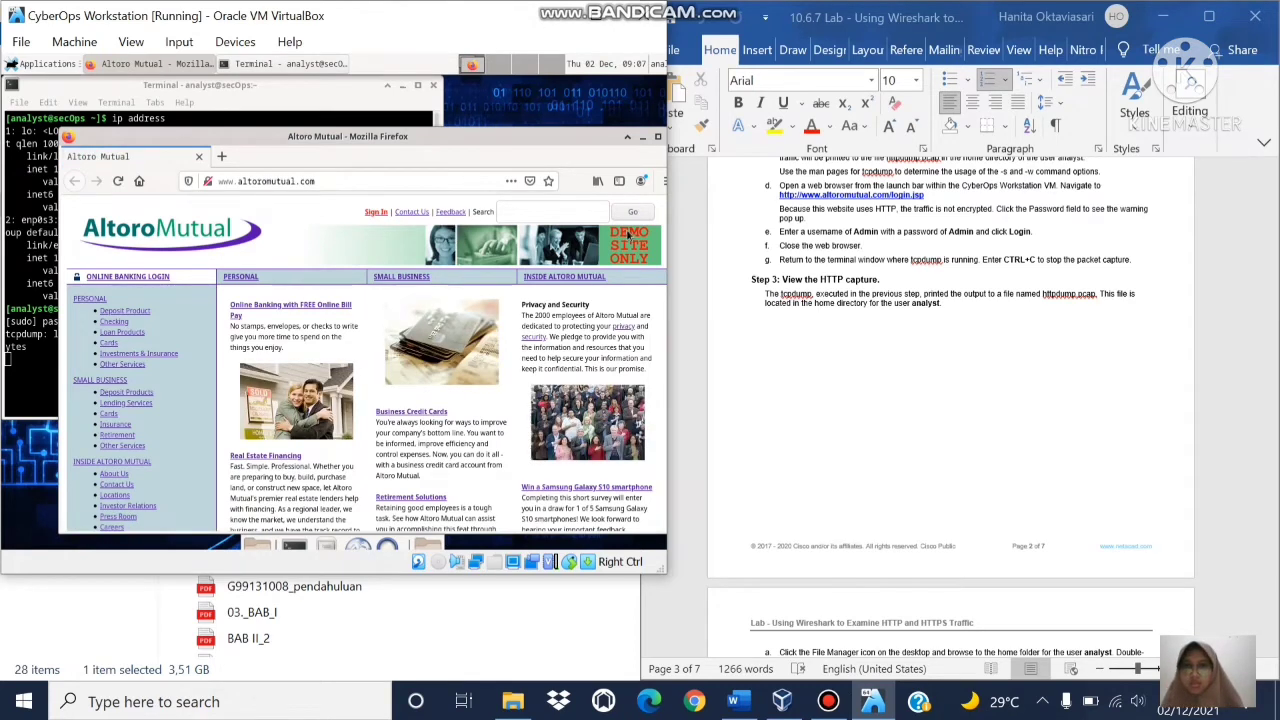
pyautogui.click(339, 182)
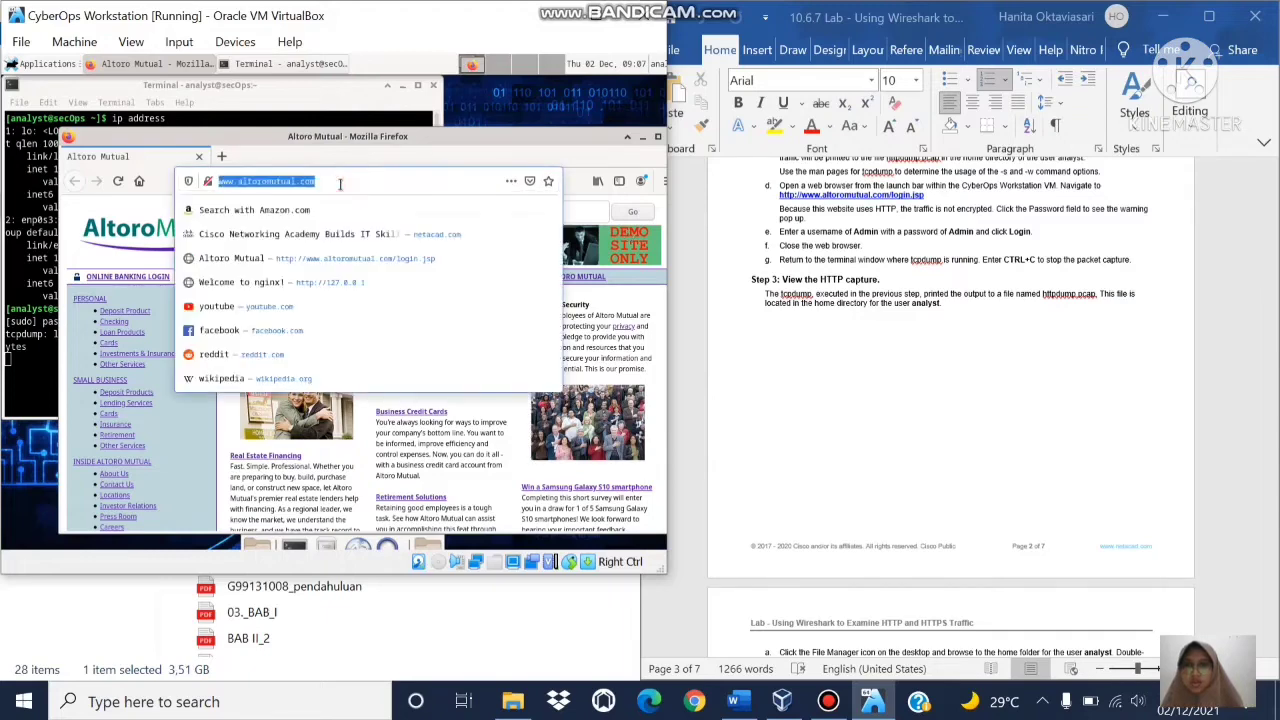
pyautogui.write('/')
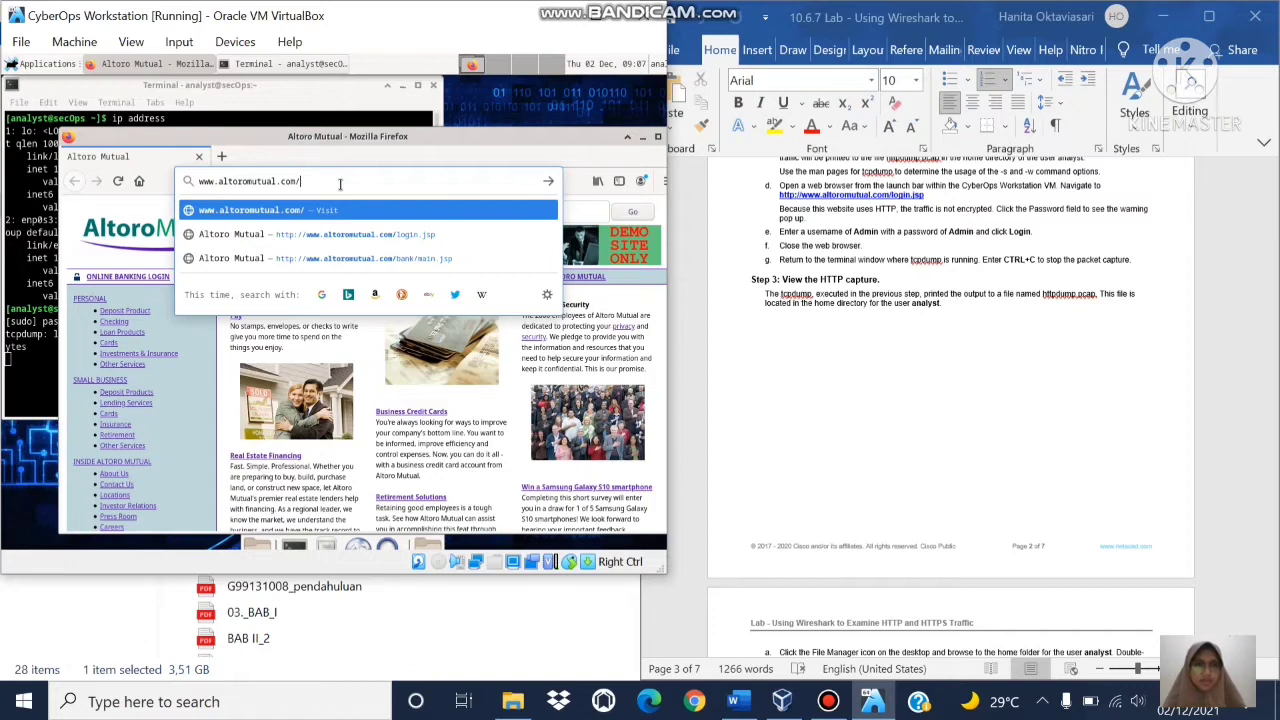
pyautogui.write('logi')
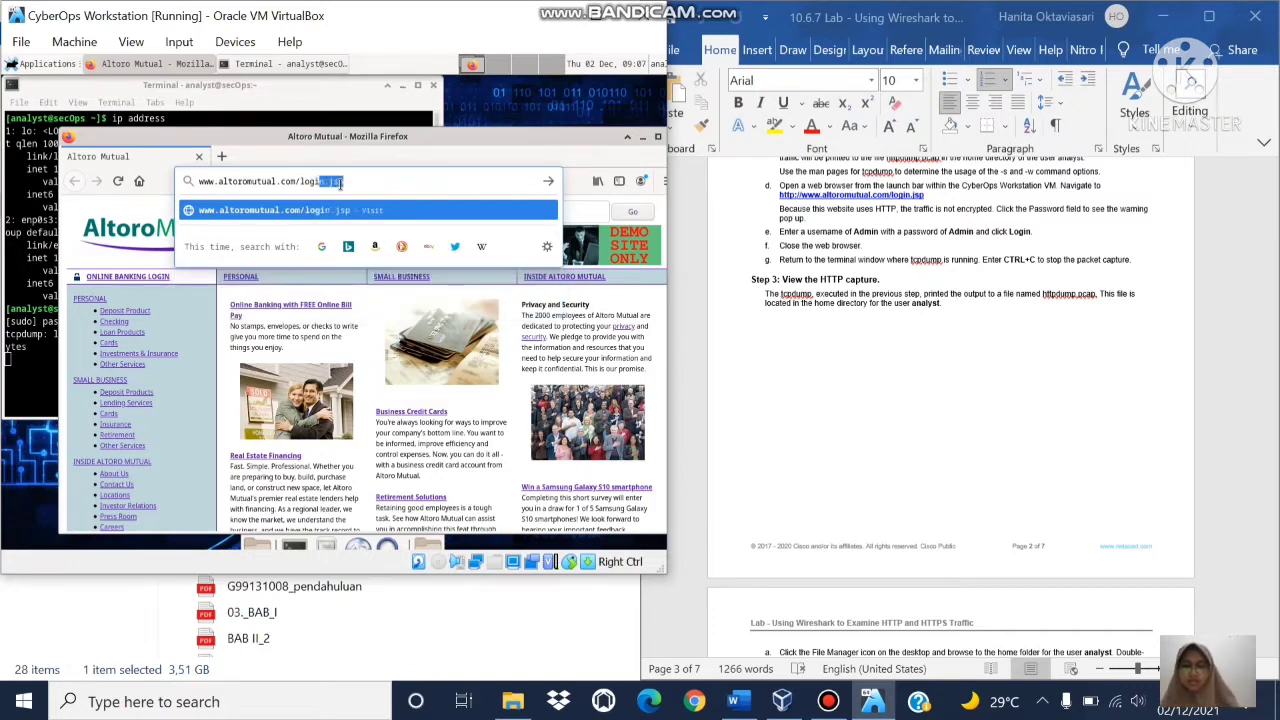
pyautogui.write('n.jsp')
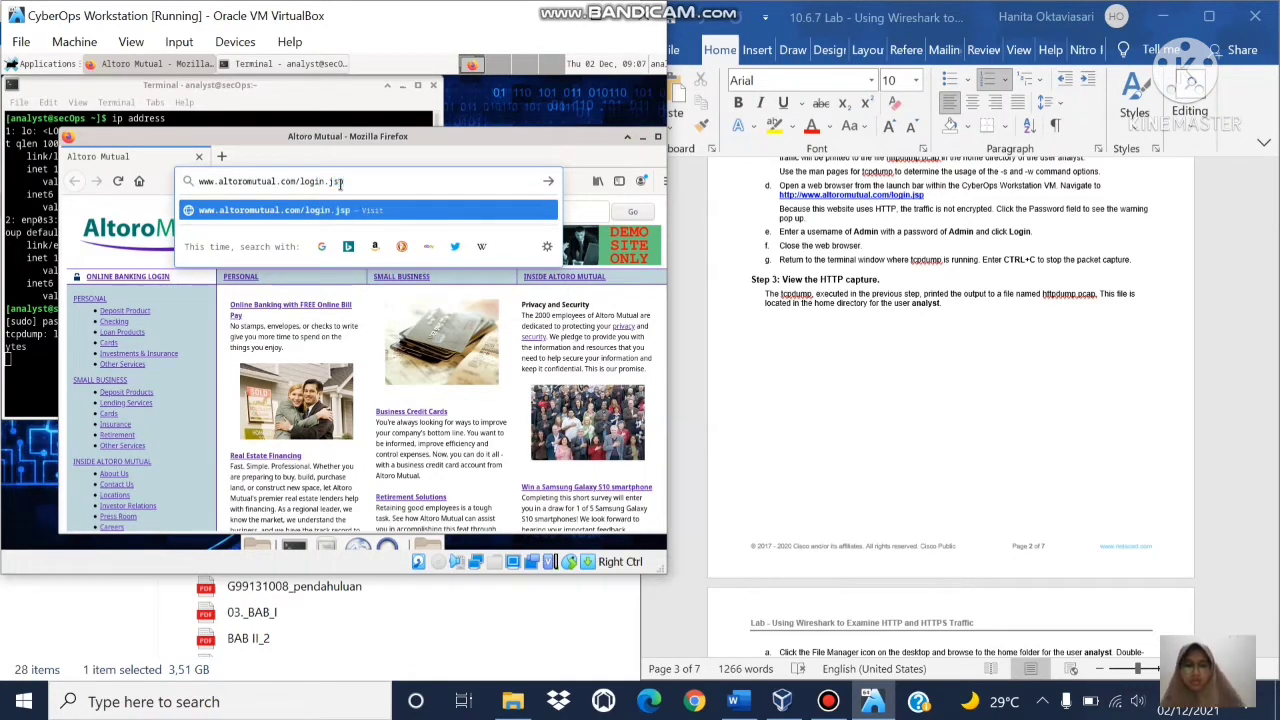
pyautogui.press('Return')
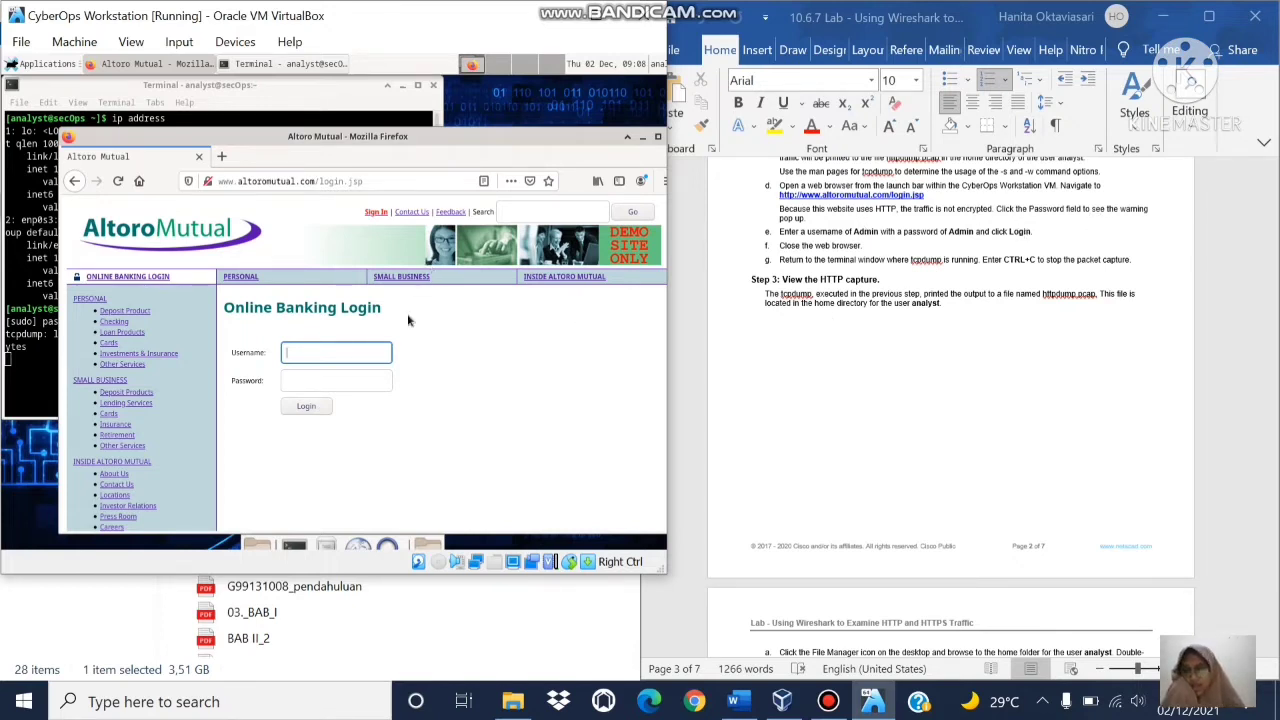
# Step: Log in to Altoro Mutual with the demo admin username and password, then shift Firefox left
pyautogui.click(298, 382)
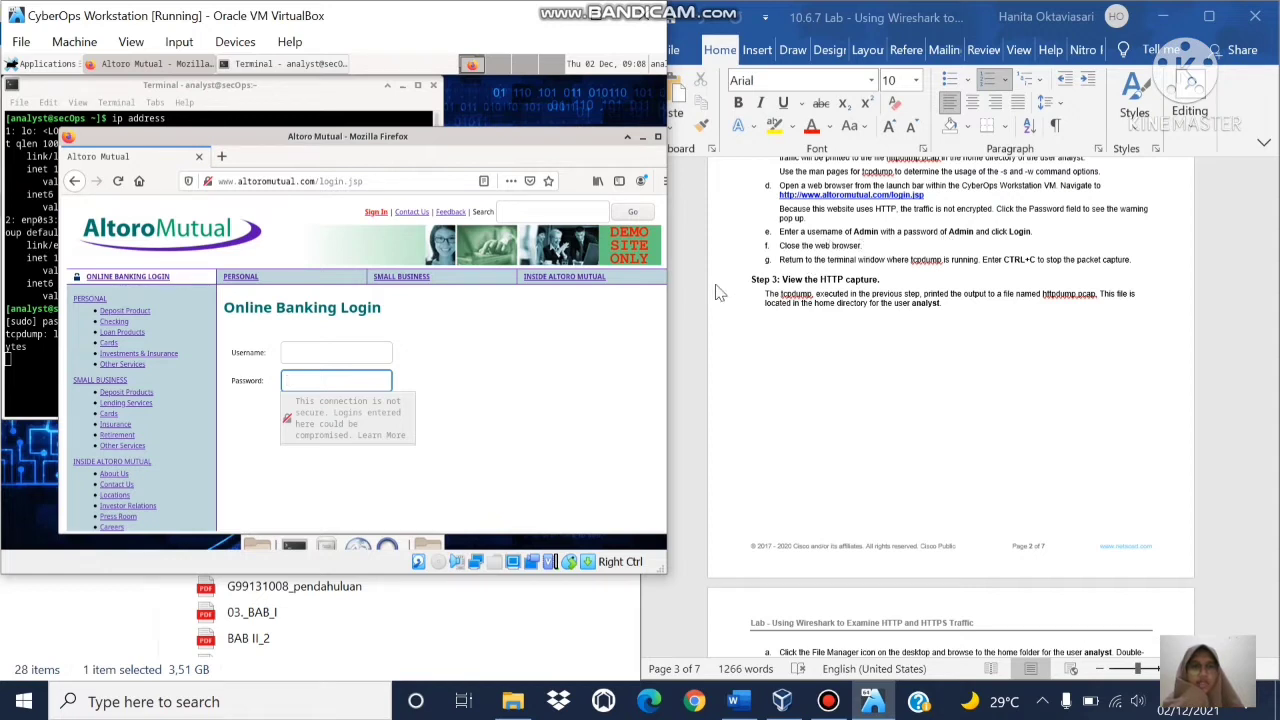
pyautogui.click(310, 349)
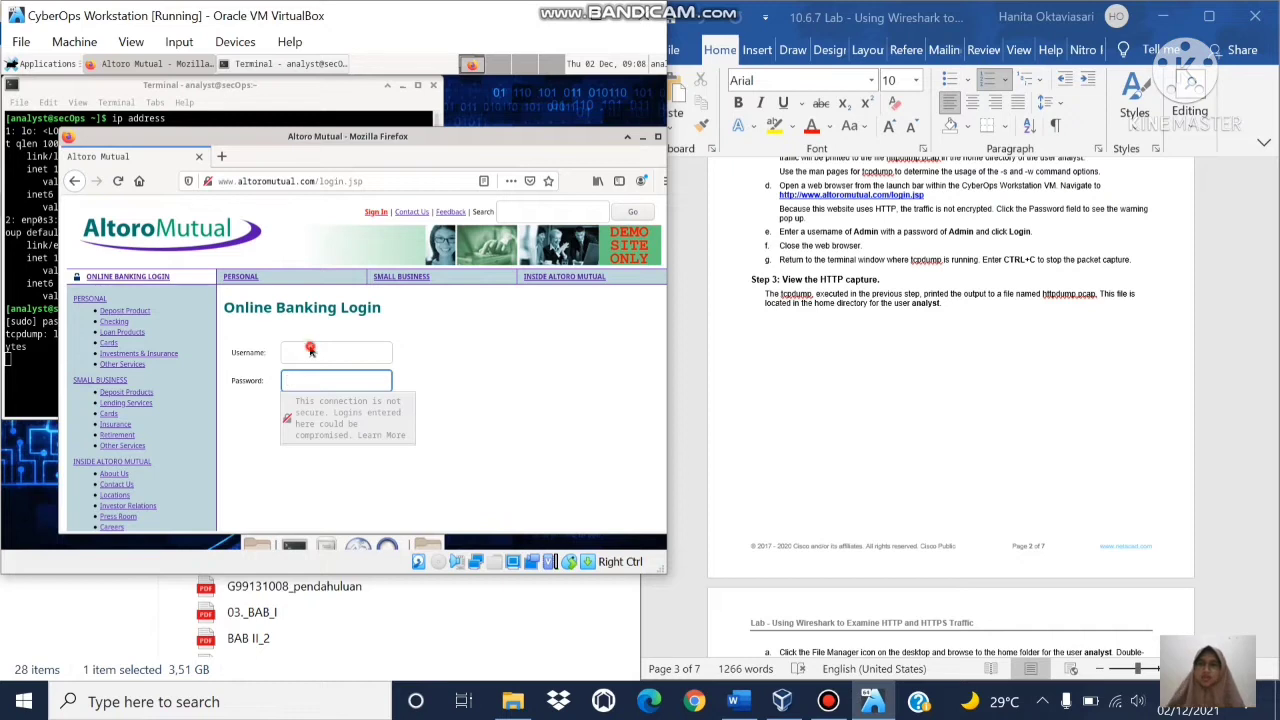
pyautogui.write('ad')
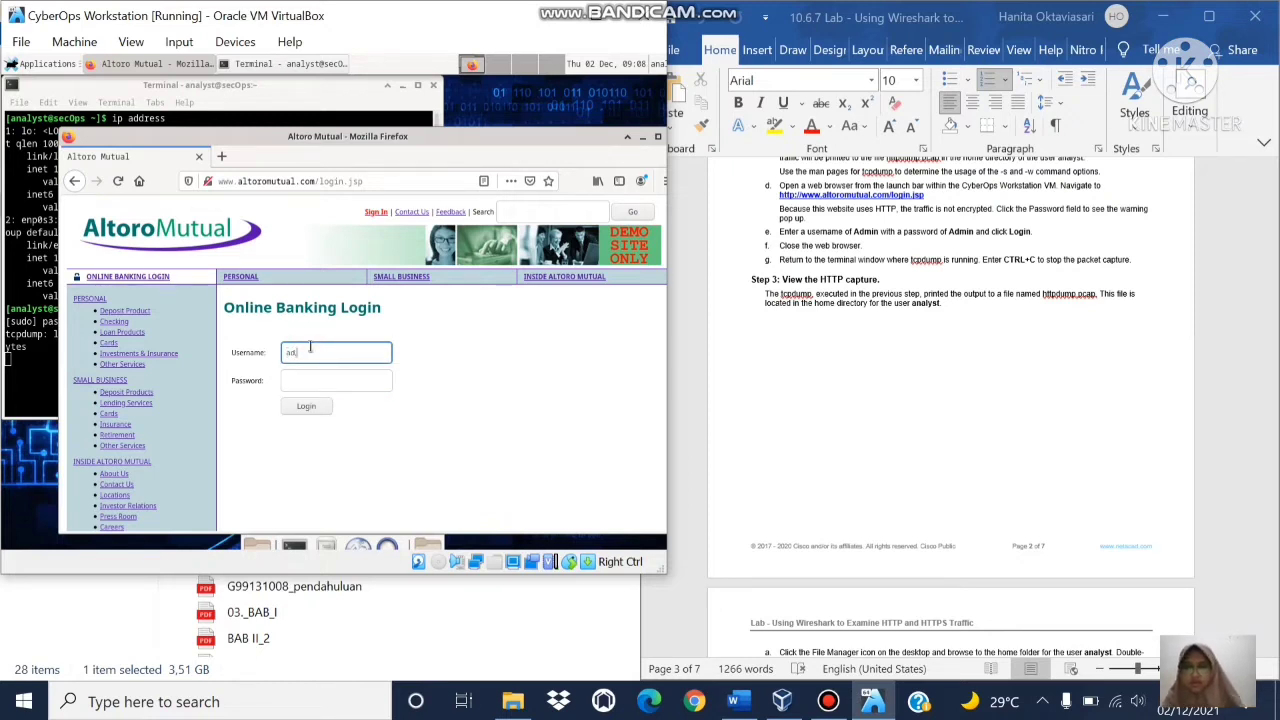
pyautogui.write('min')
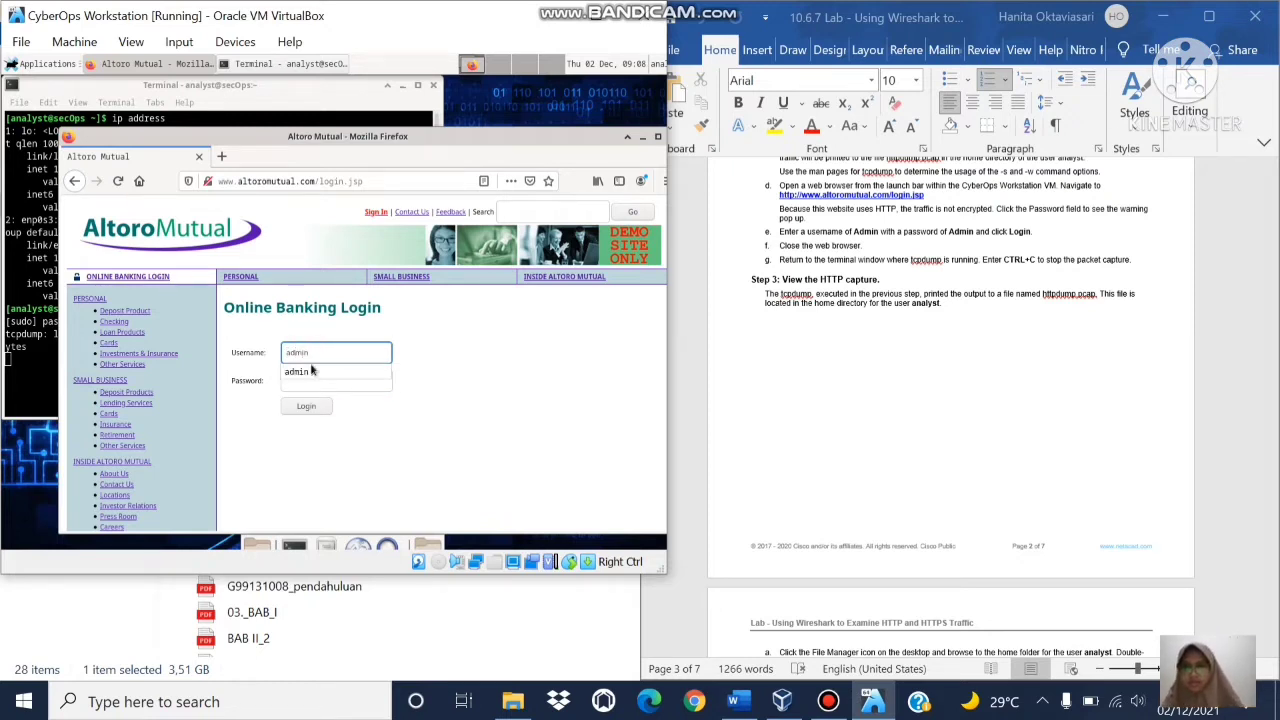
pyautogui.click(324, 390)
pyautogui.write('a')
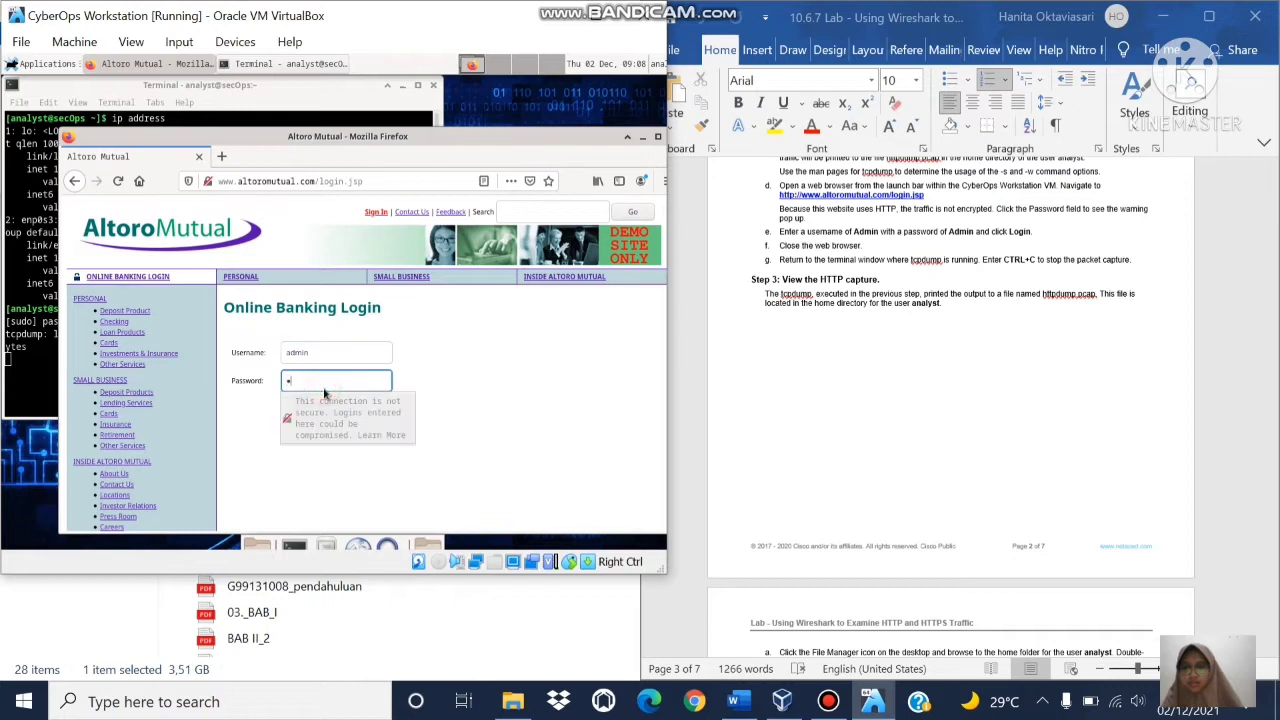
pyautogui.write('dmin')
pyautogui.click(413, 387)
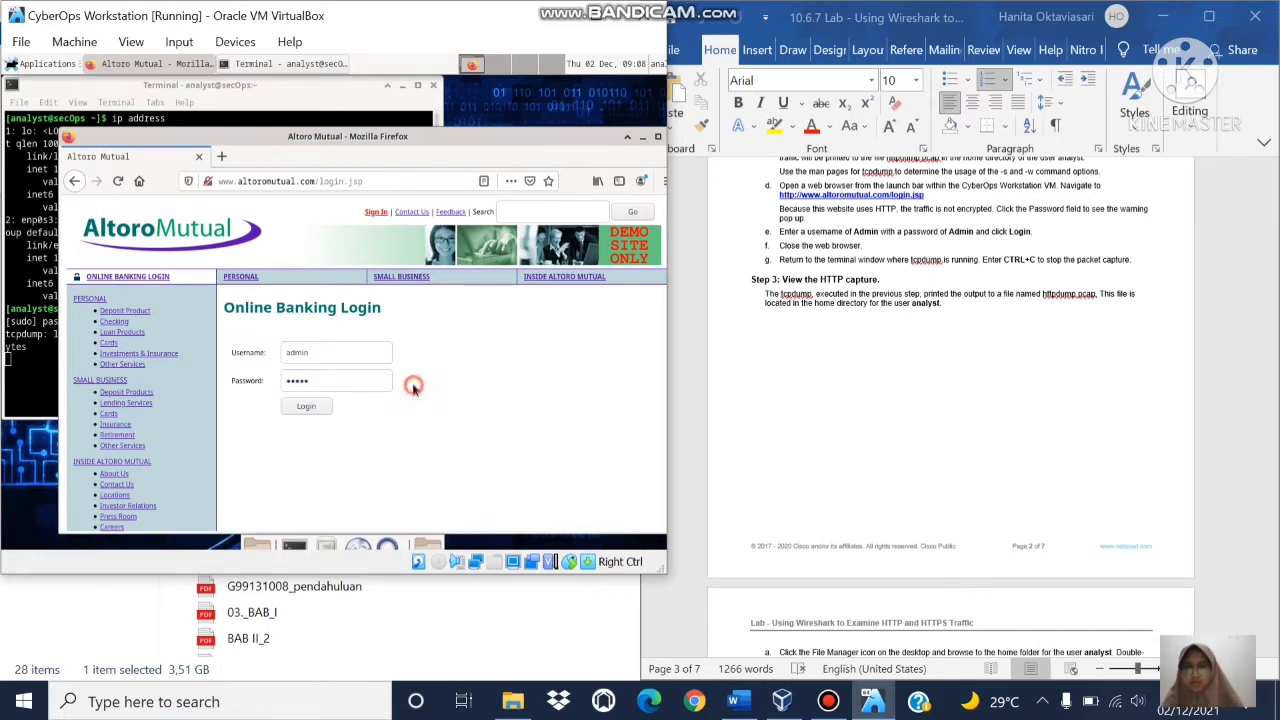
pyautogui.click(306, 412)
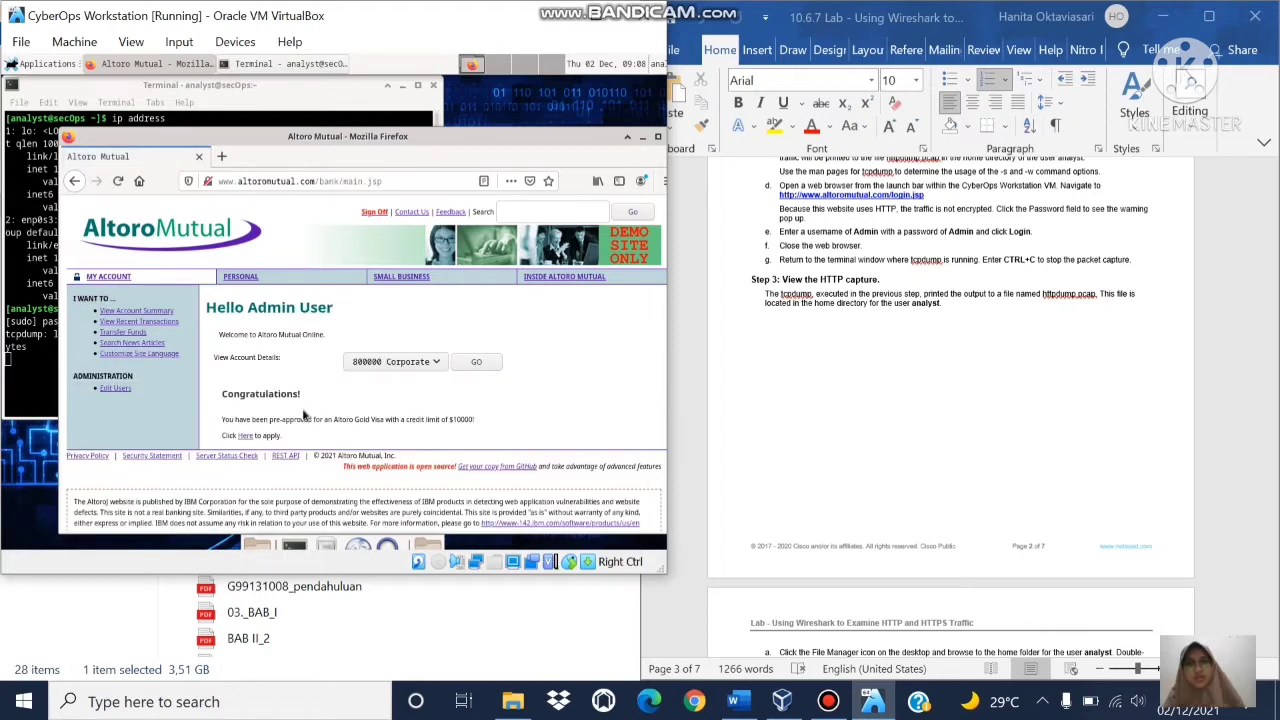
pyautogui.moveTo(466, 139); pyautogui.dragTo(374, 139)
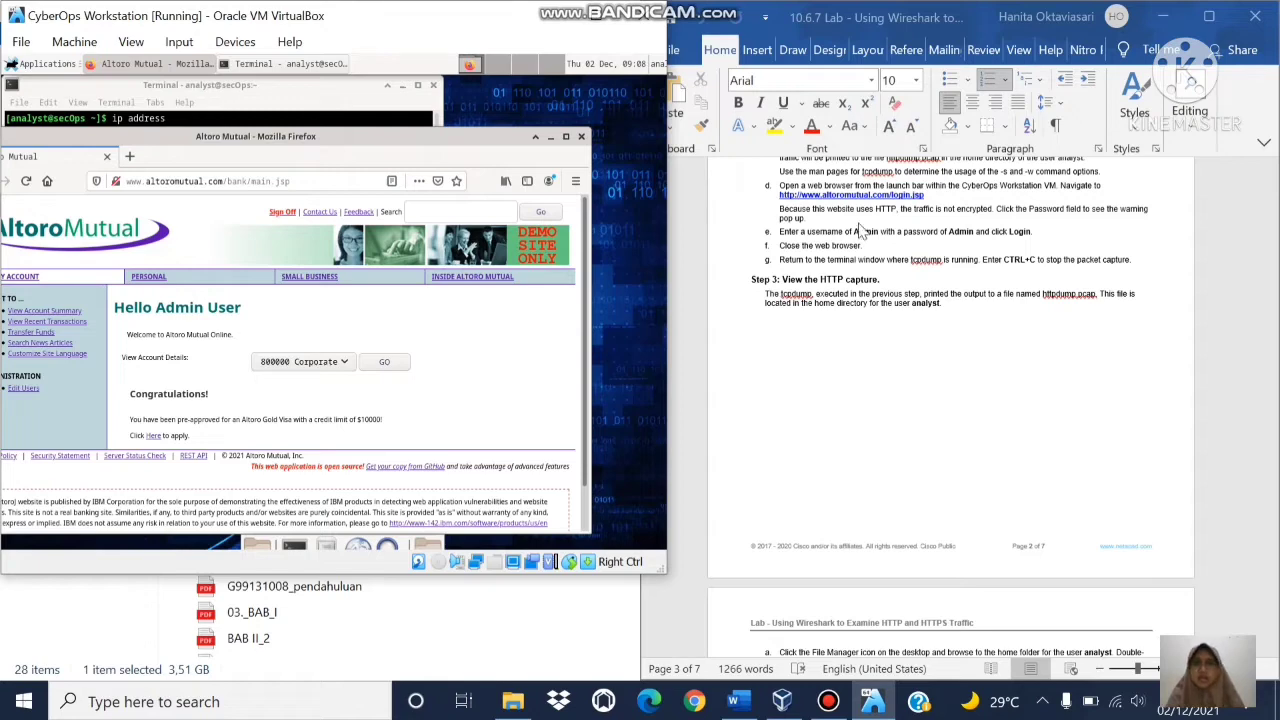
# Step: Close Firefox, stop tcpdump with Ctrl+C at 1337 packets, and return to the lab document
pyautogui.click(581, 137)
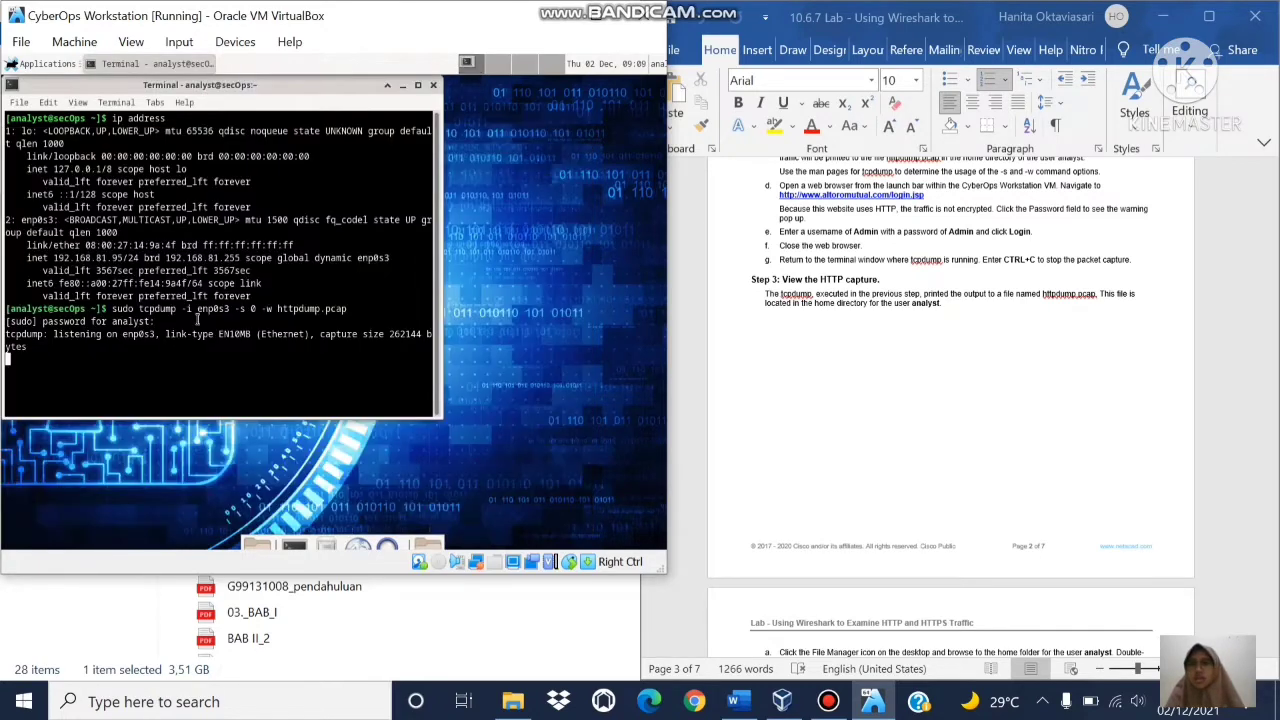
pyautogui.hotkey('ctrl', 'c')
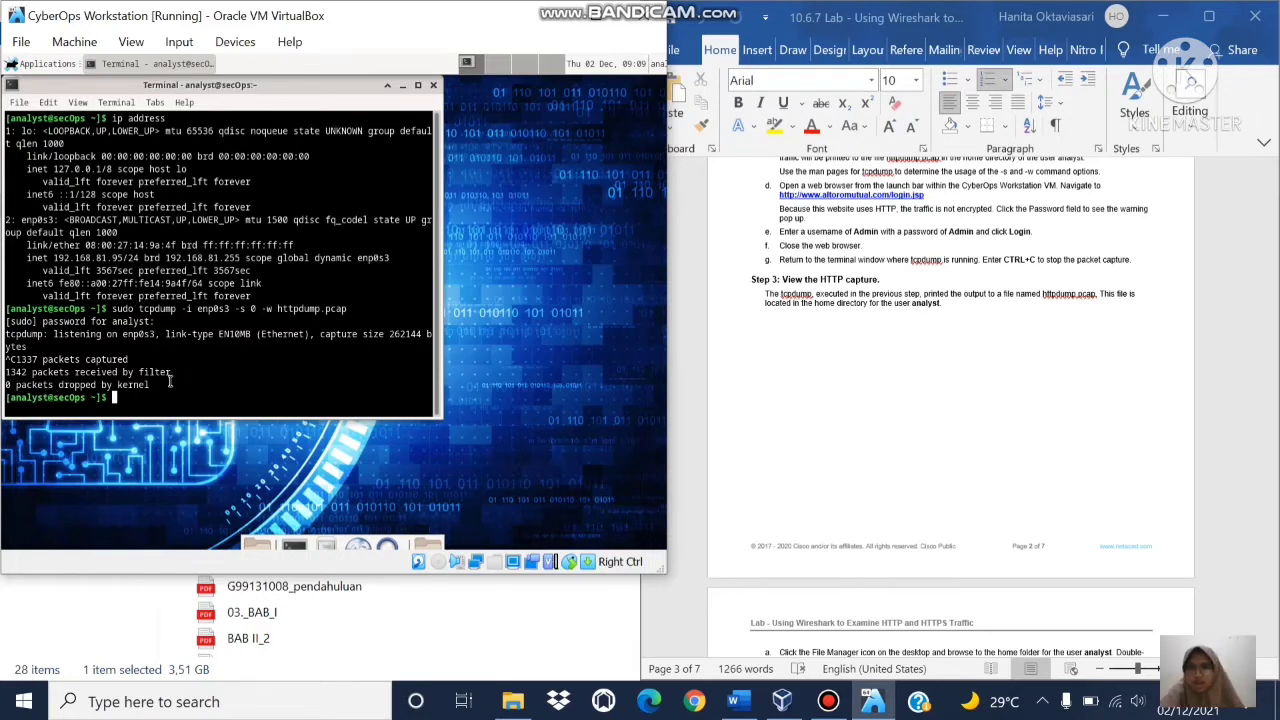
pyautogui.click(882, 298)
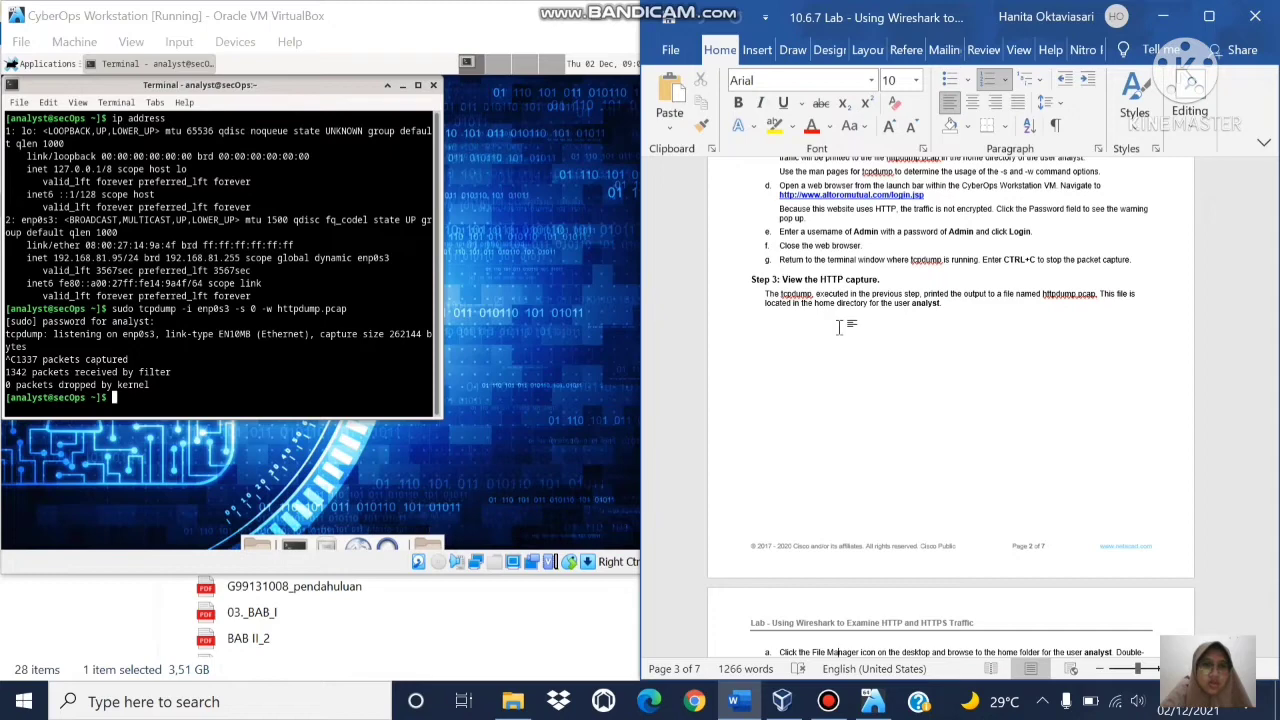
pyautogui.scroll(-5, 840, 328)
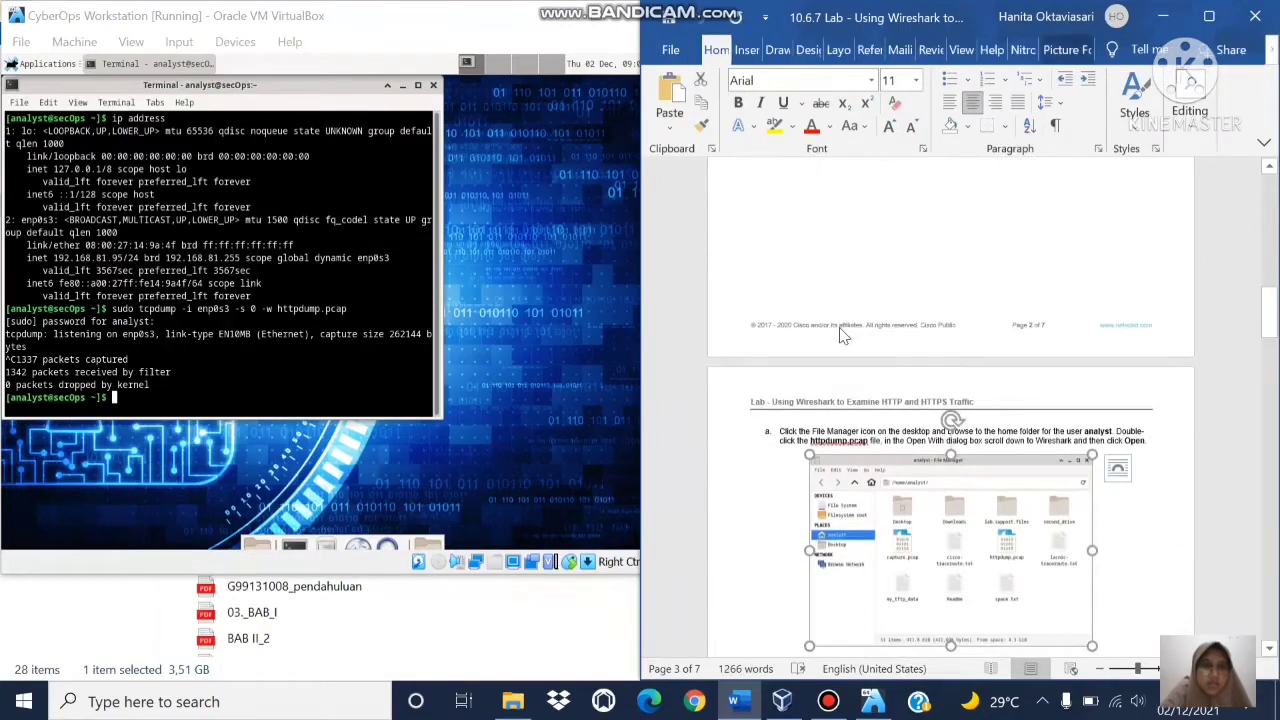
pyautogui.scroll(2, 840, 335)
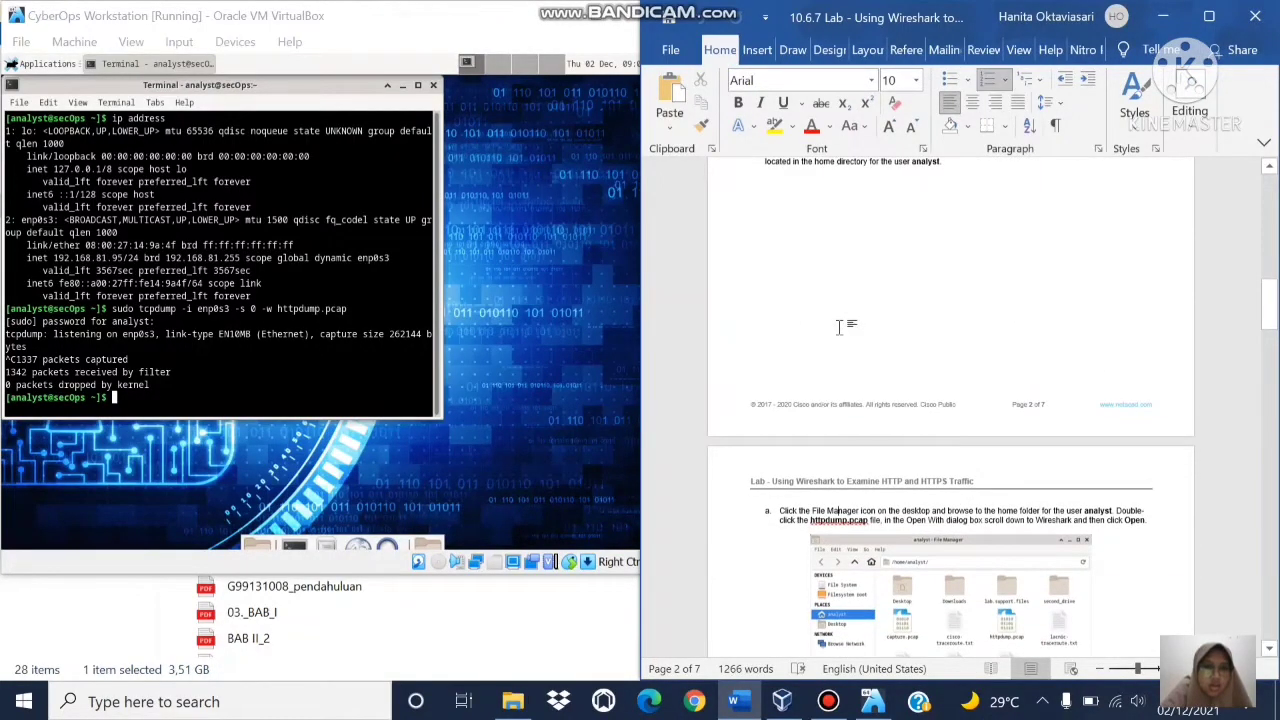
pyautogui.scroll(-2, 840, 335)
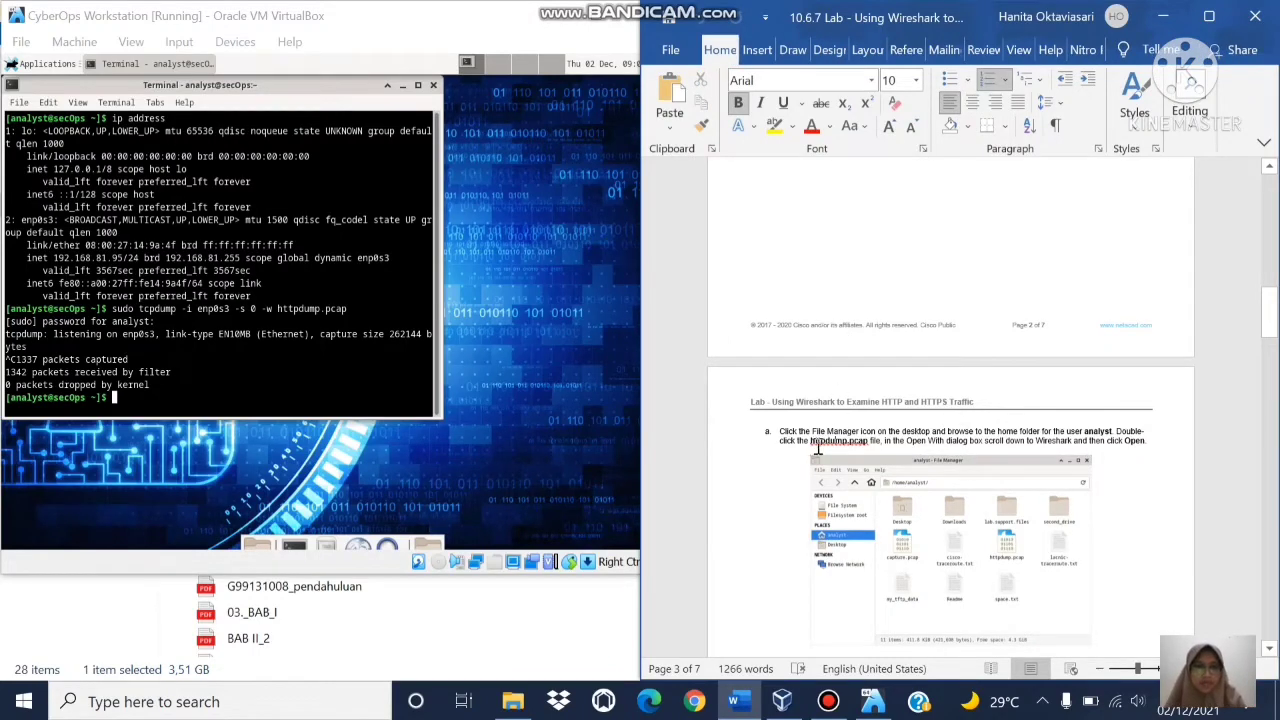
# Step: Minimize the terminal and launch the File Manager from the Applications menu
pyautogui.click(402, 90)
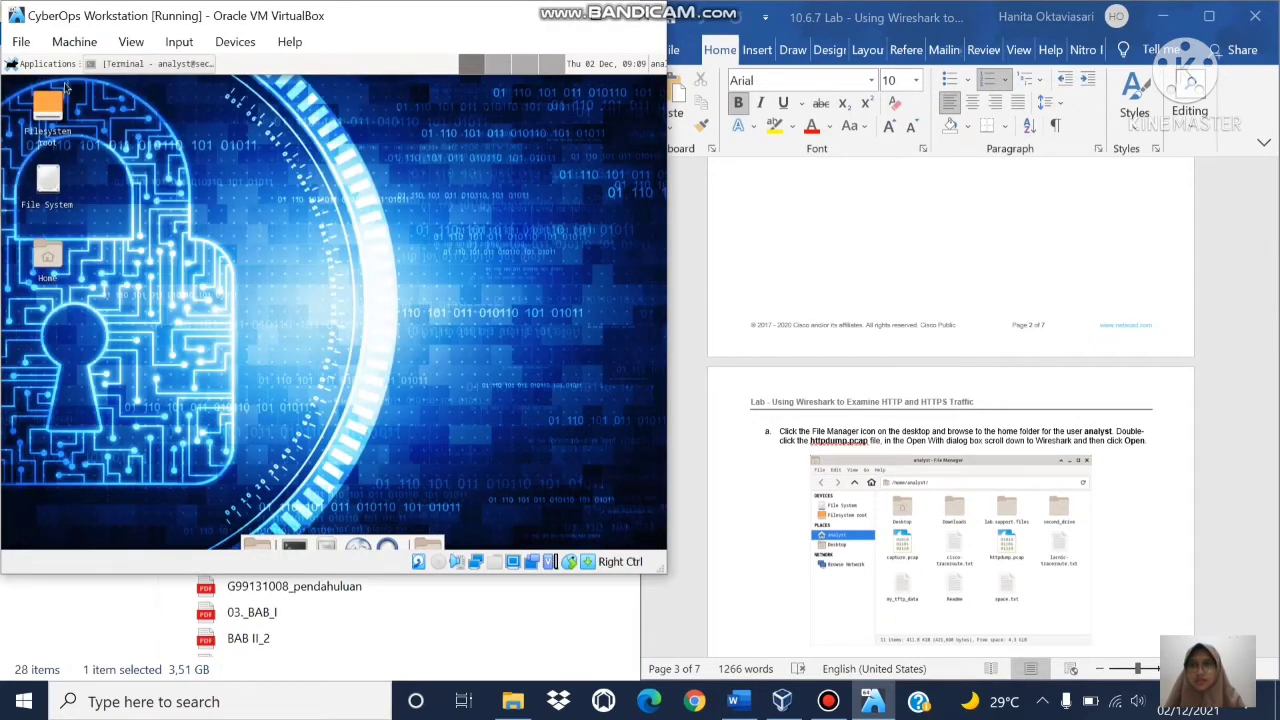
pyautogui.click(46, 66)
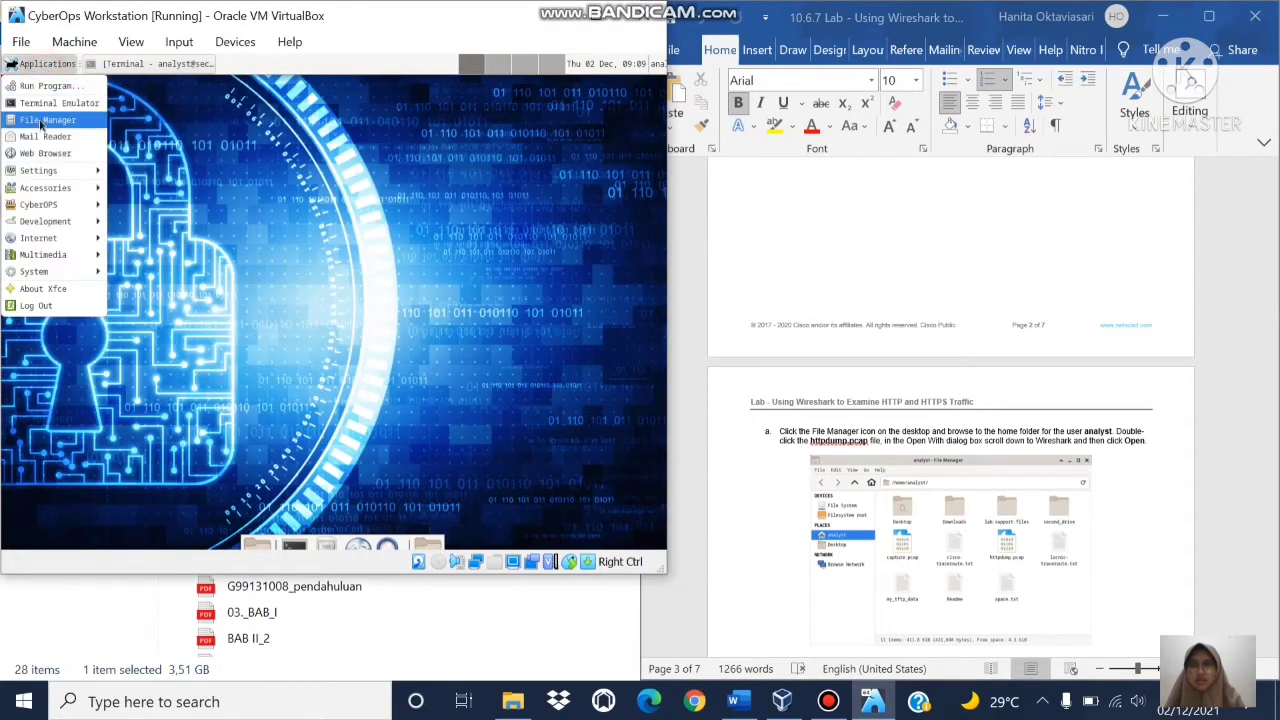
pyautogui.click(42, 121)
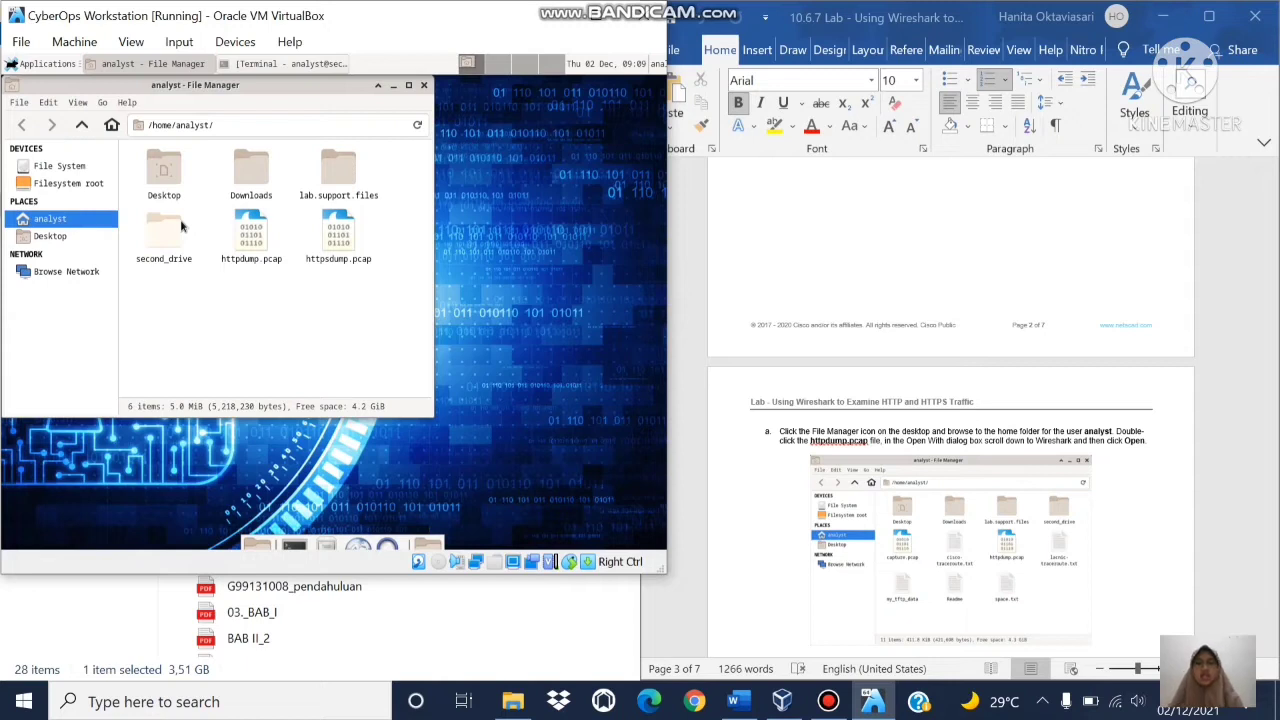
# Step: Open httpdump.pcap with Wireshark from the analyst home folder
pyautogui.click(262, 249)
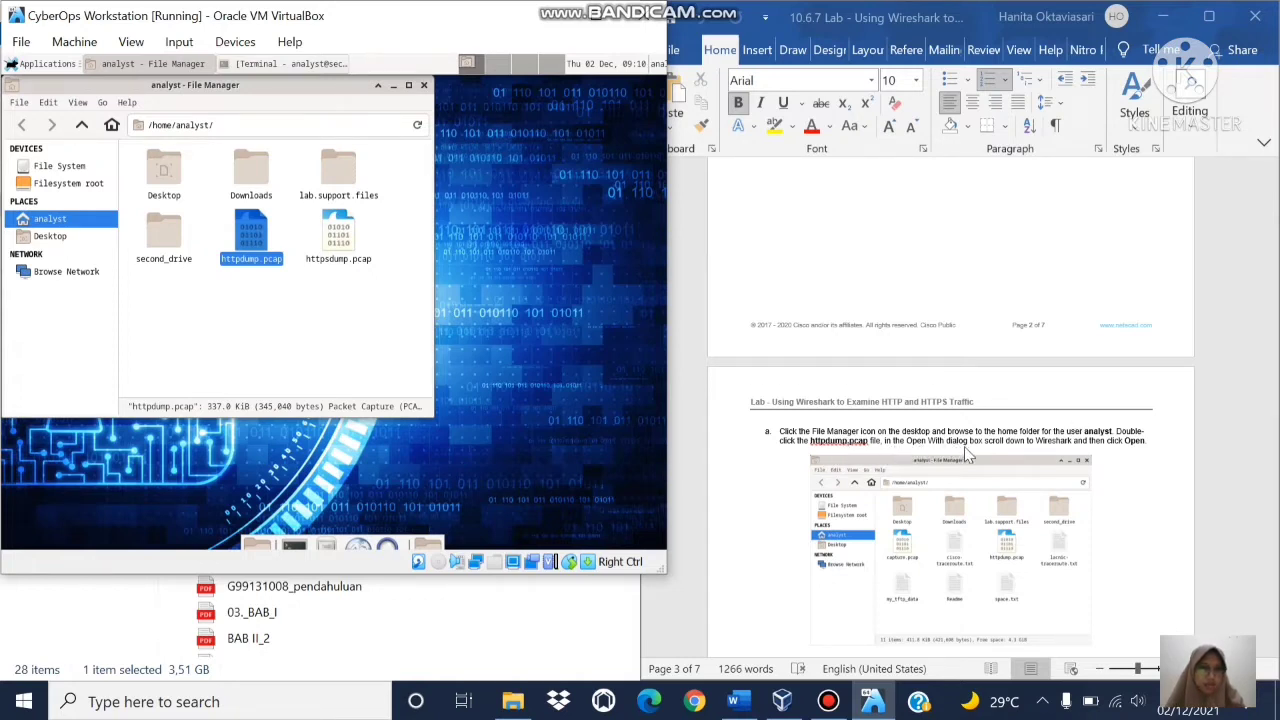
pyautogui.rightClick(249, 226)
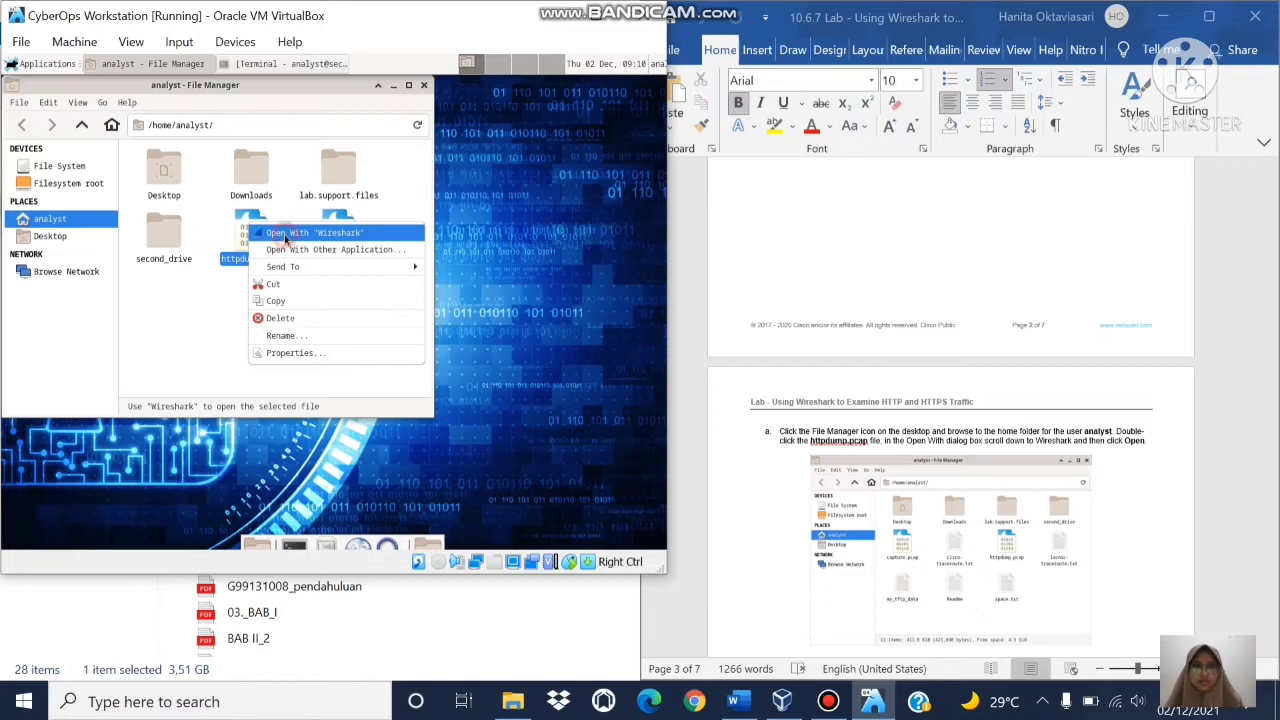
pyautogui.click(285, 238)
pyautogui.click(1240, 341)
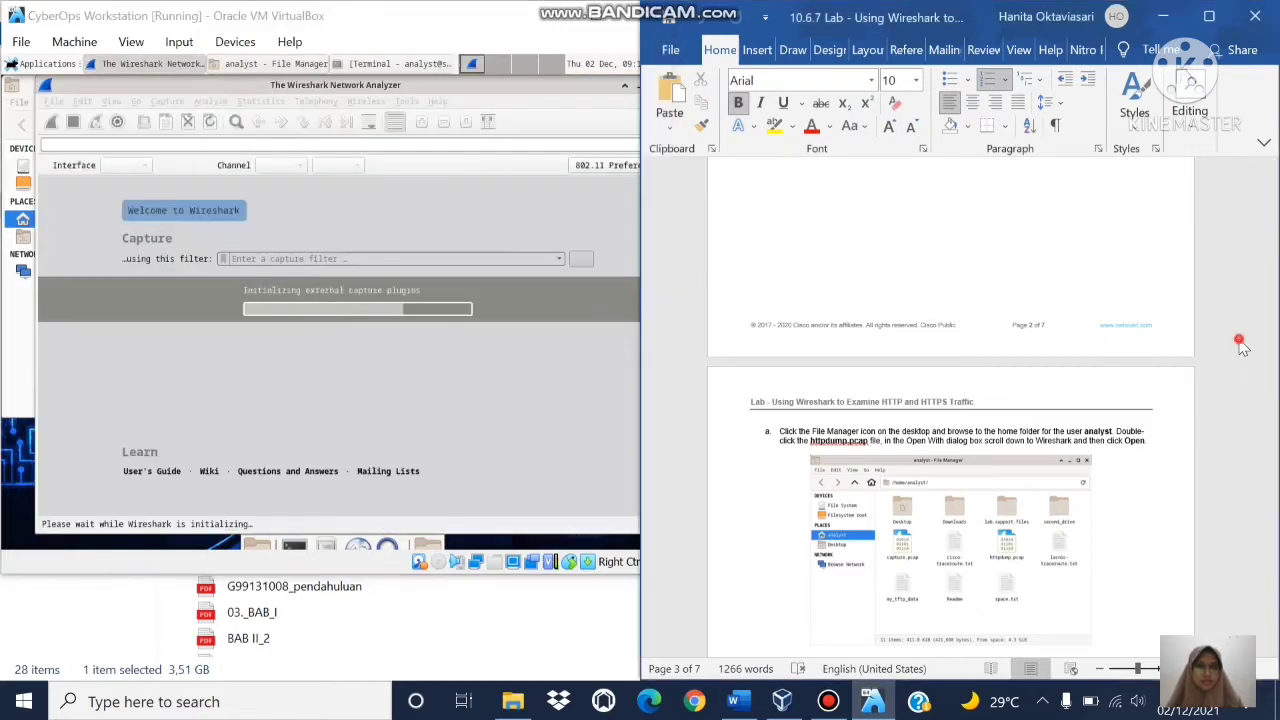
# Step: Apply the http display filter, leaving 44 of 1337 packets listed
pyautogui.scroll(-8, 1240, 341)
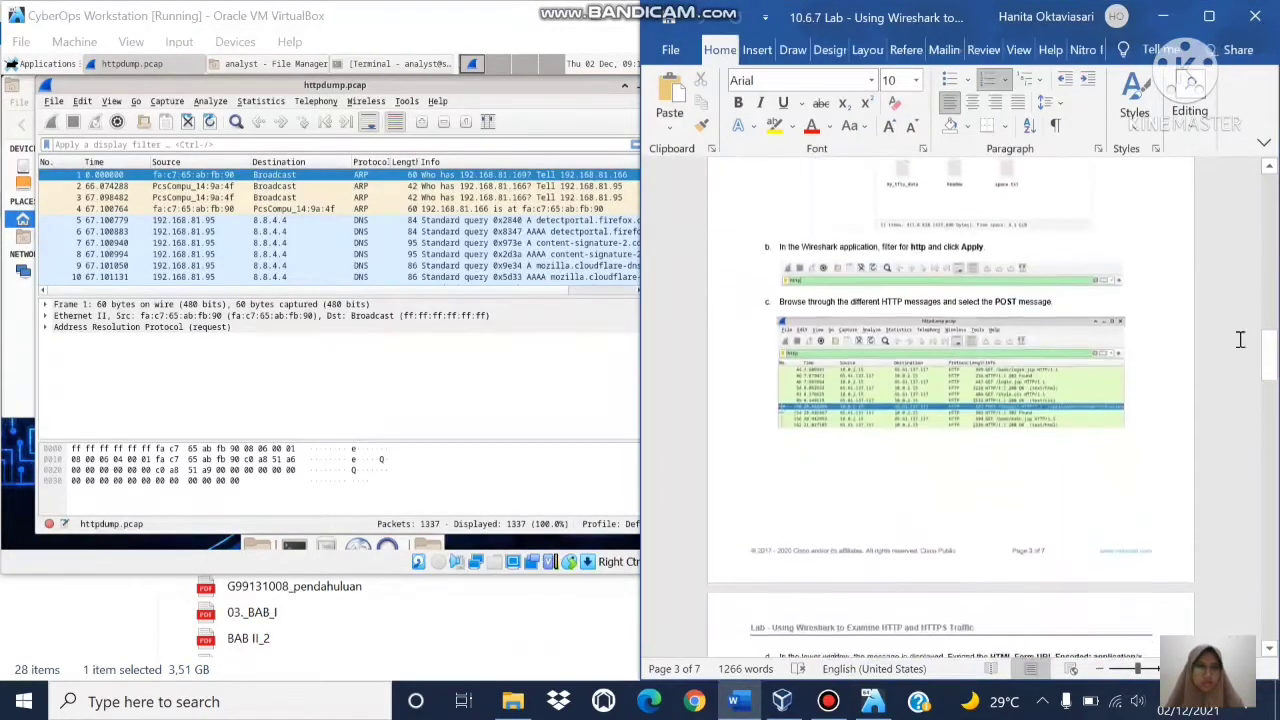
pyautogui.scroll(-1, 1240, 341)
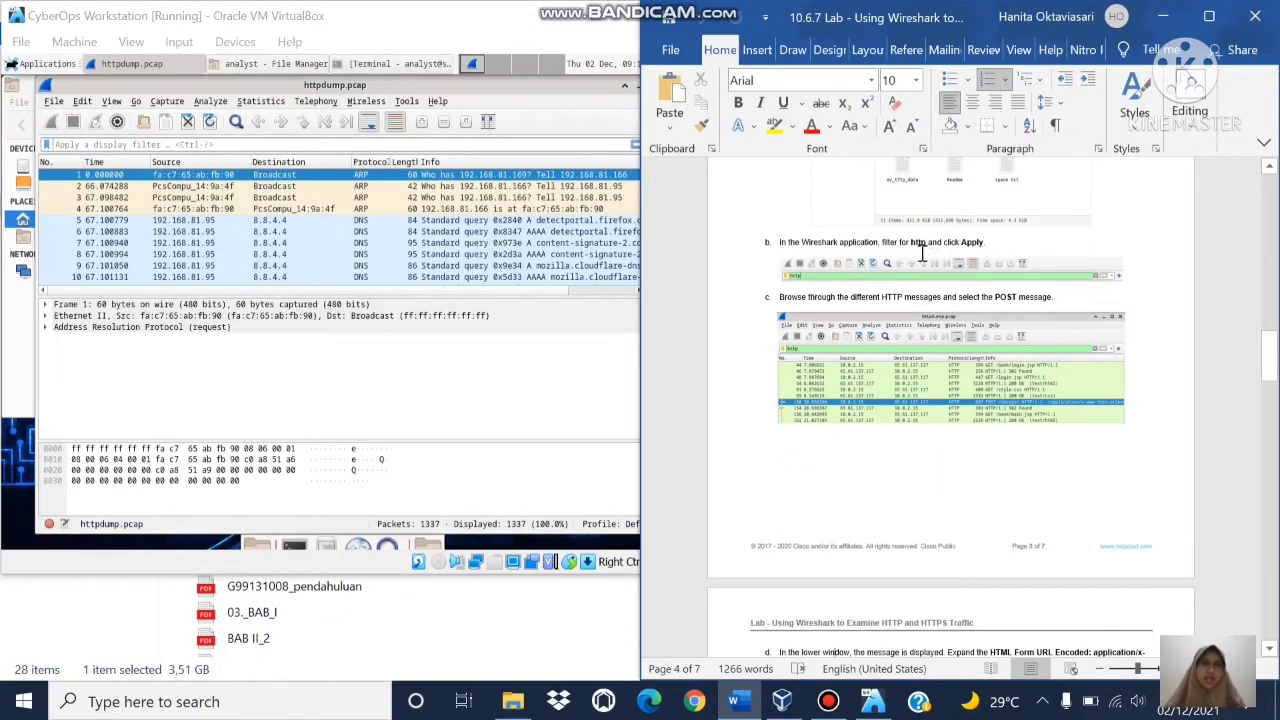
pyautogui.click(195, 144)
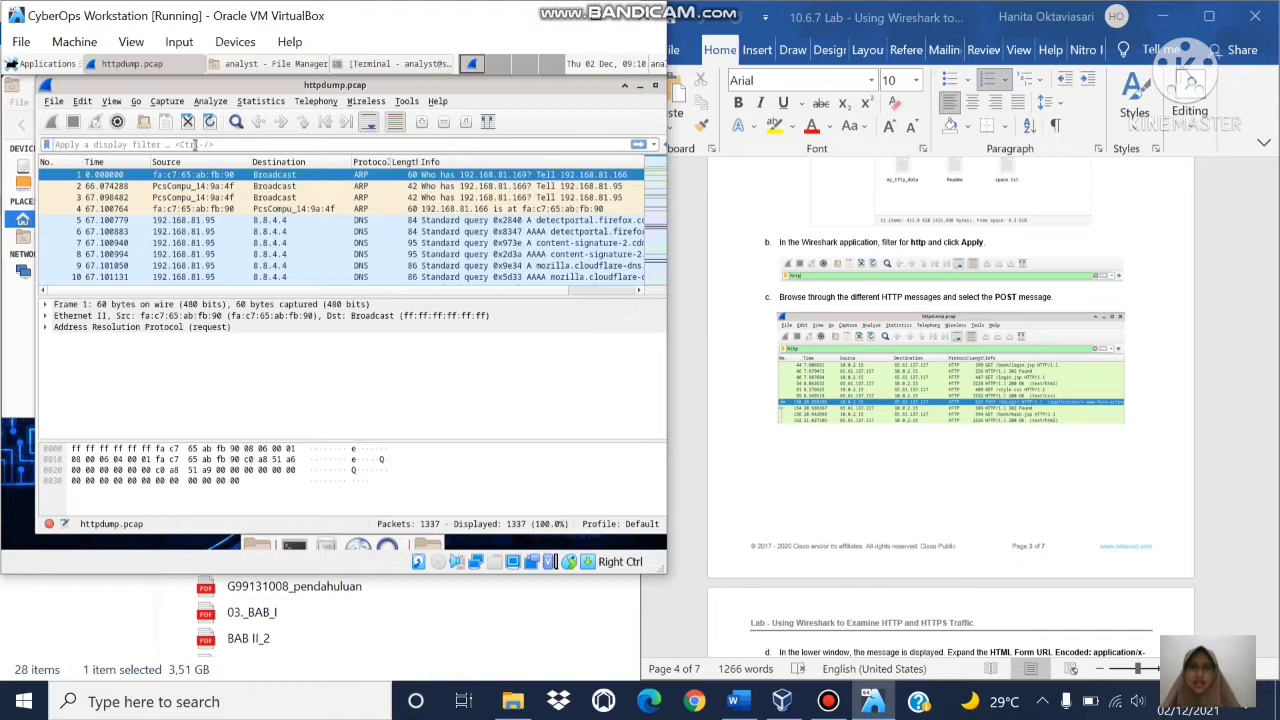
pyautogui.write('http')
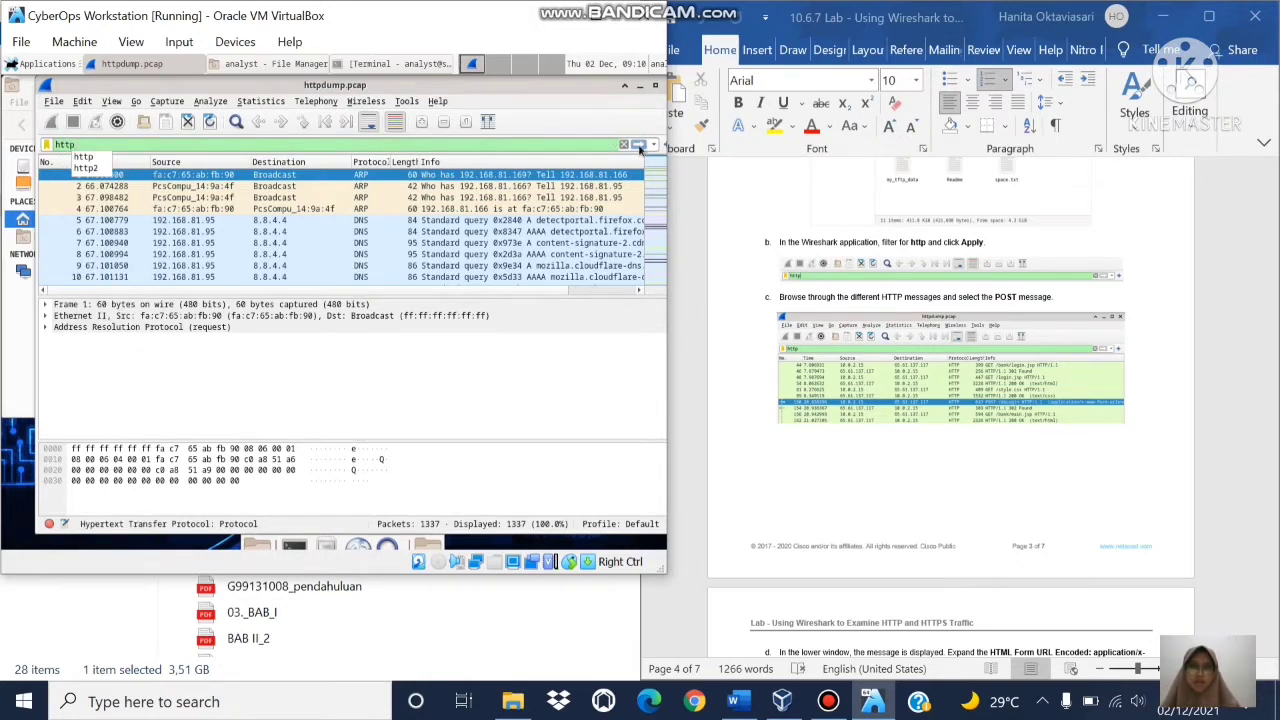
pyautogui.click(639, 145)
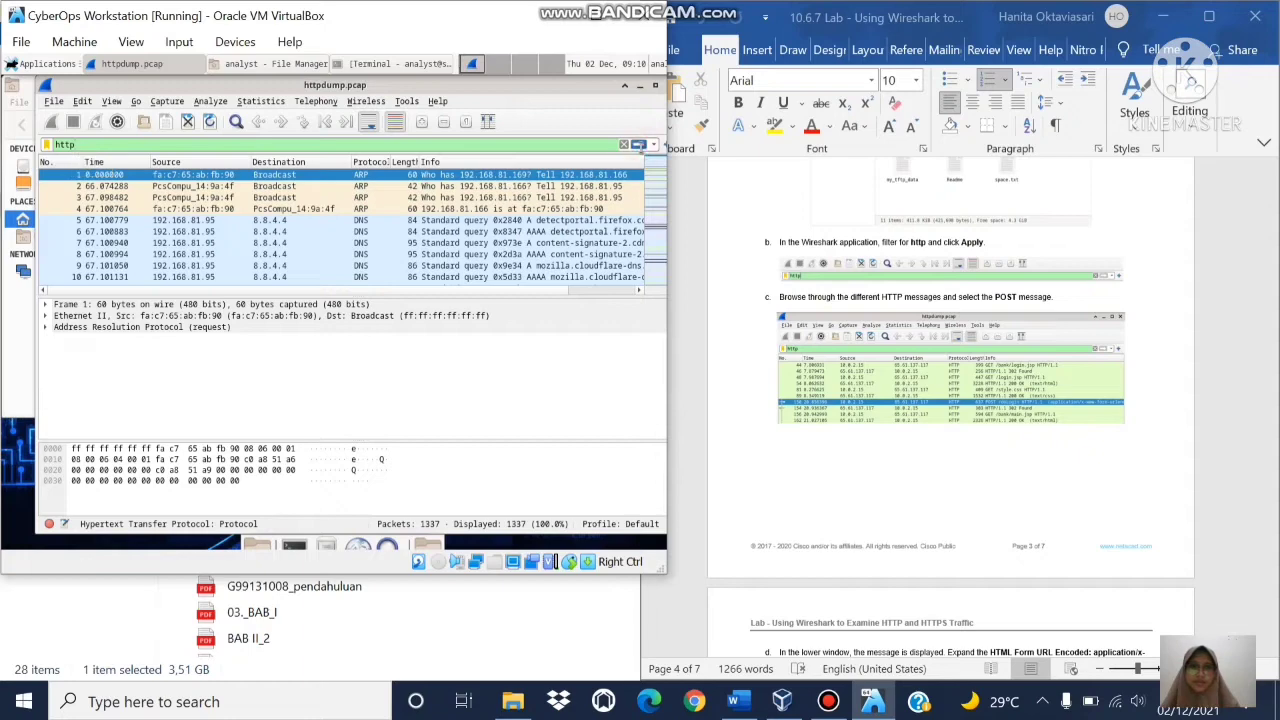
pyautogui.click(639, 145)
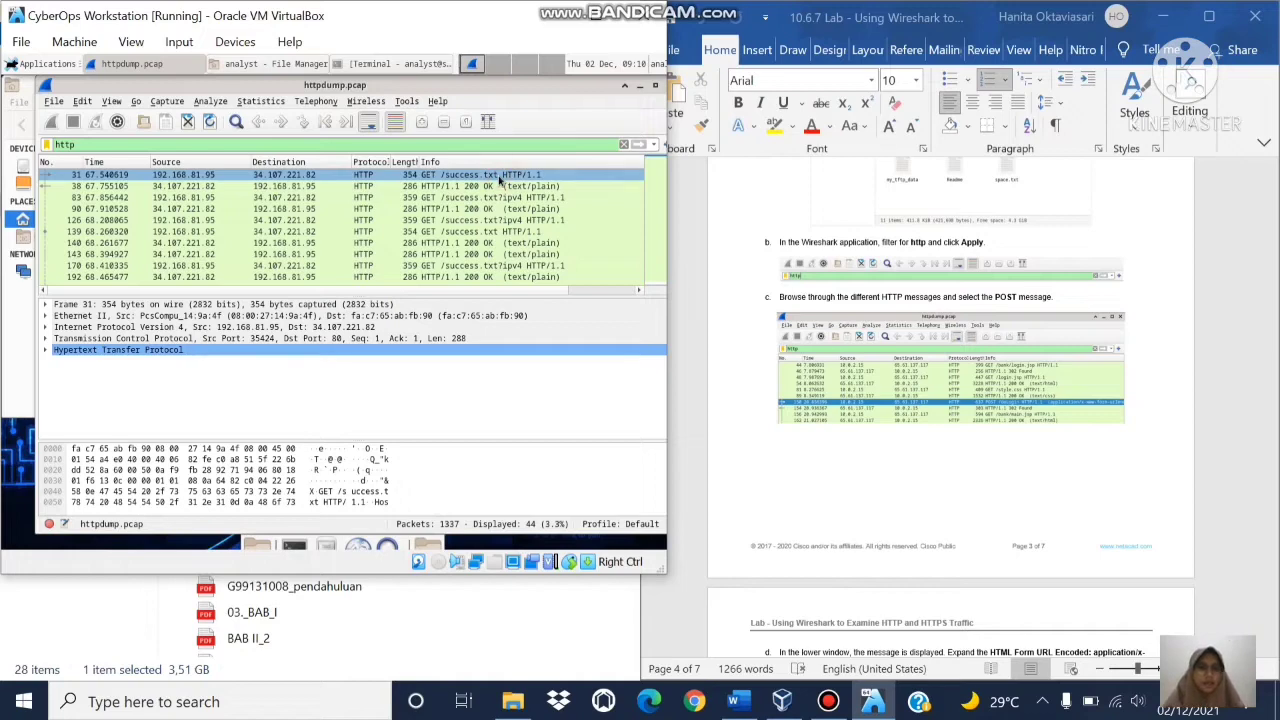
# Step: Step through the filtered packets and select the POST /doLogin request
pyautogui.press('Down')
pyautogui.press('Down')
pyautogui.press('Down')
pyautogui.press('Down')
pyautogui.press('Down')
pyautogui.press('Down')
pyautogui.press('Down')
pyautogui.press('Down')
pyautogui.press('Down')
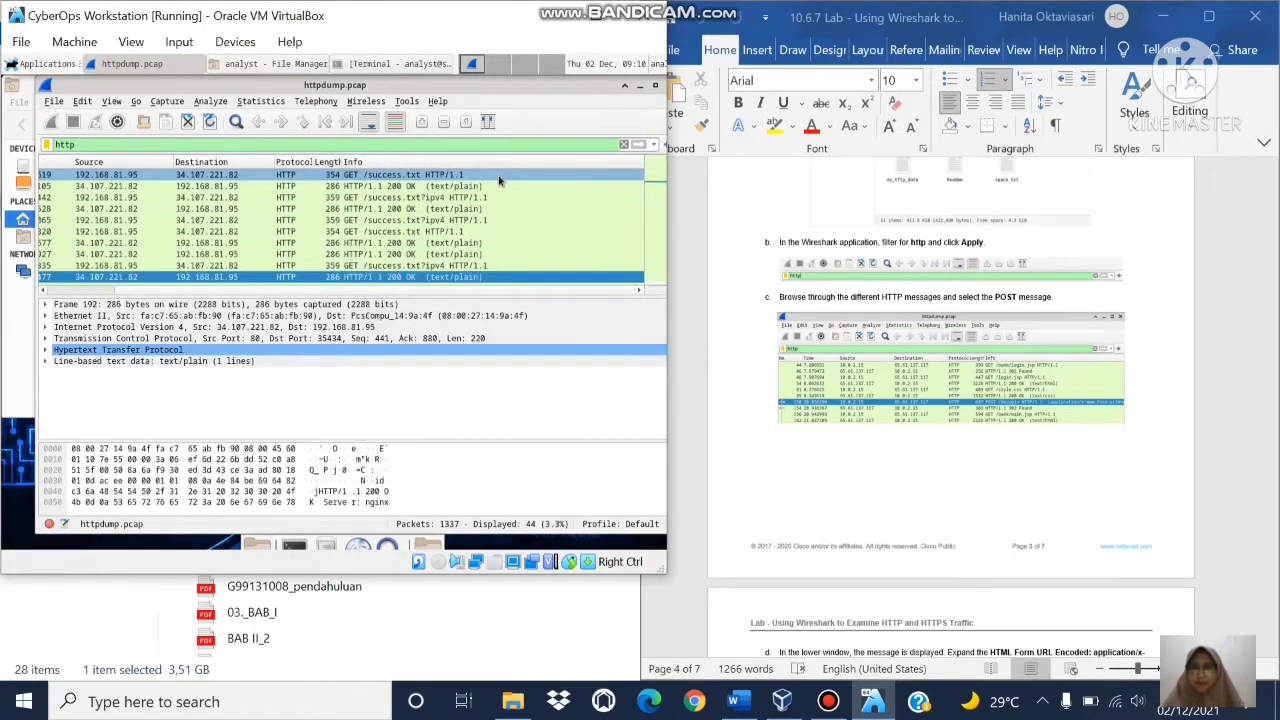
pyautogui.press('Down')
pyautogui.press('Down')
pyautogui.press('Down')
pyautogui.press('Down')
pyautogui.press('Down')
pyautogui.press('Down')
pyautogui.press('Down')
pyautogui.press('Down')
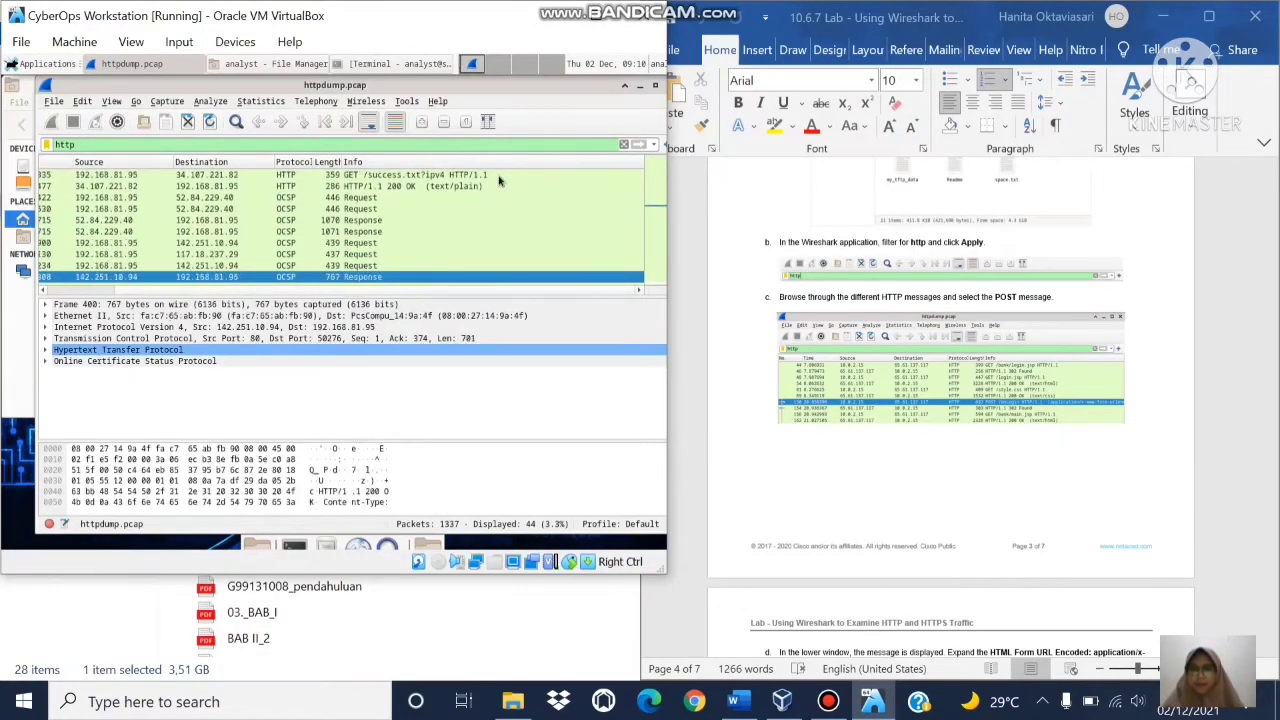
pyautogui.press('Down')
pyautogui.press('Down')
pyautogui.press('Down')
pyautogui.press('Down')
pyautogui.press('Down')
pyautogui.press('Down')
pyautogui.press('Down')
pyautogui.press('Down')
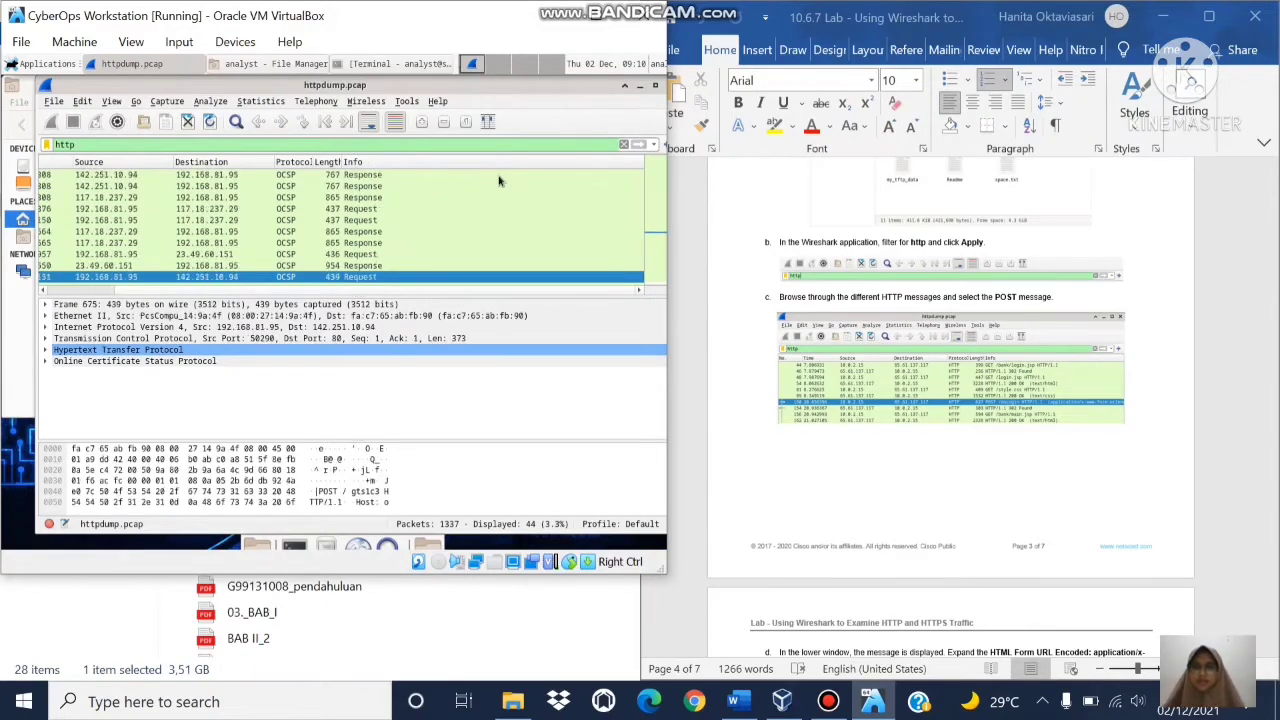
pyautogui.press('Down')
pyautogui.press('Down')
pyautogui.press('Down')
pyautogui.press('Down')
pyautogui.press('Down')
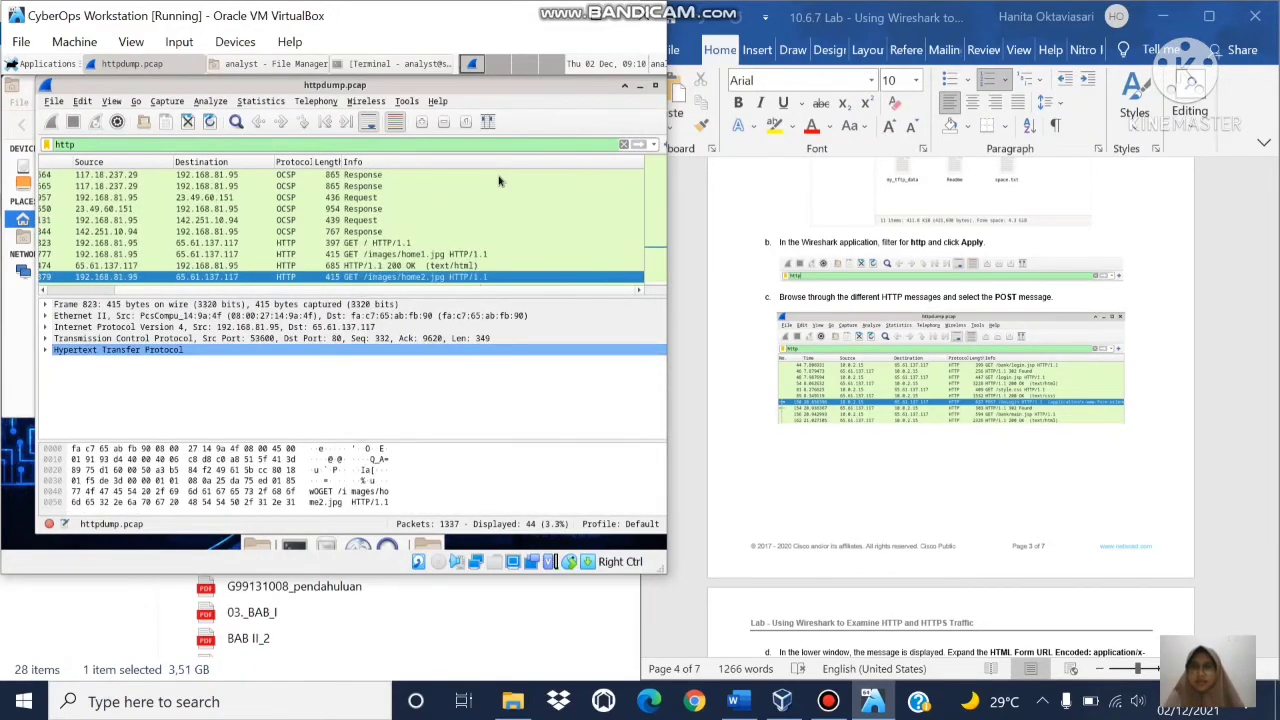
pyautogui.press('Down')
pyautogui.press('Down')
pyautogui.press('Down')
pyautogui.press('Down')
pyautogui.press('Down')
pyautogui.press('Down')
pyautogui.press('Down')
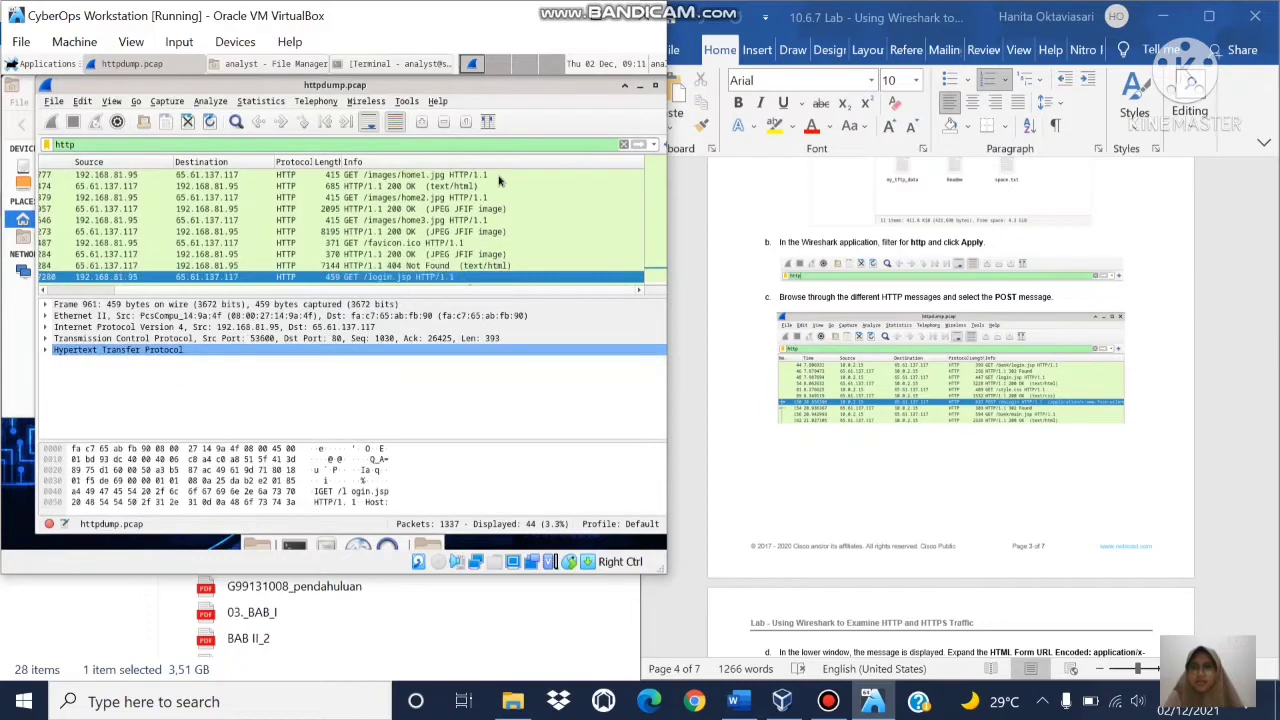
pyautogui.press('Down')
pyautogui.press('Down')
pyautogui.press('Down')
pyautogui.press('Up')
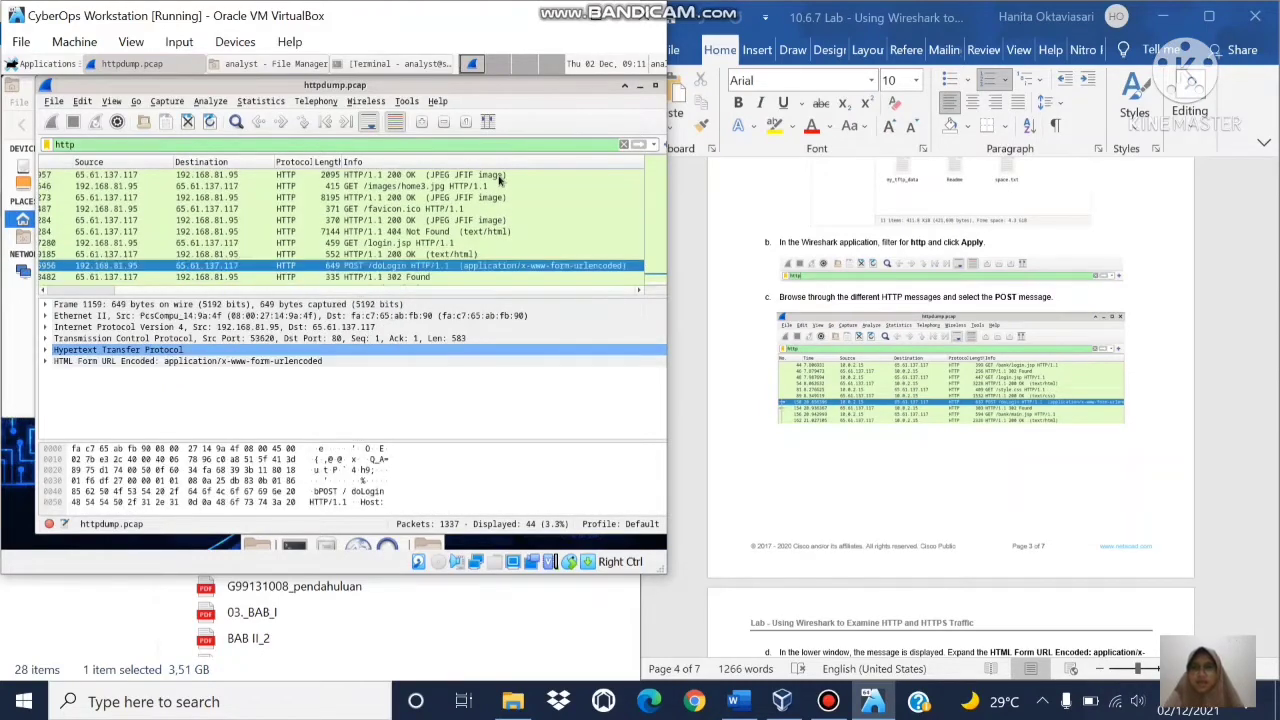
pyautogui.click(352, 265)
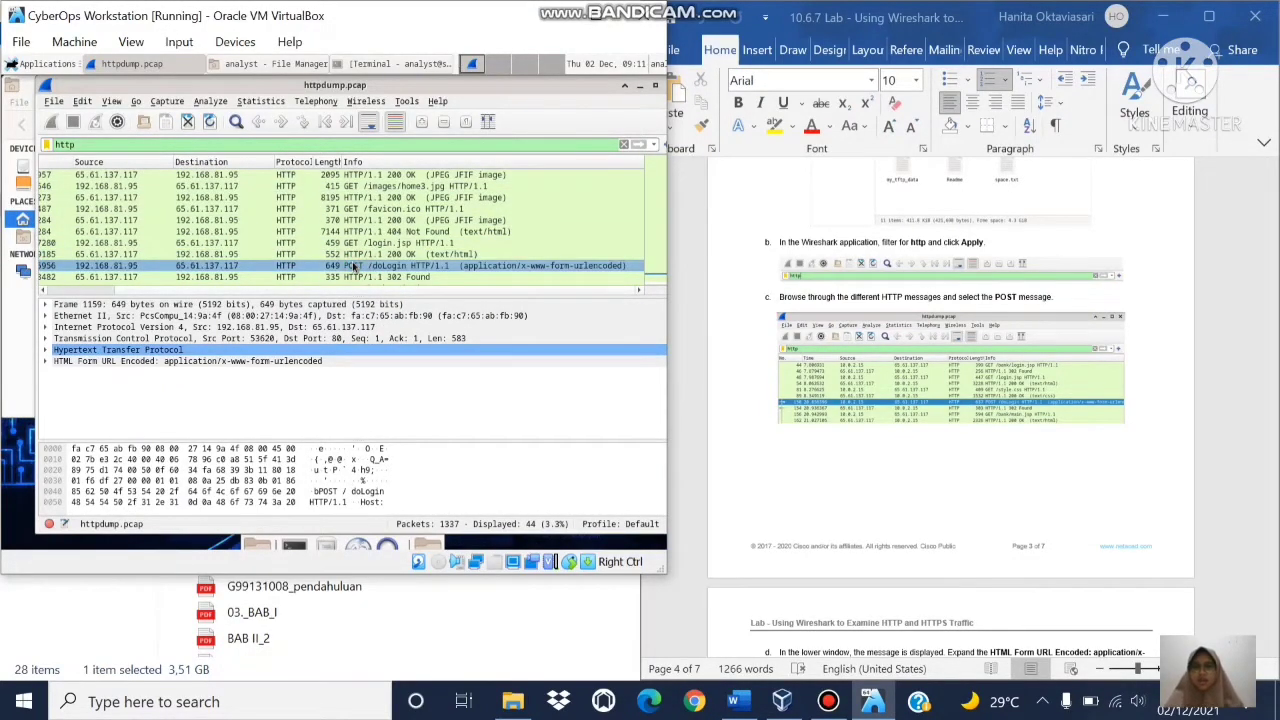
# Step: Select the HTML Form URL Encoded section in the packet details pane
pyautogui.click(1176, 323)
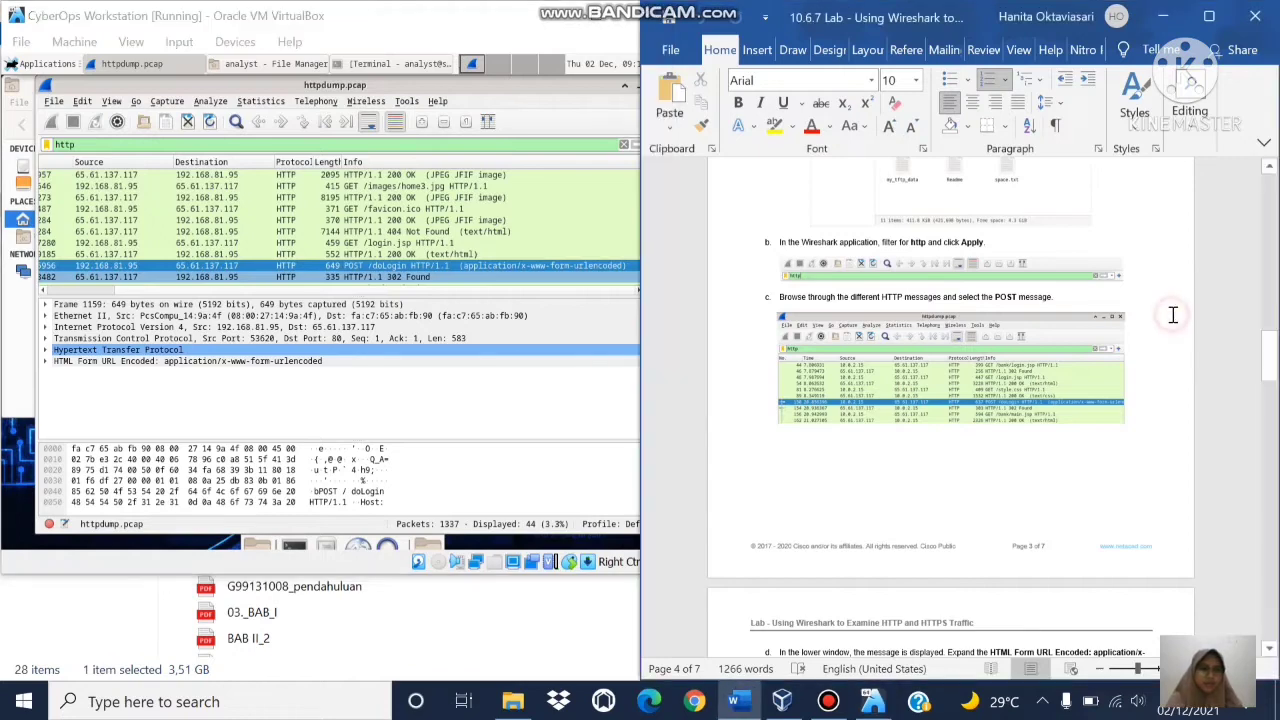
pyautogui.scroll(-3, 1175, 320)
pyautogui.scroll(-3, 1174, 318)
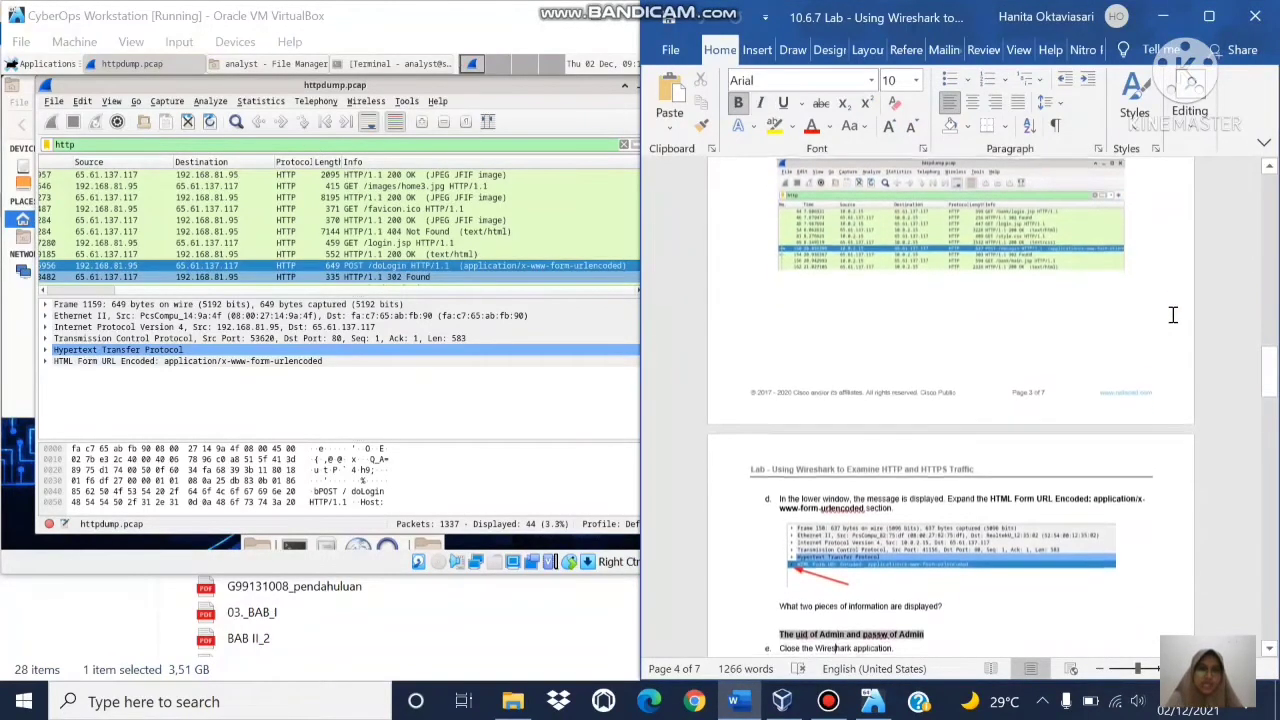
pyautogui.scroll(-3, 1176, 323)
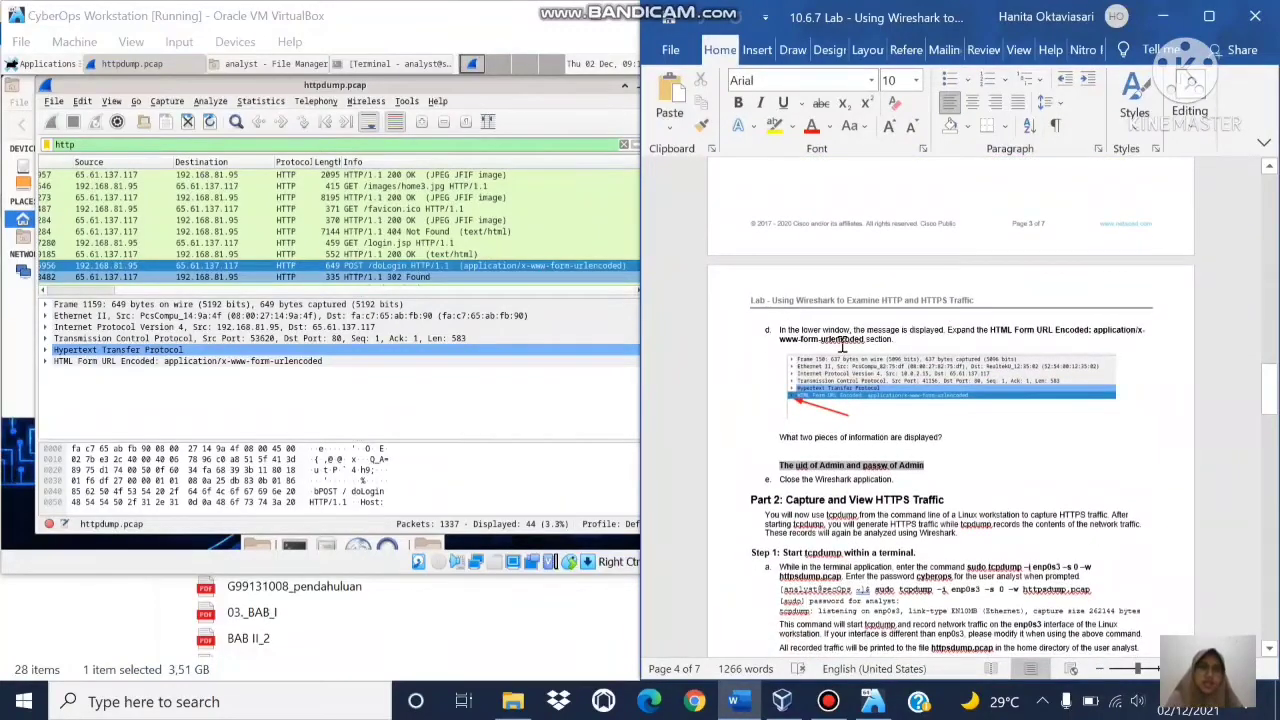
pyautogui.click(360, 360)
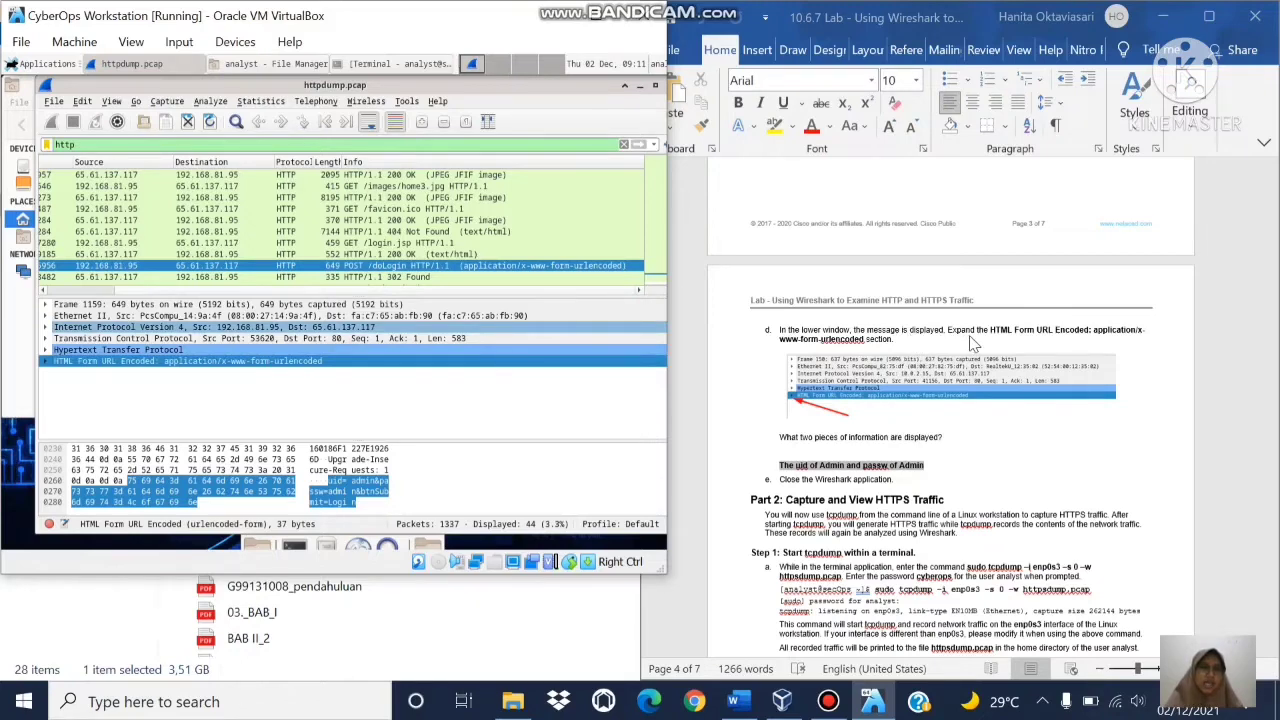
# Step: Expand HTML Form URL Encoded to show uid, passw and btnSubmit, then select btnSubmit
pyautogui.click(44, 362)
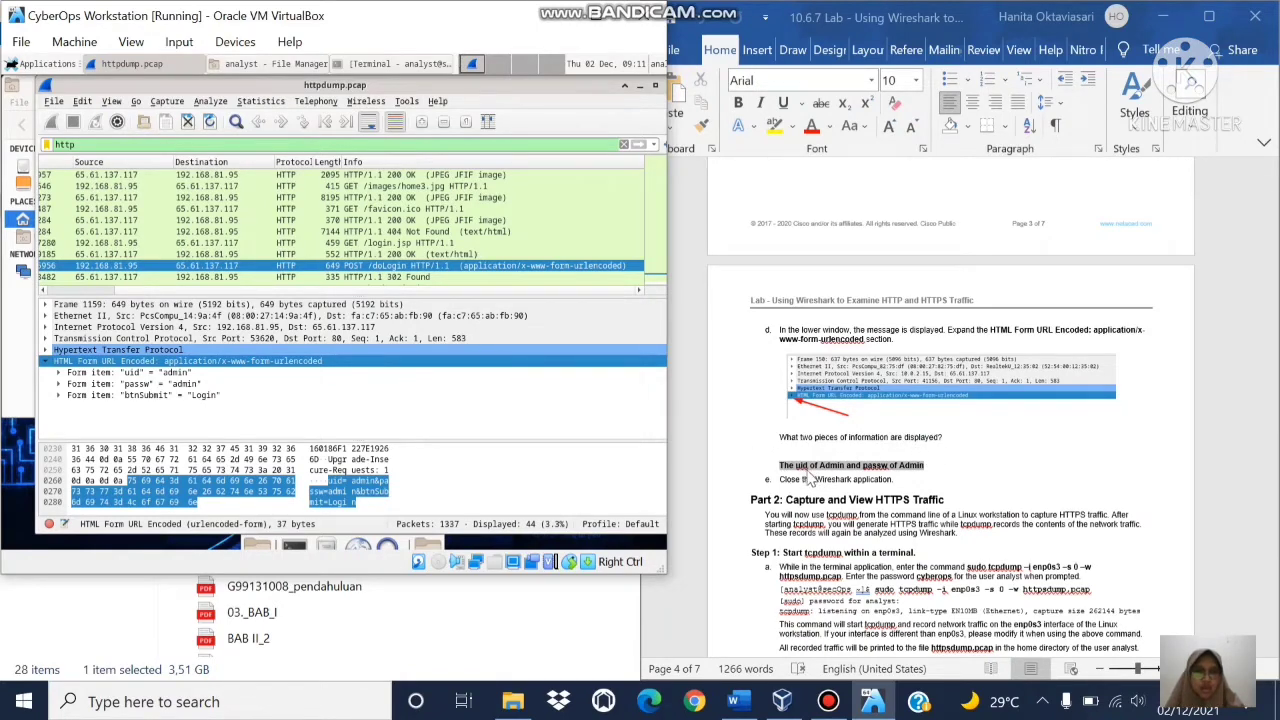
pyautogui.click(201, 396)
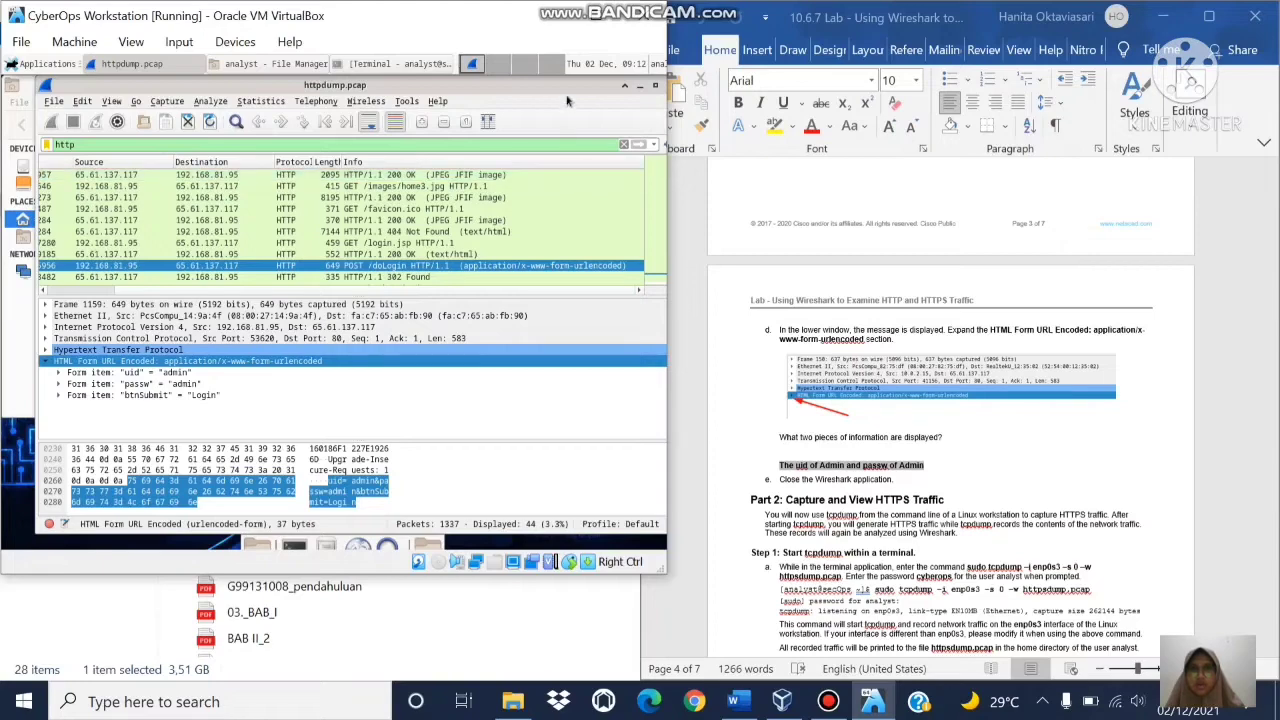
# Step: Close Wireshark with httpdump.pcap, then close the analyst File Manager window
pyautogui.moveTo(566, 95); pyautogui.dragTo(418, 95)
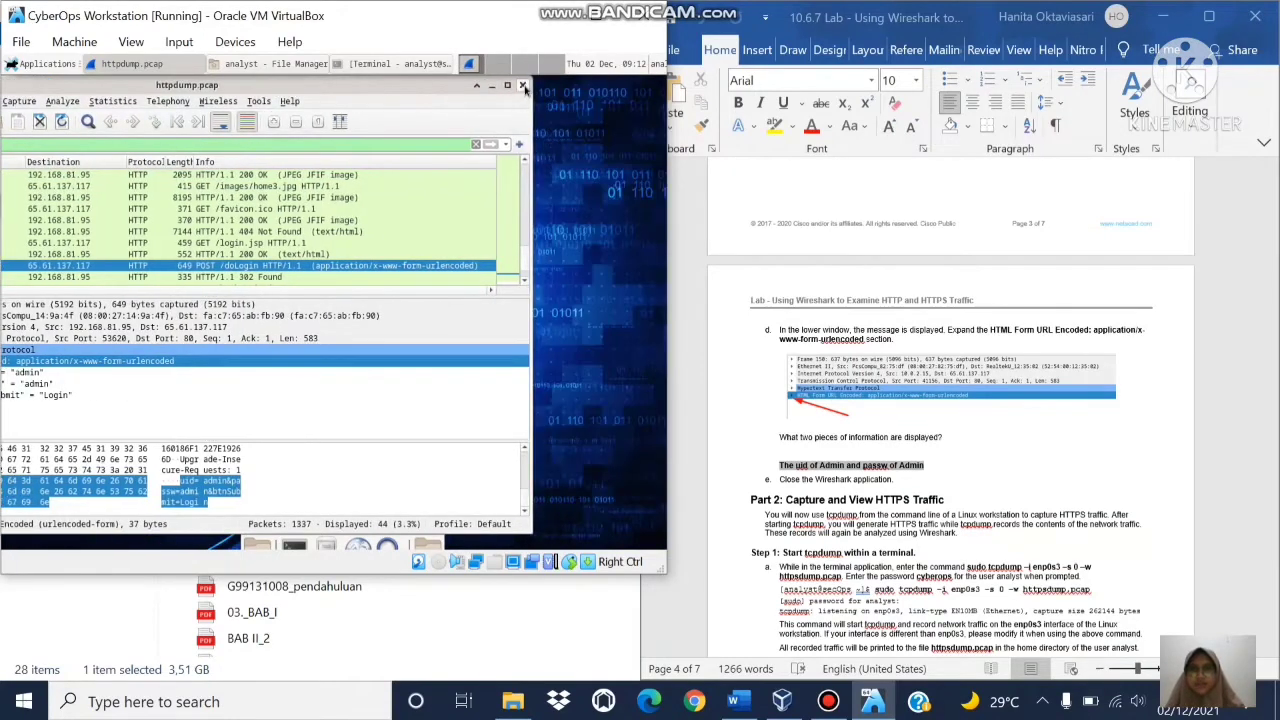
pyautogui.click(523, 87)
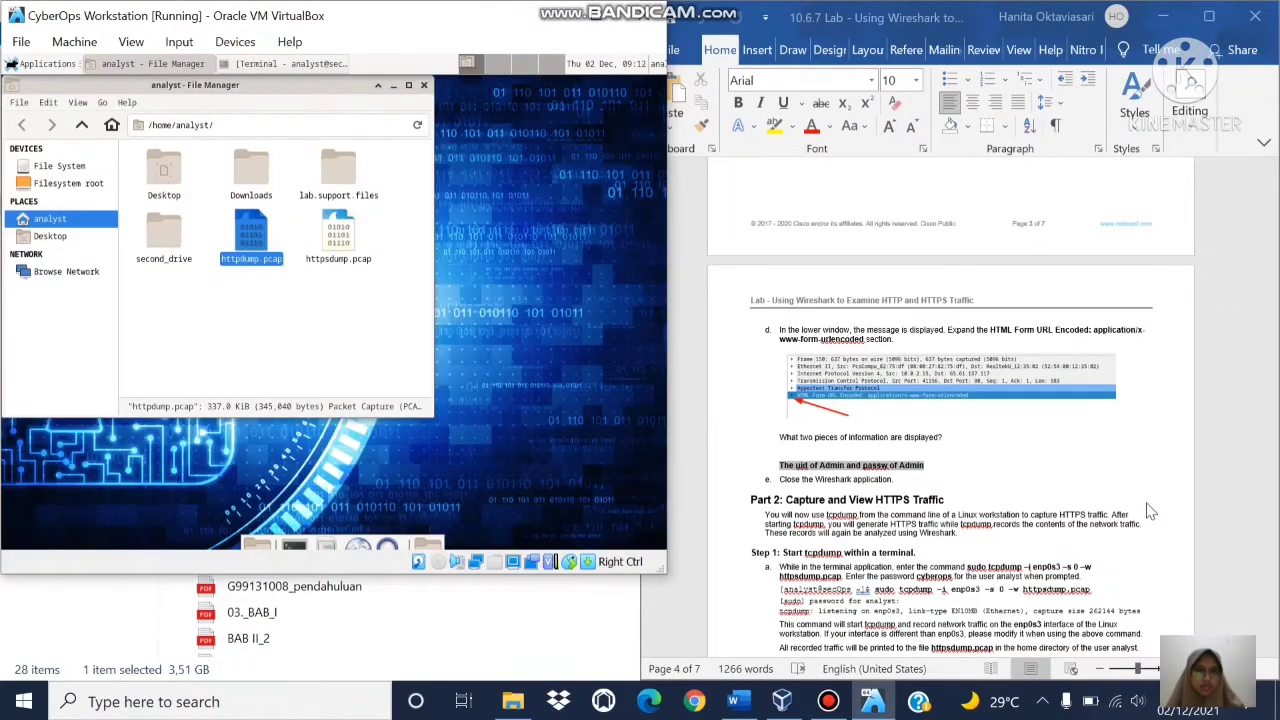
pyautogui.click(1150, 506)
pyautogui.scroll(-2, 1148, 503)
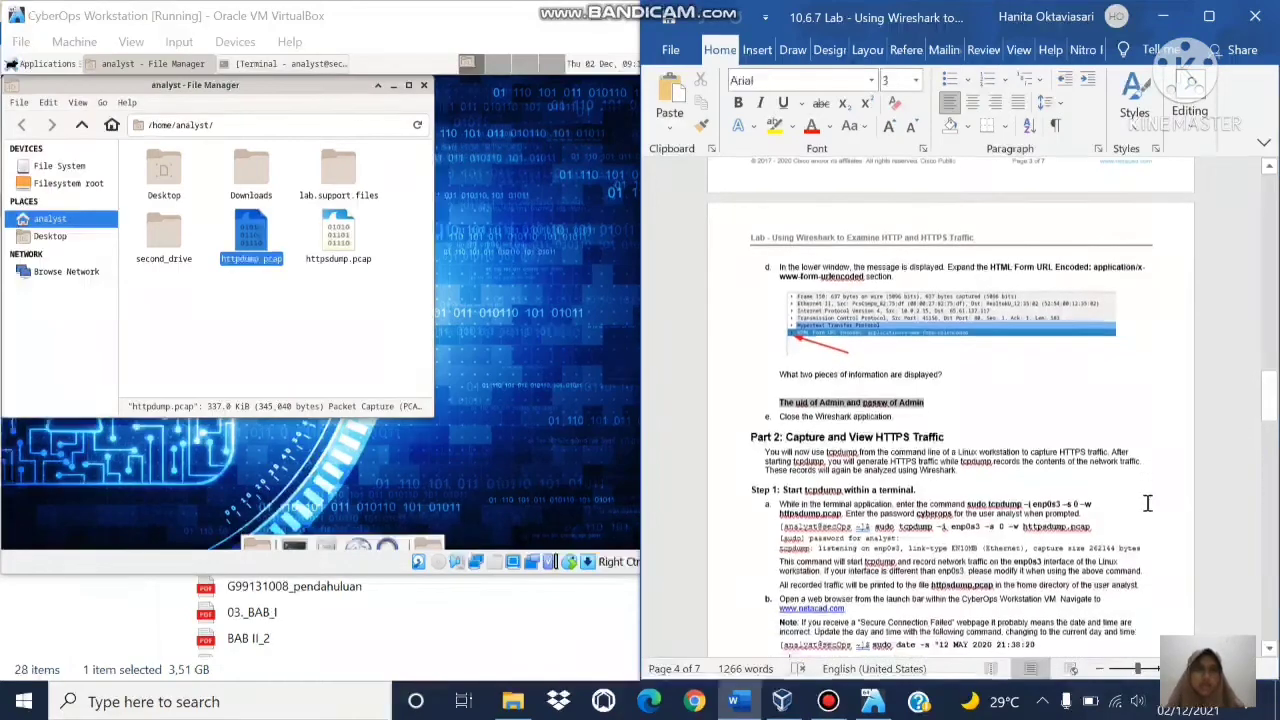
pyautogui.scroll(-10, 1130, 500)
pyautogui.scroll(5, 1146, 500)
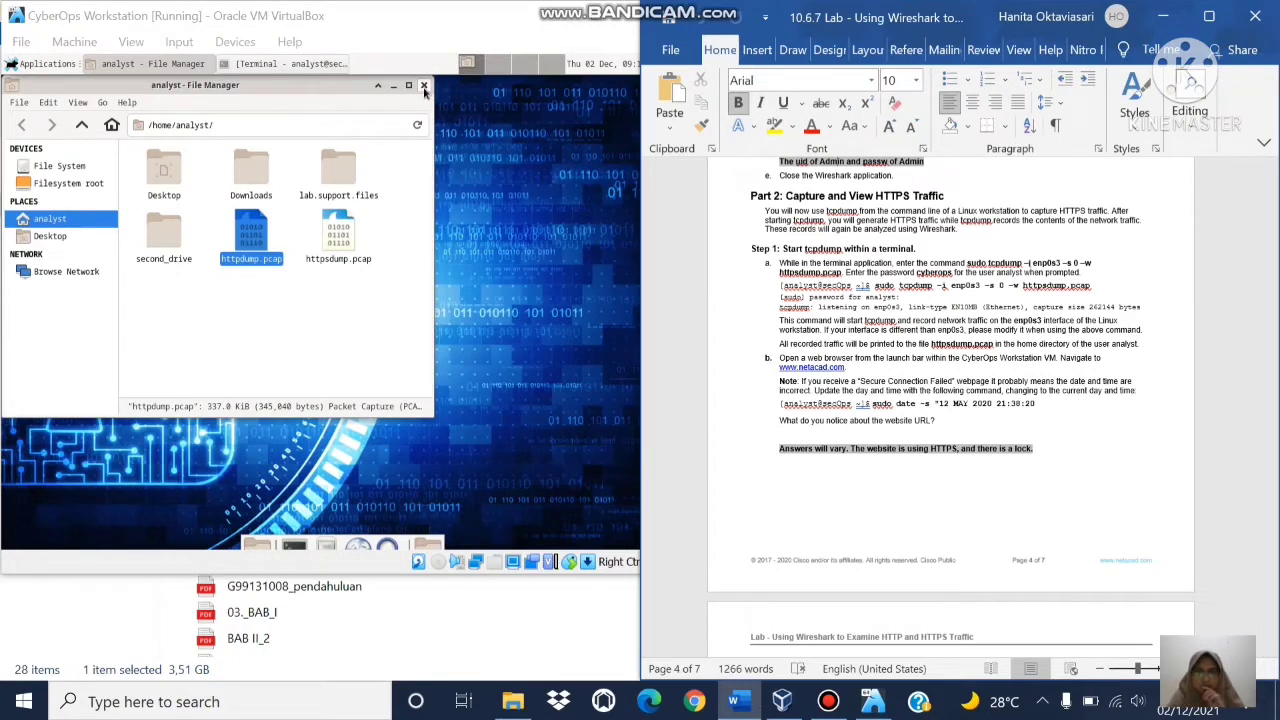
pyautogui.click(424, 87)
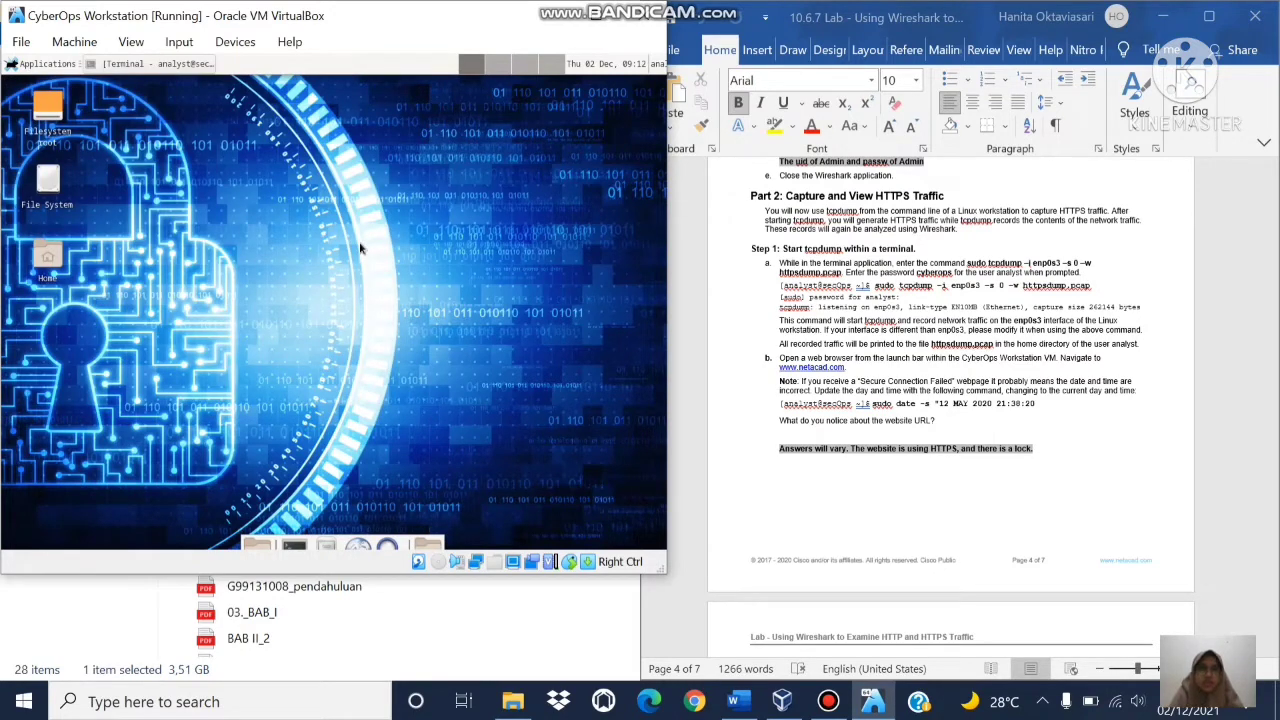
# Step: In a new terminal, run sudo tcpdump -i enp0s3 -s 0 -w httpsdump.pcap and enter the sudo password
pyautogui.click(293, 546)
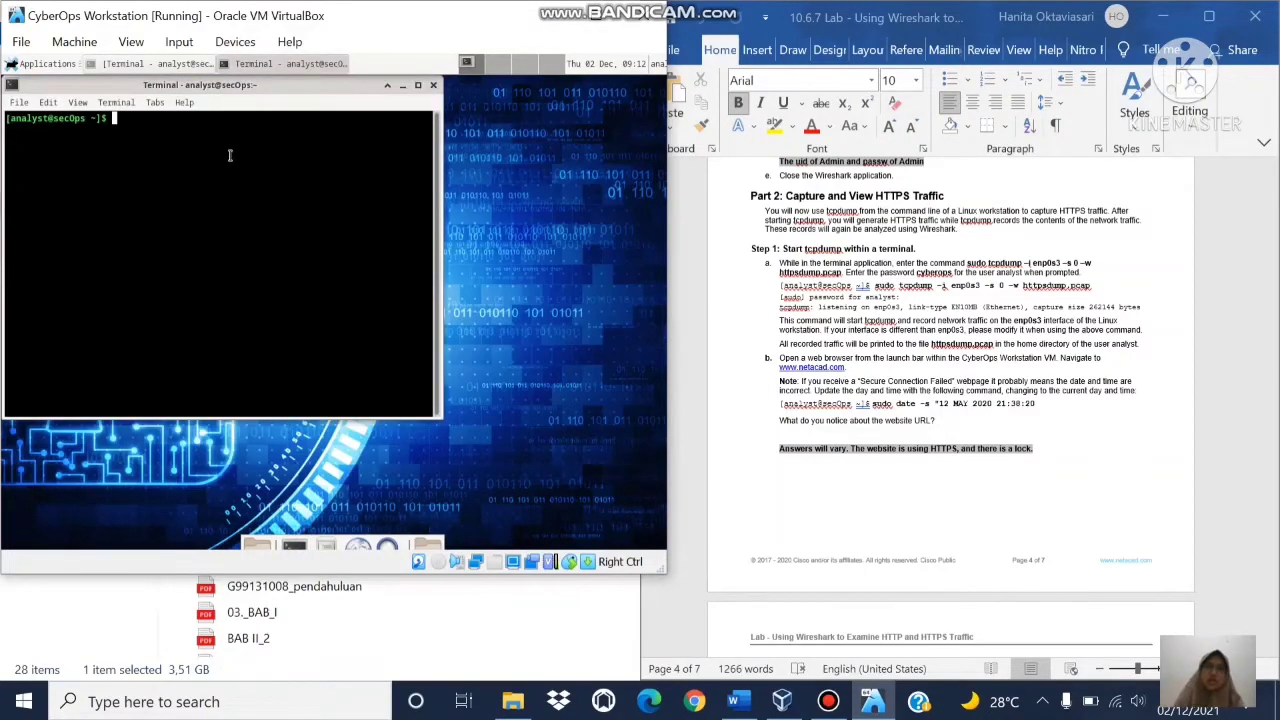
pyautogui.write('sudo')
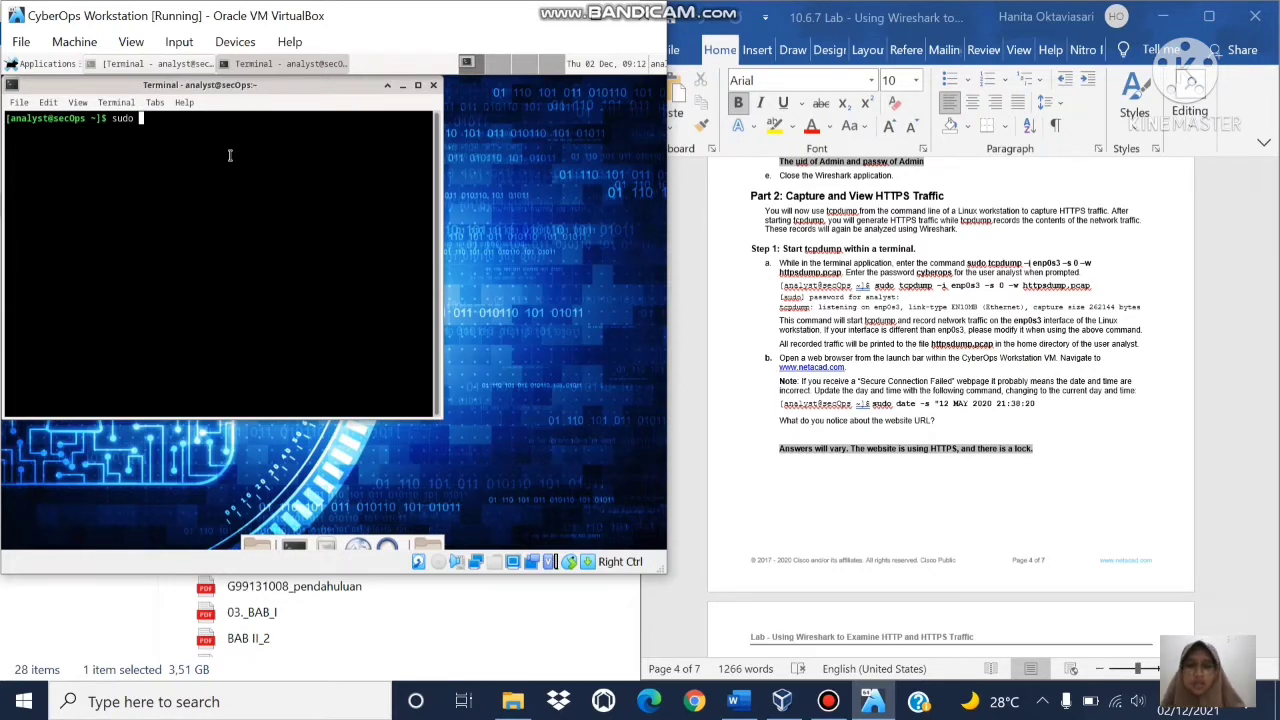
pyautogui.write('tcpdump')
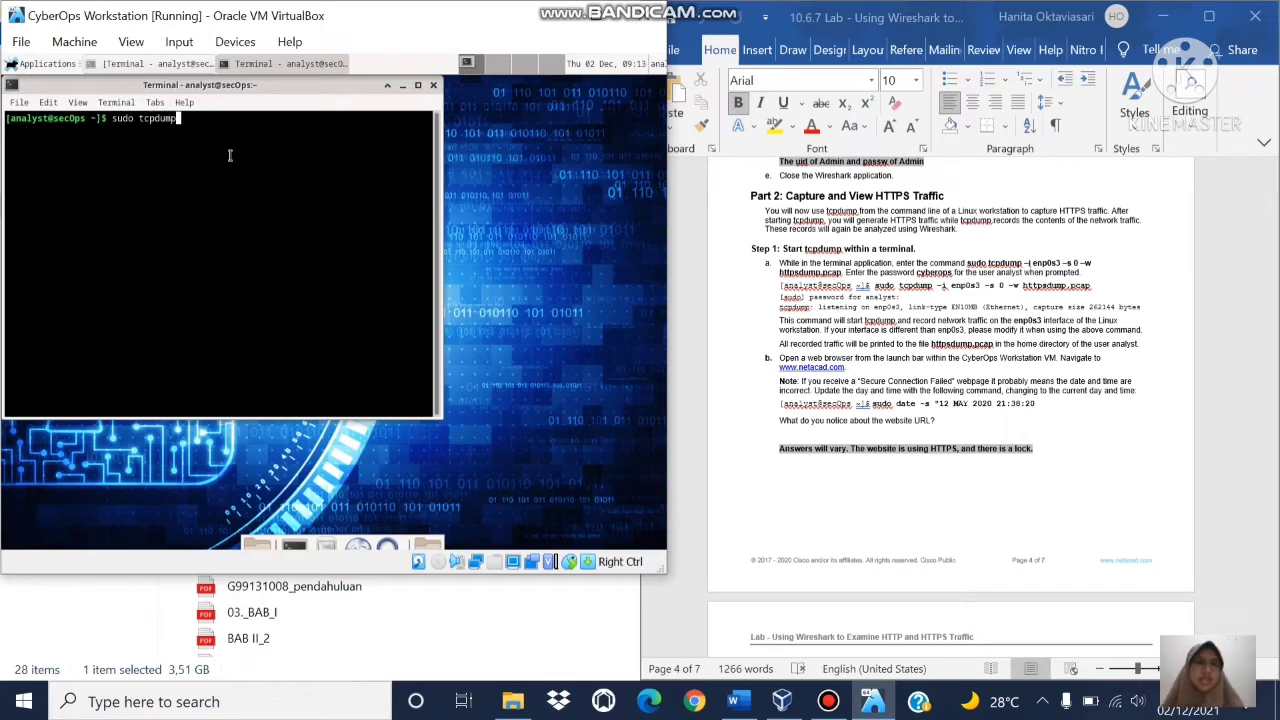
pyautogui.write(' -i')
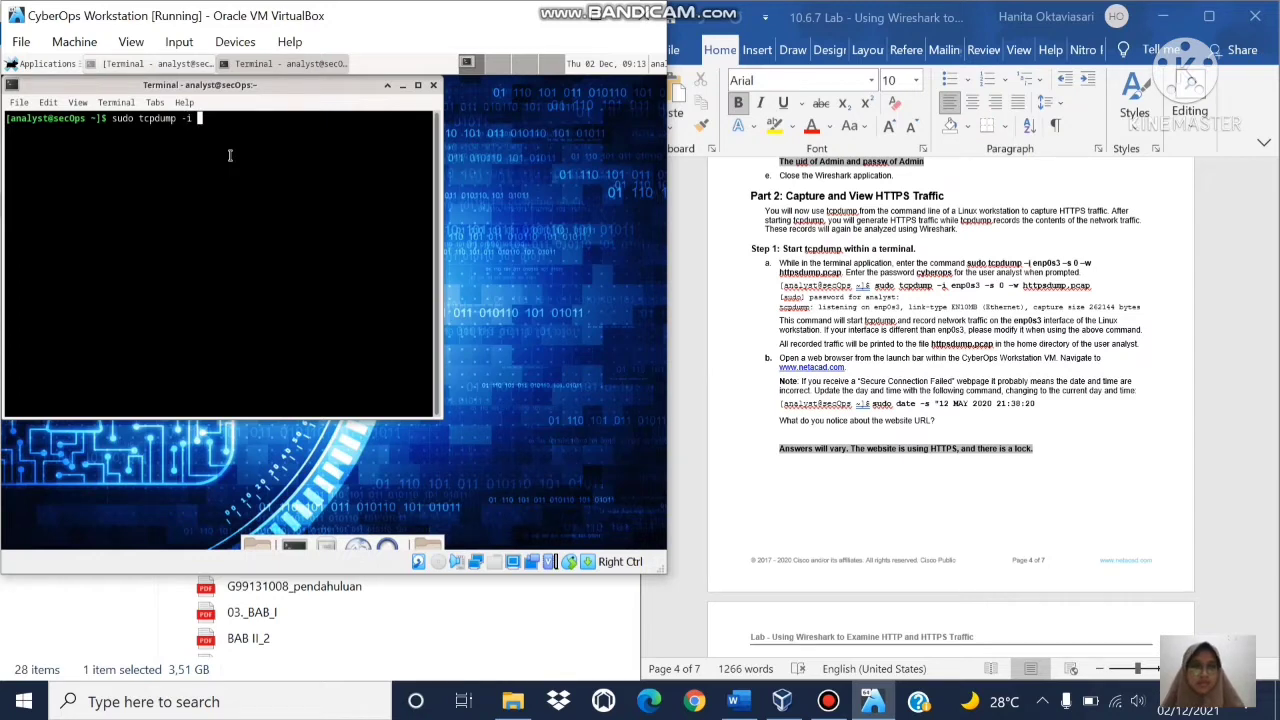
pyautogui.write(' enp0s3')
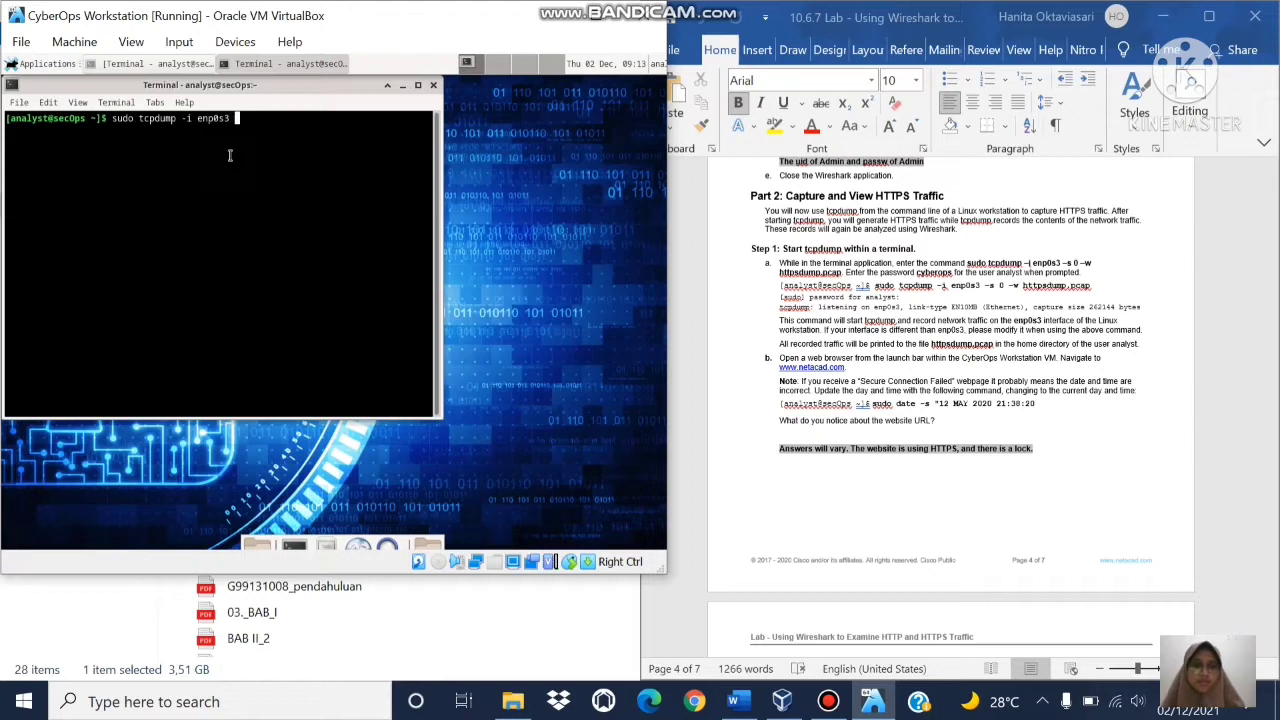
pyautogui.write(' -s 0 ')
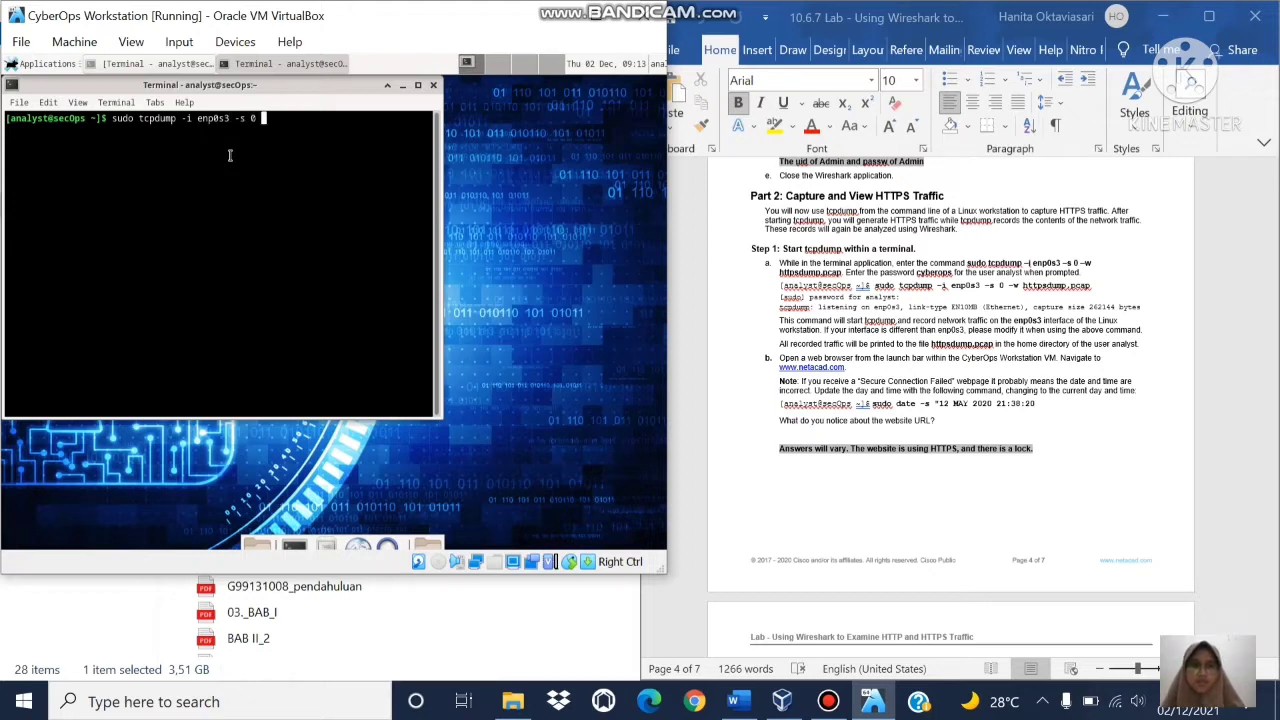
pyautogui.write('-w ')
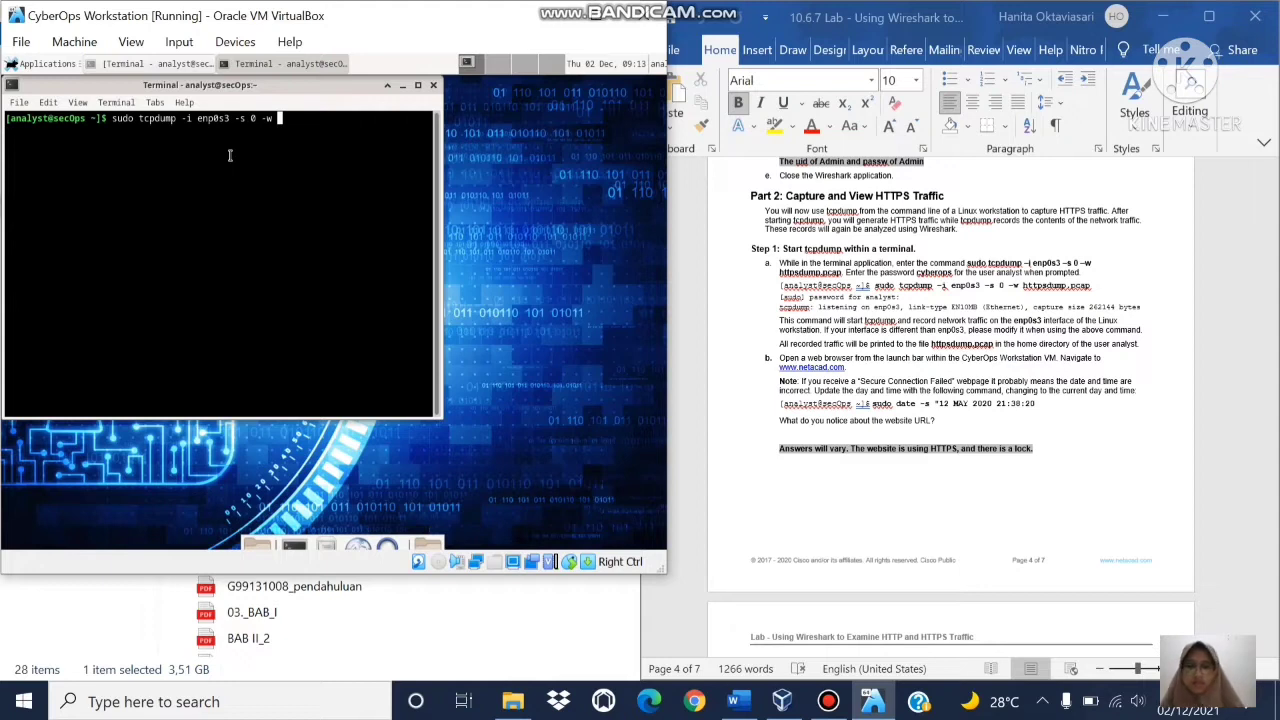
pyautogui.write('httpsd')
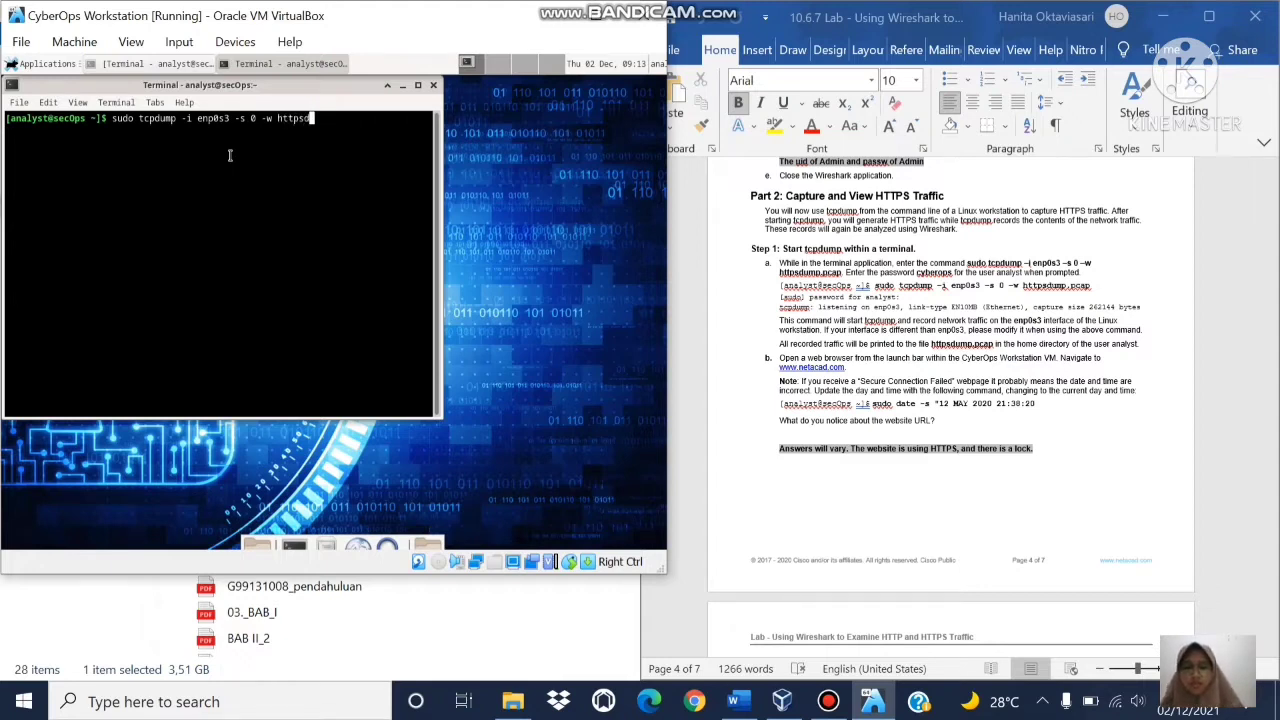
pyautogui.write('ump')
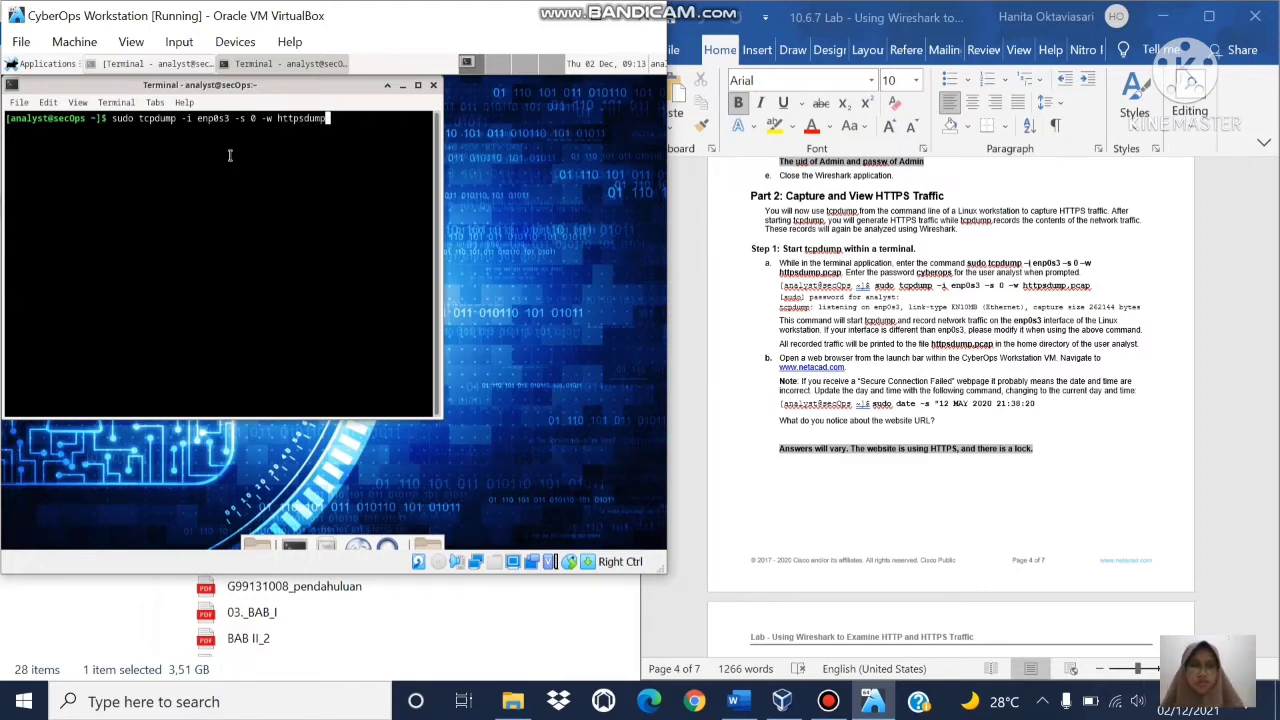
pyautogui.write('.pcap')
pyautogui.press('Return')
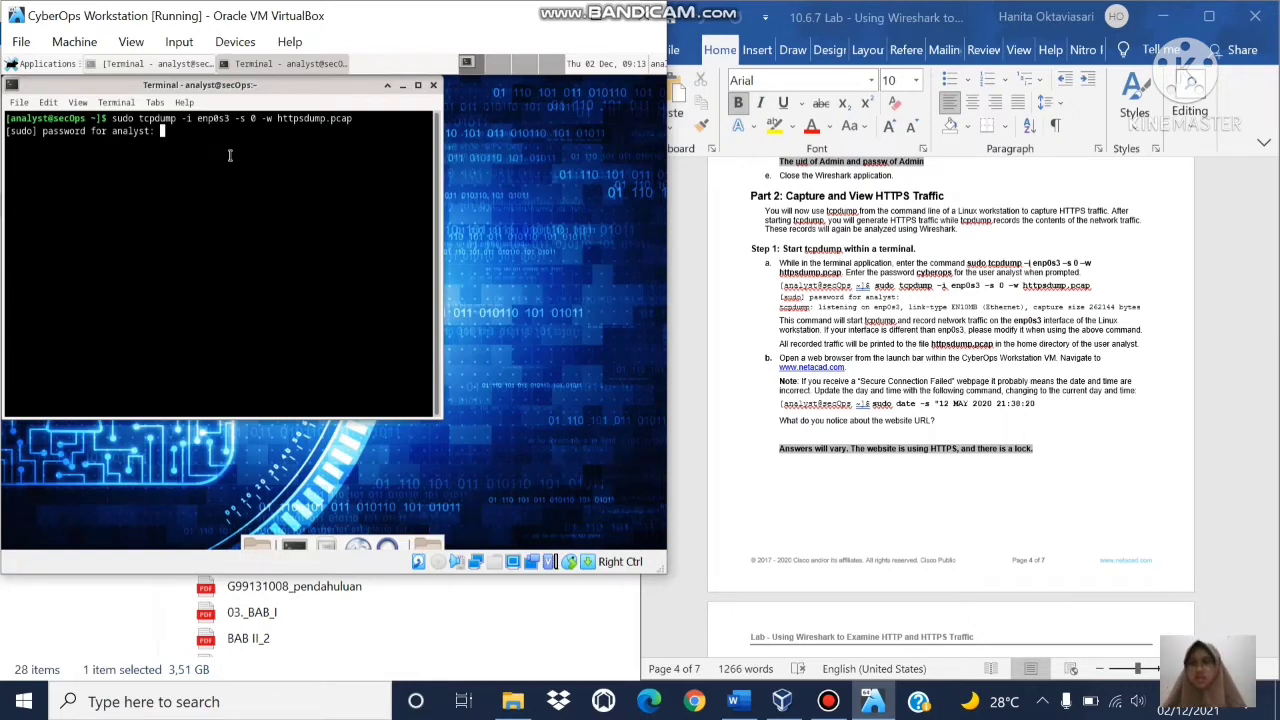
pyautogui.press('Return')
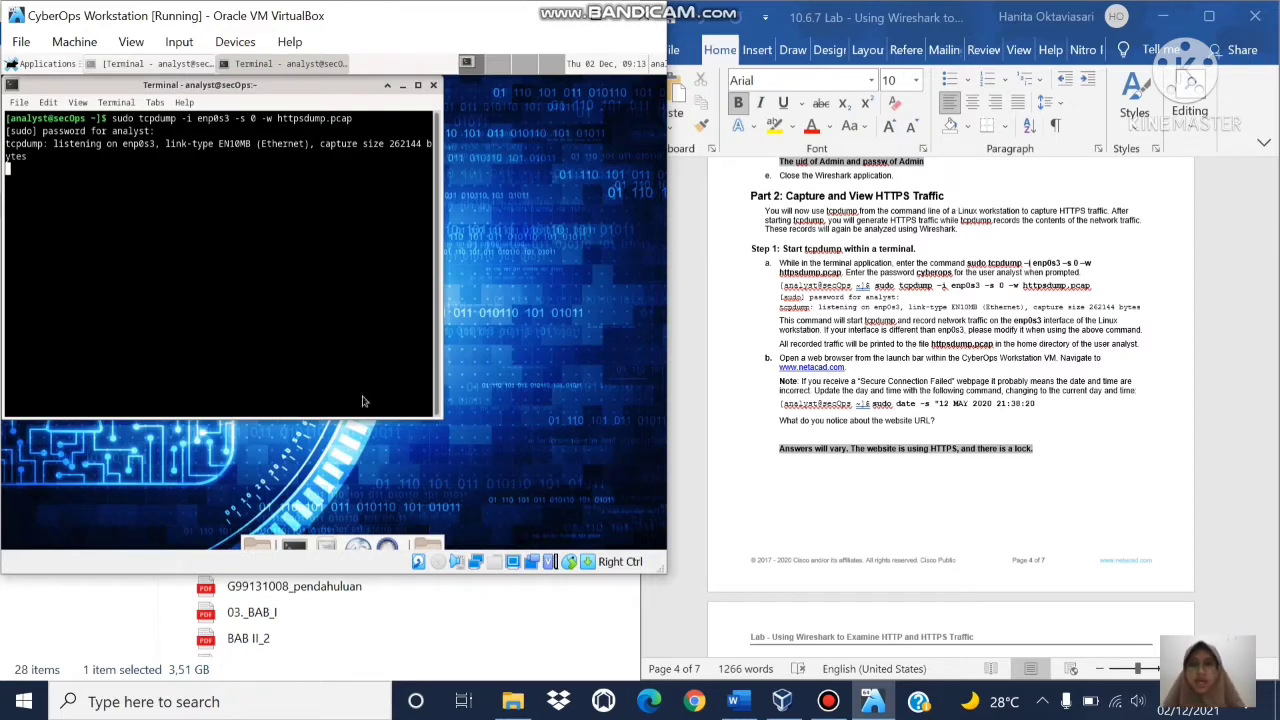
pyautogui.click(360, 546)
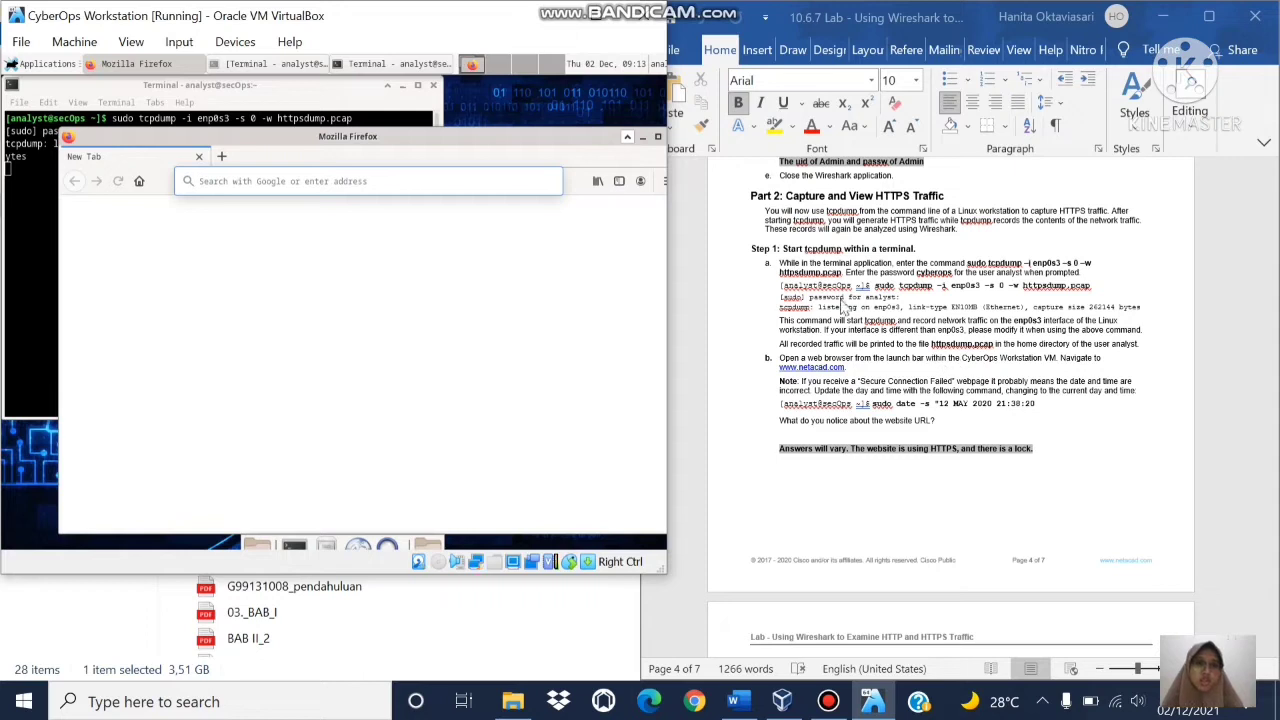
pyautogui.click(426, 182)
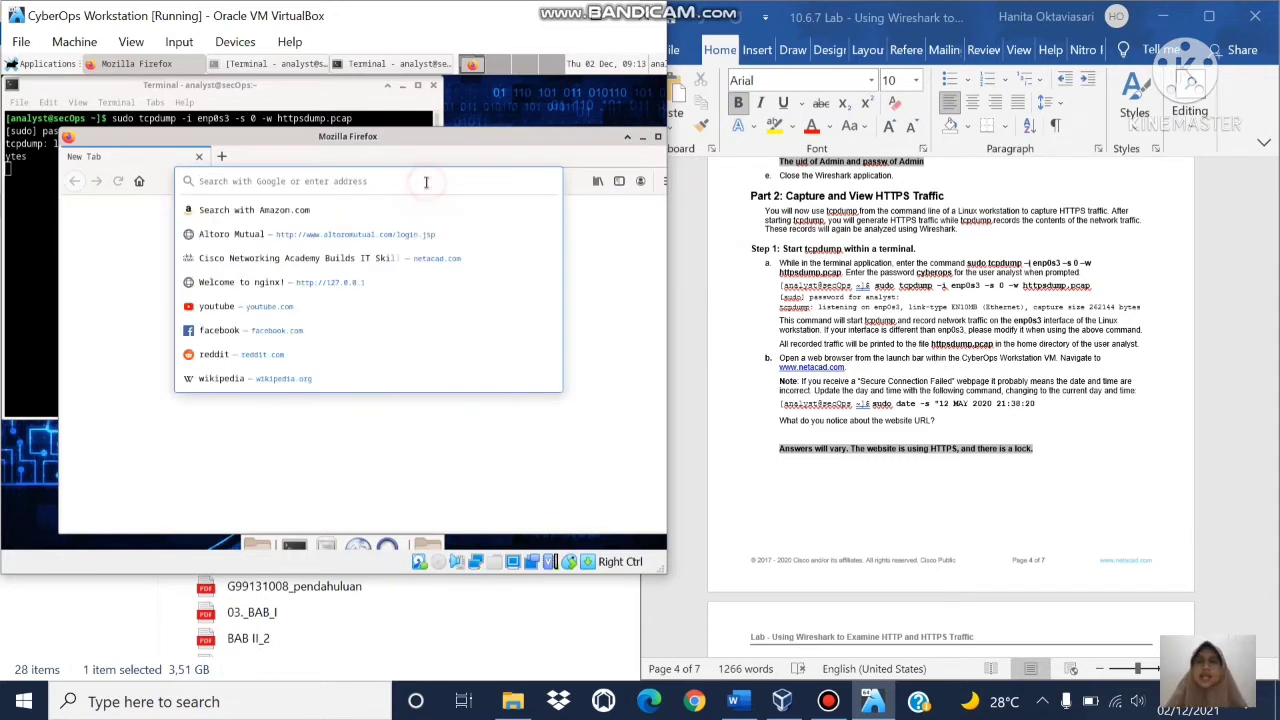
pyautogui.write('wwww')
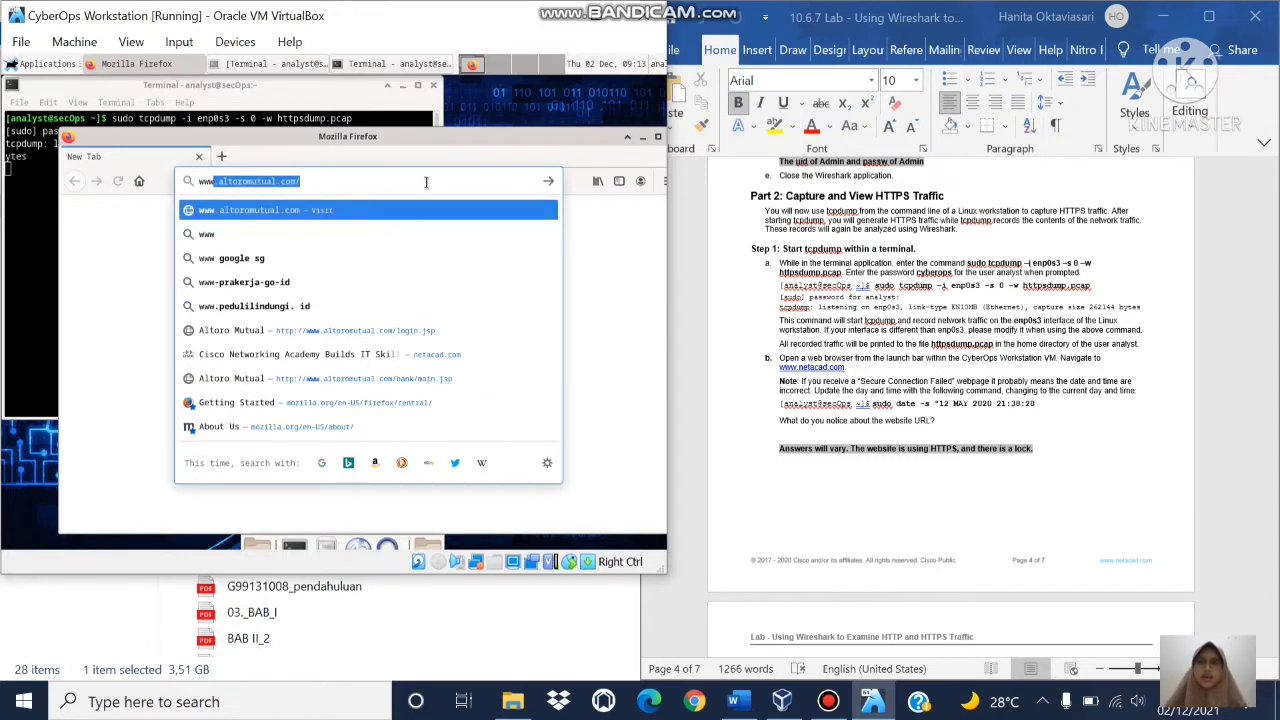
pyautogui.press('BackSpace')
pyautogui.write('.')
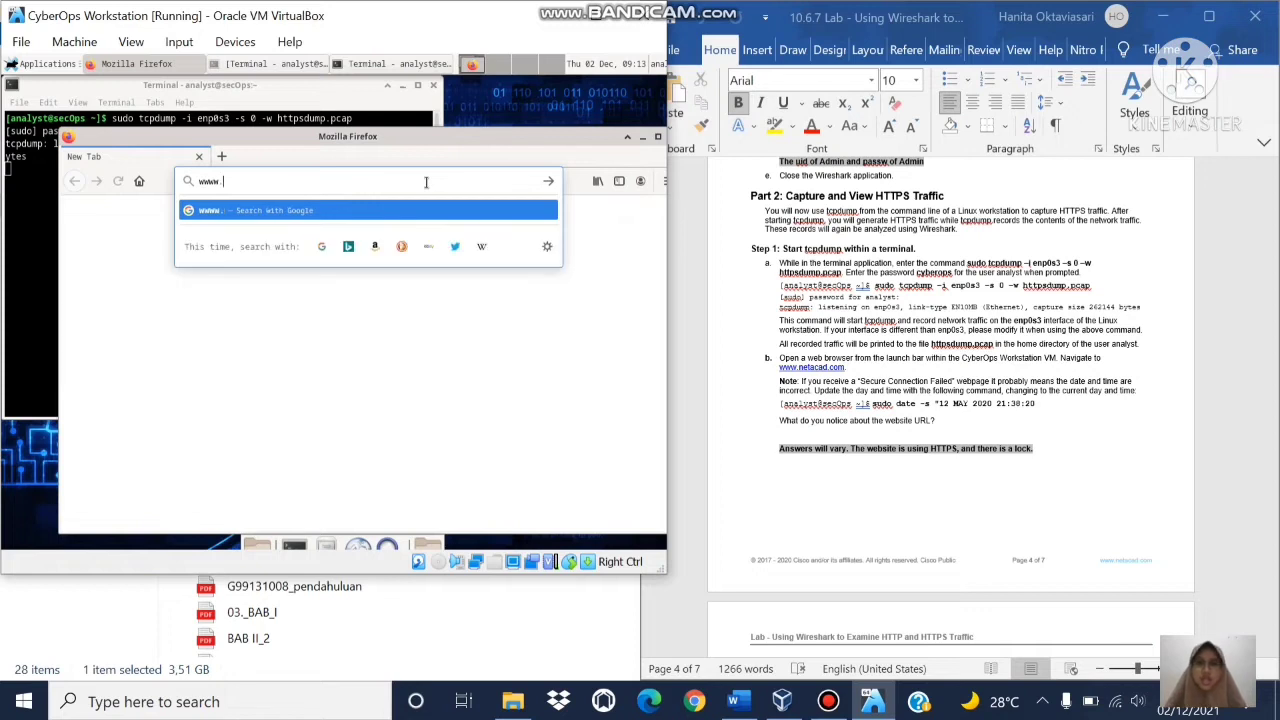
pyautogui.write('neta')
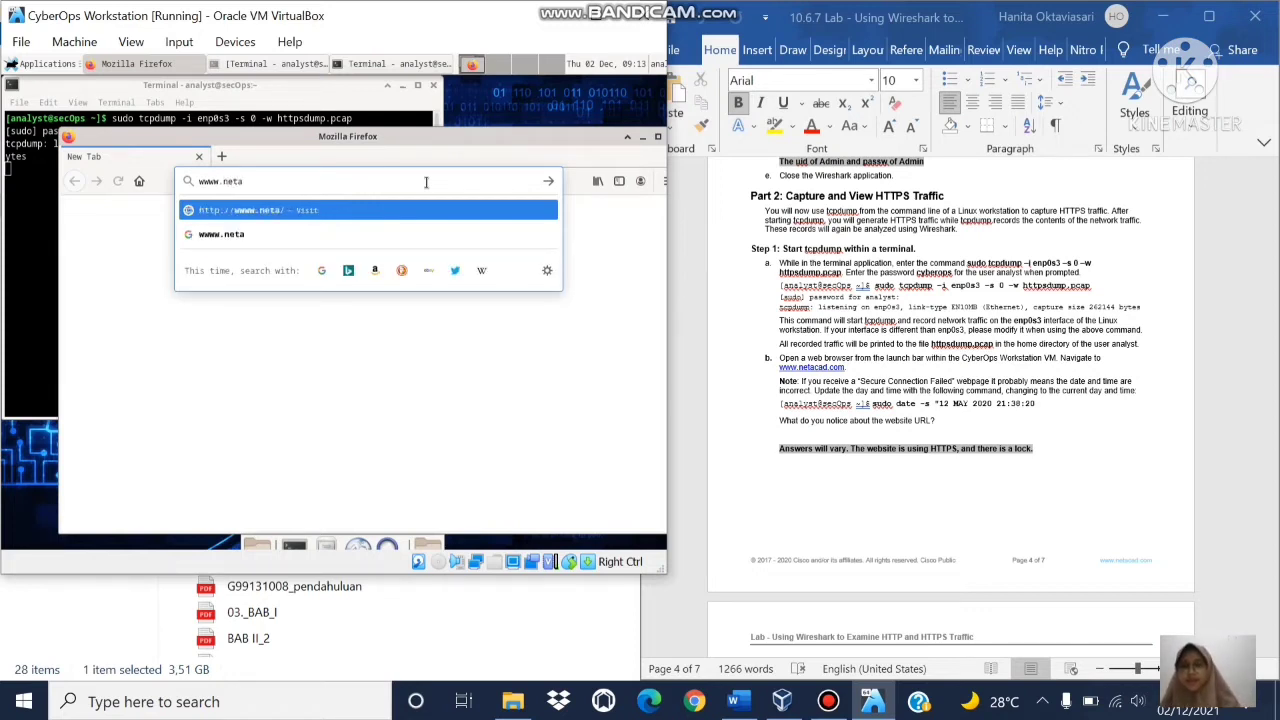
pyautogui.write('cad.com')
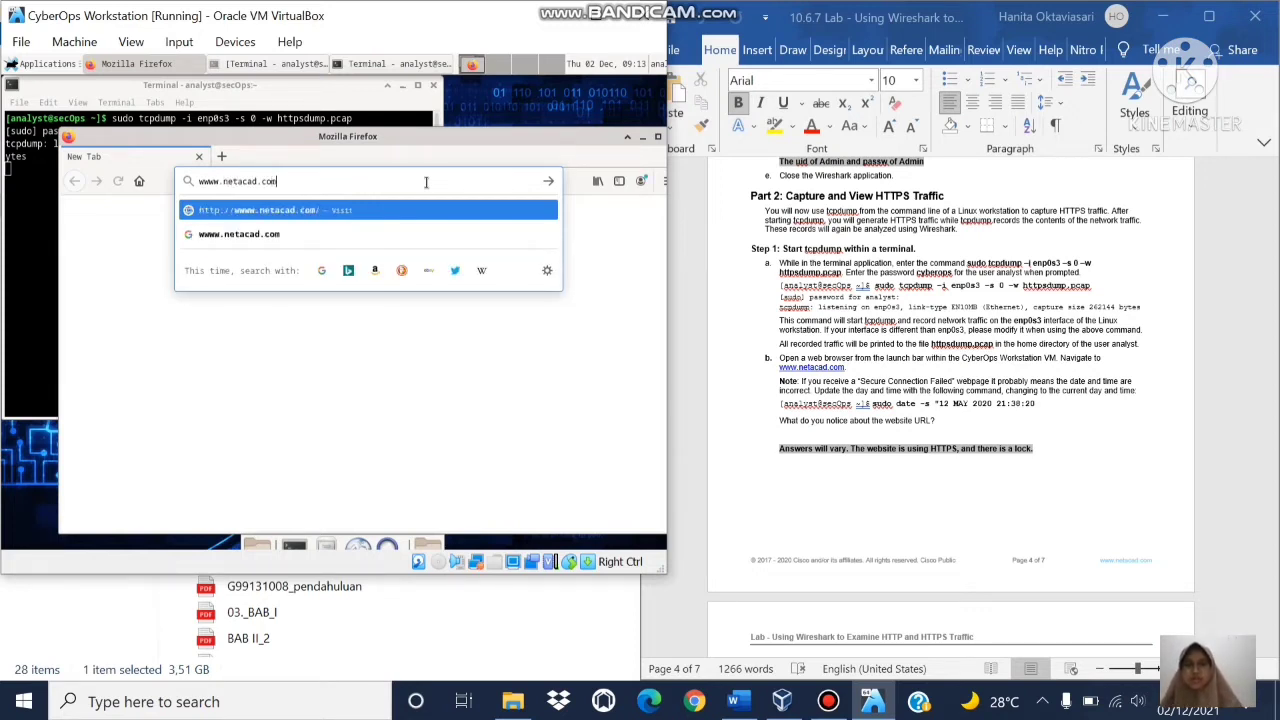
pyautogui.press('Return')
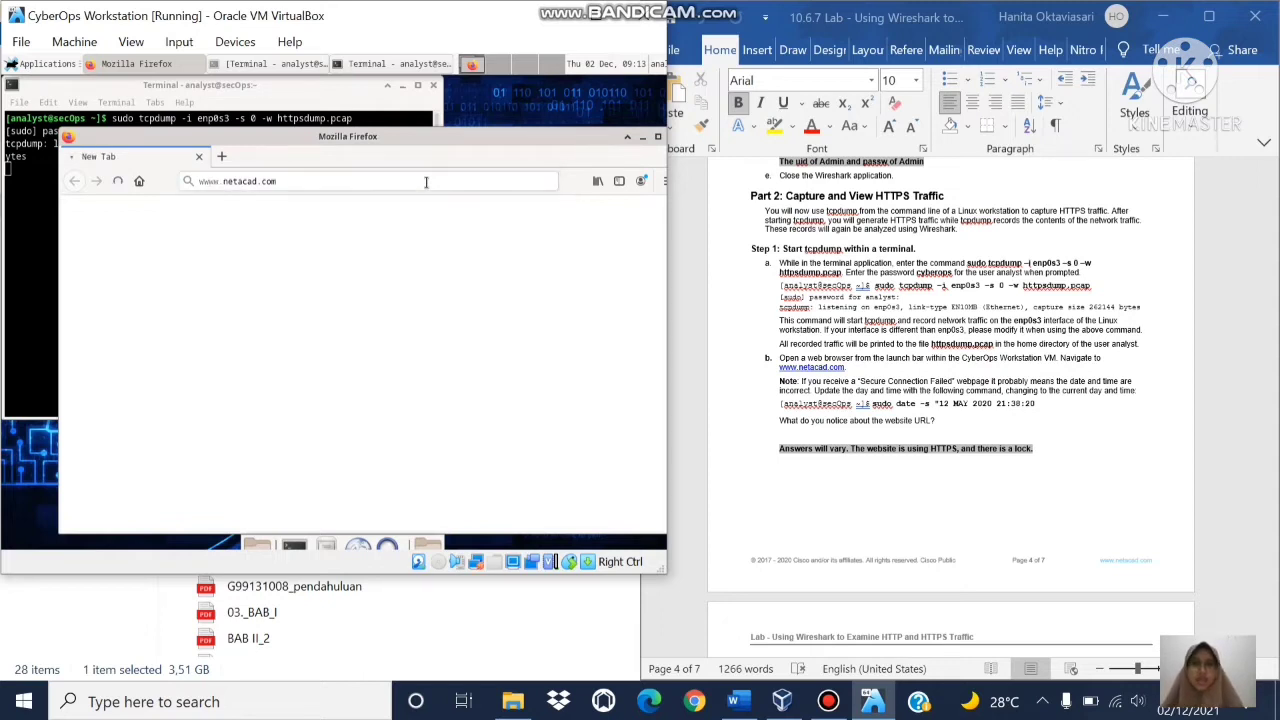
pyautogui.click(1110, 425)
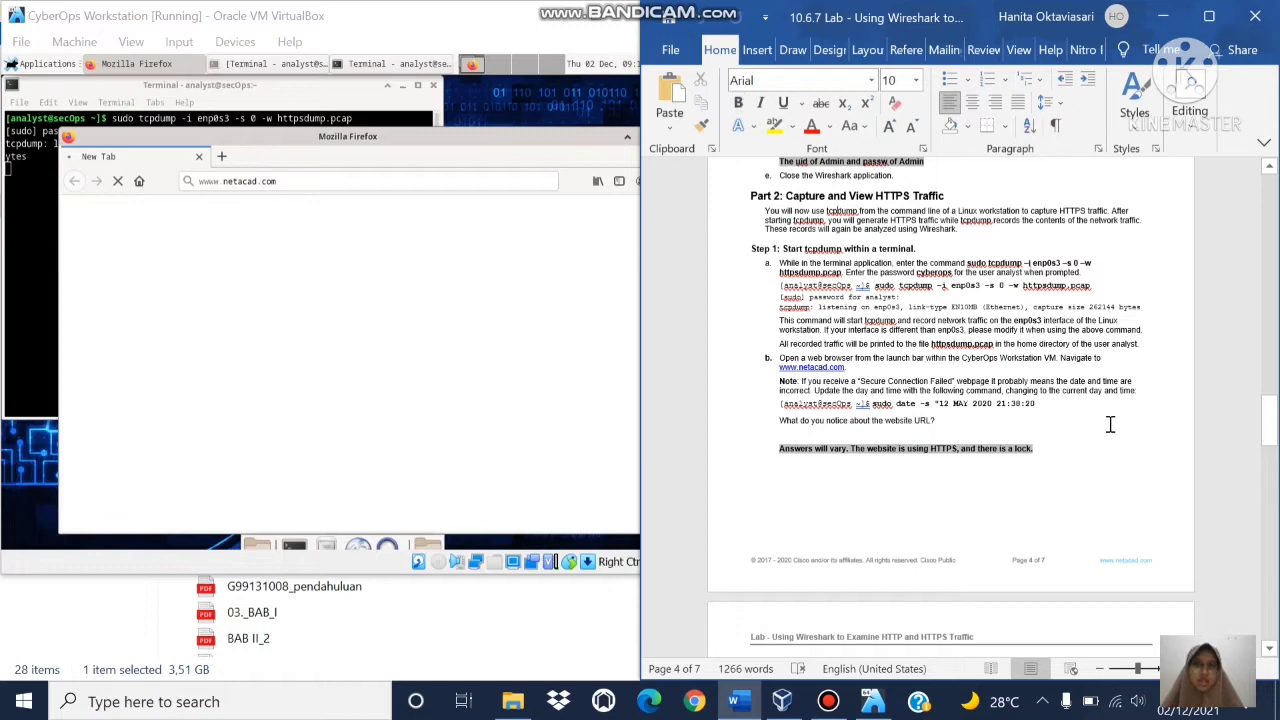
pyautogui.press('Down')
pyautogui.press('Down')
pyautogui.press('Down')
pyautogui.press('Down')
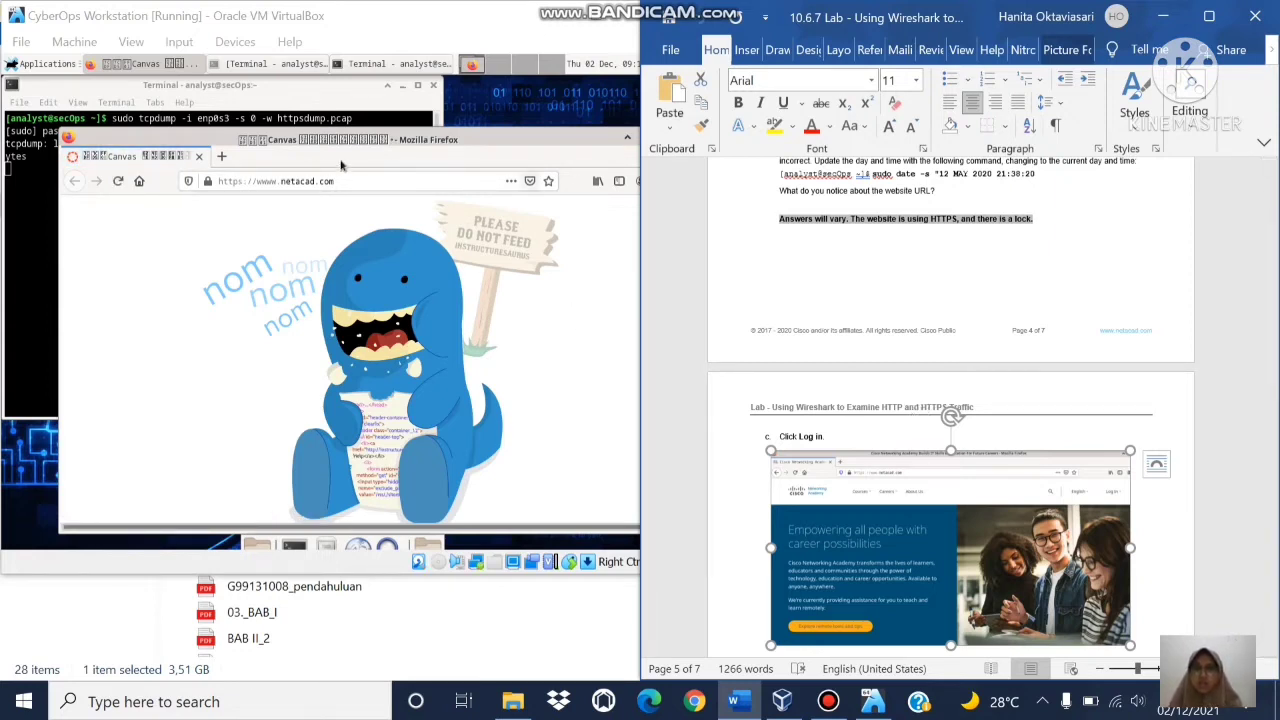
pyautogui.click(118, 181)
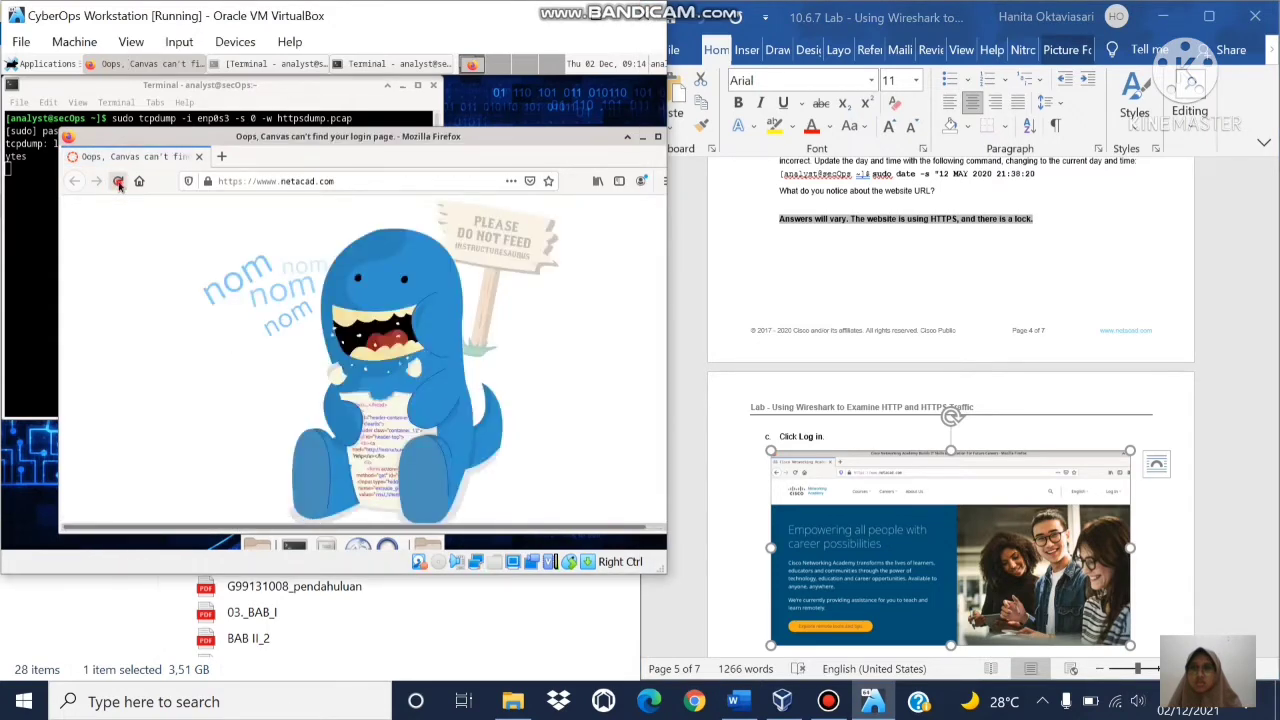
pyautogui.click(118, 181)
pyautogui.click(357, 181)
pyautogui.write('n')
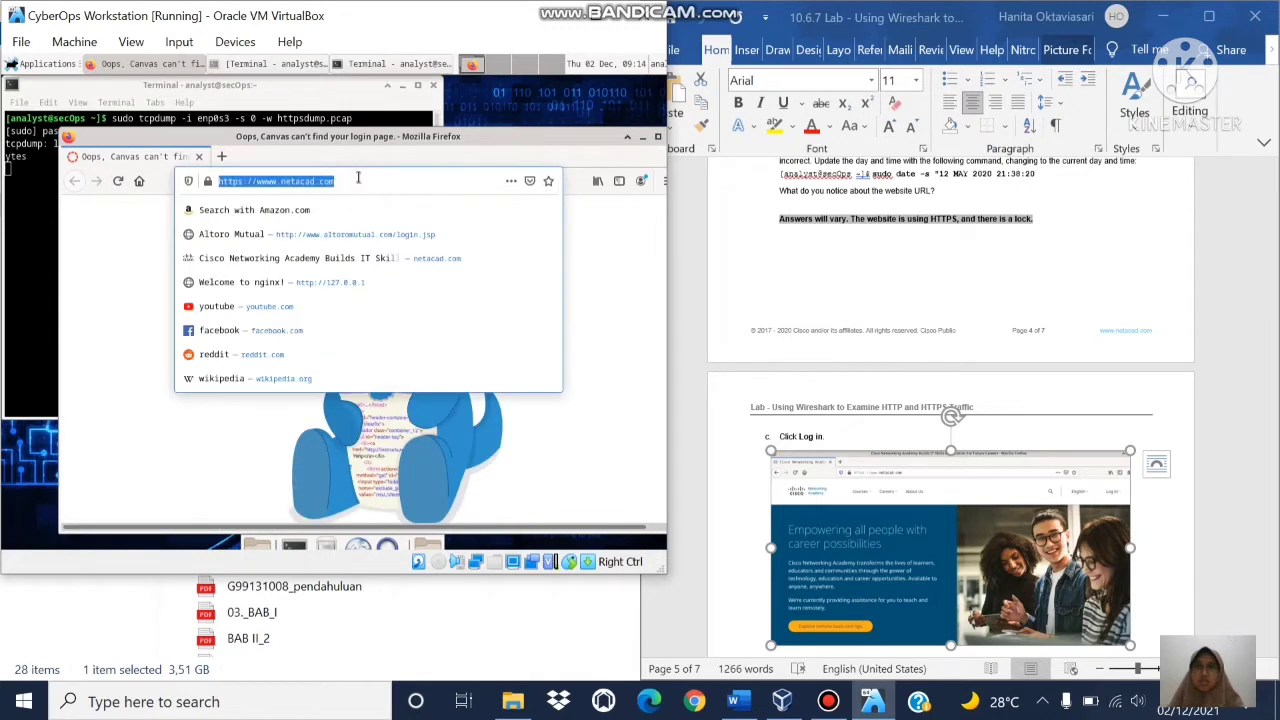
pyautogui.write('etacad.com/')
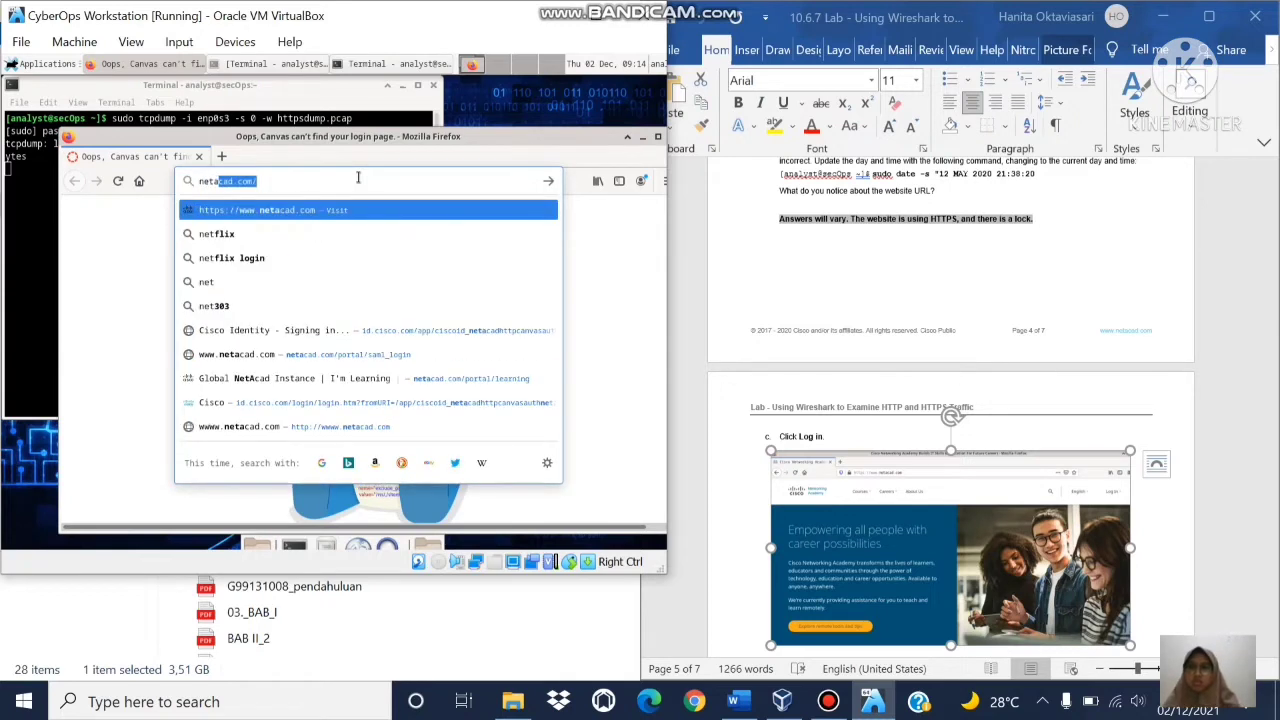
pyautogui.press('Return')
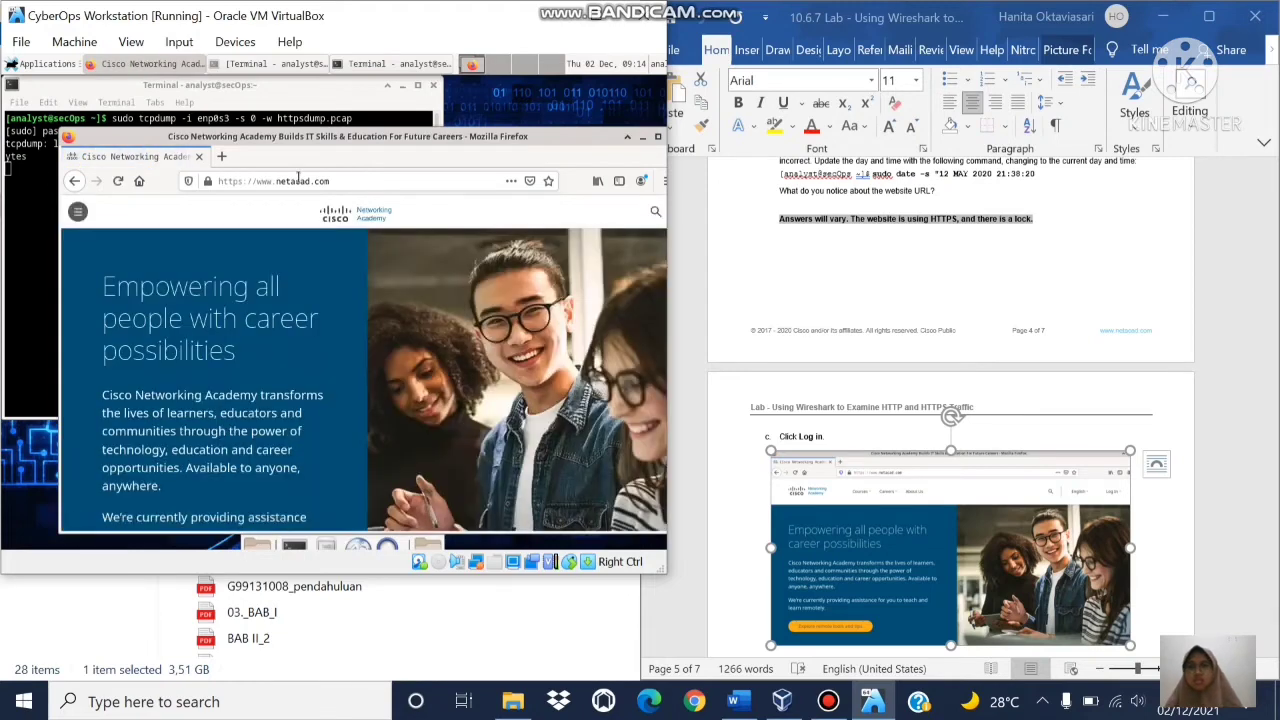
# Step: Follow Log In from the NetAcad side menu to the id.cisco.com login page
pyautogui.click(78, 213)
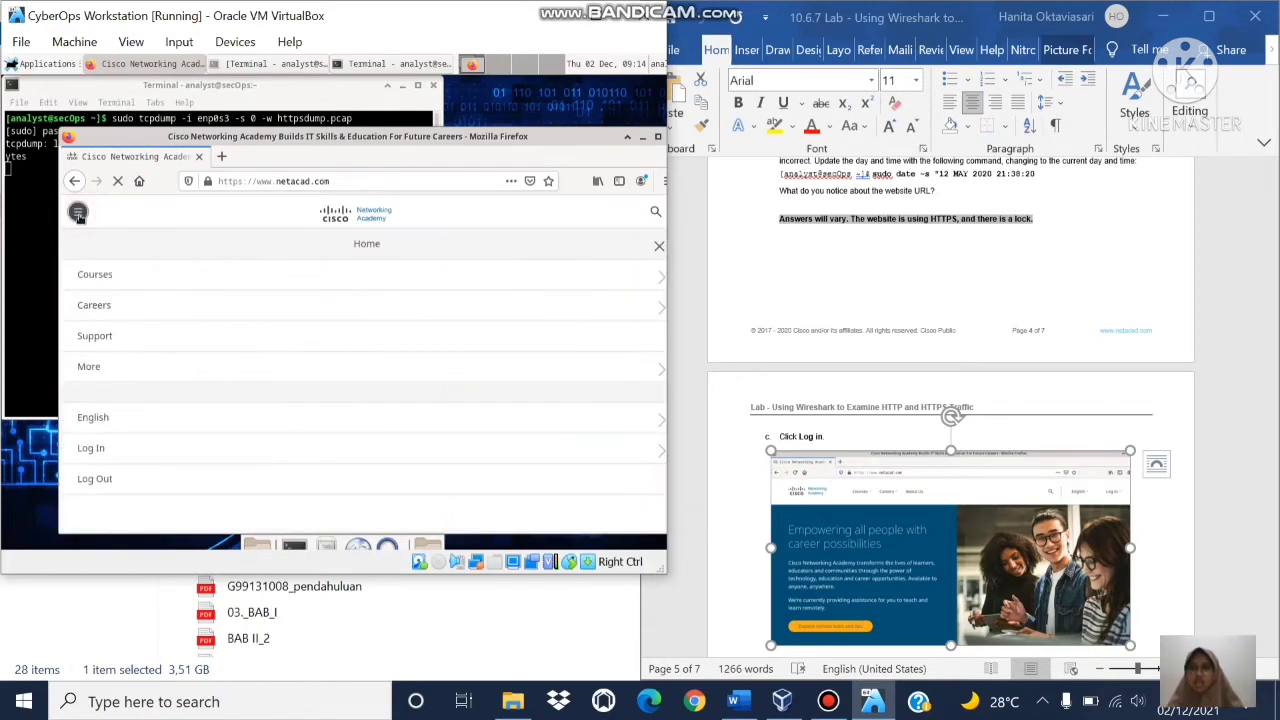
pyautogui.click(99, 455)
pyautogui.click(99, 275)
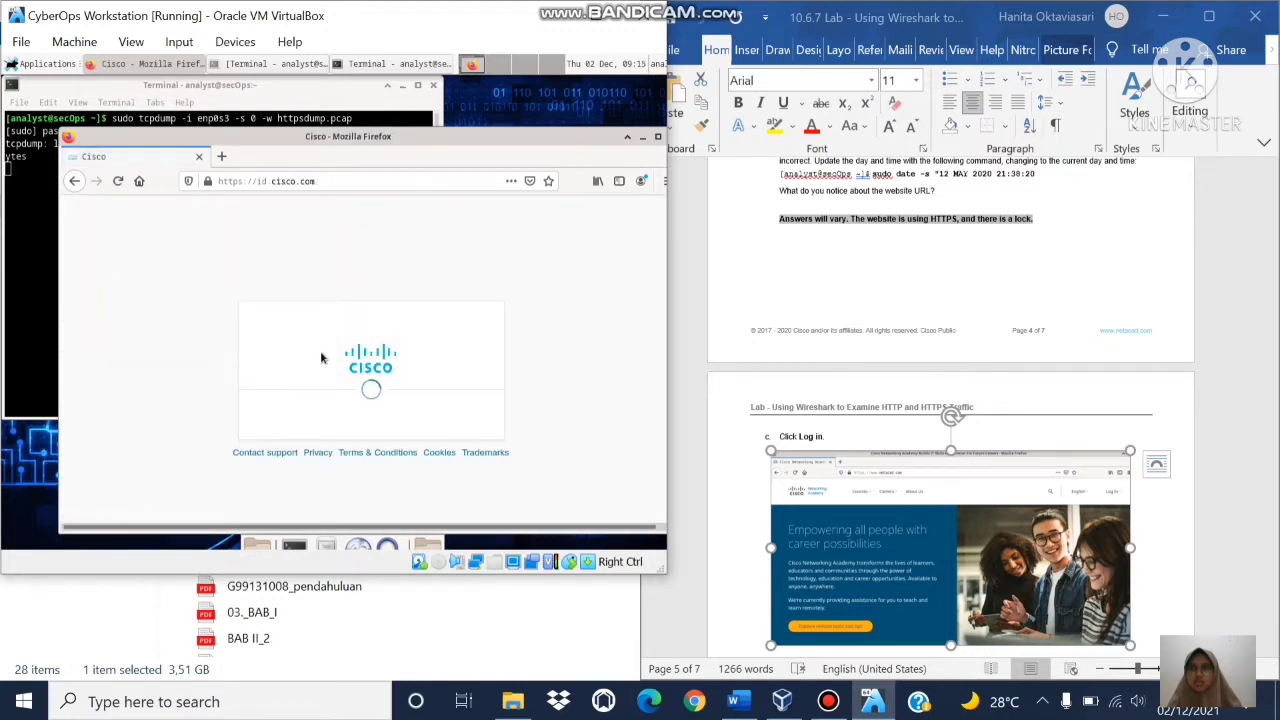
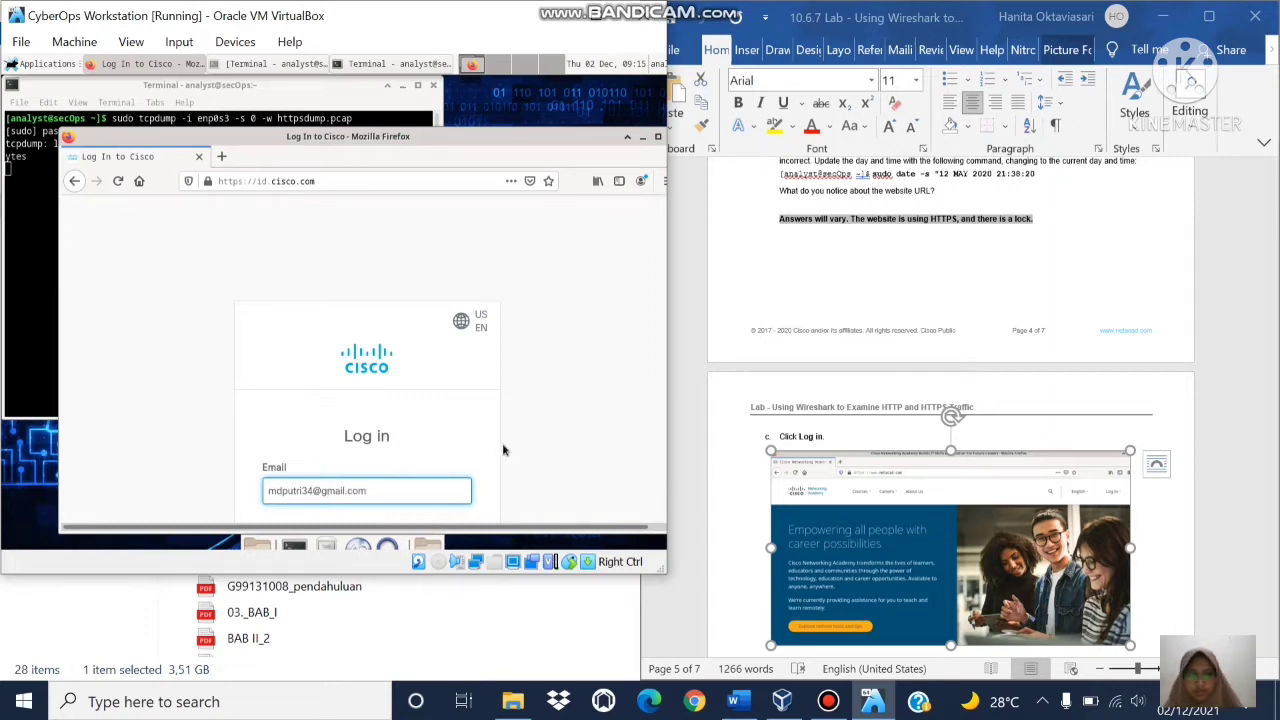
# Step: Sign in with the account's e-mail address and password
pyautogui.press('Return')
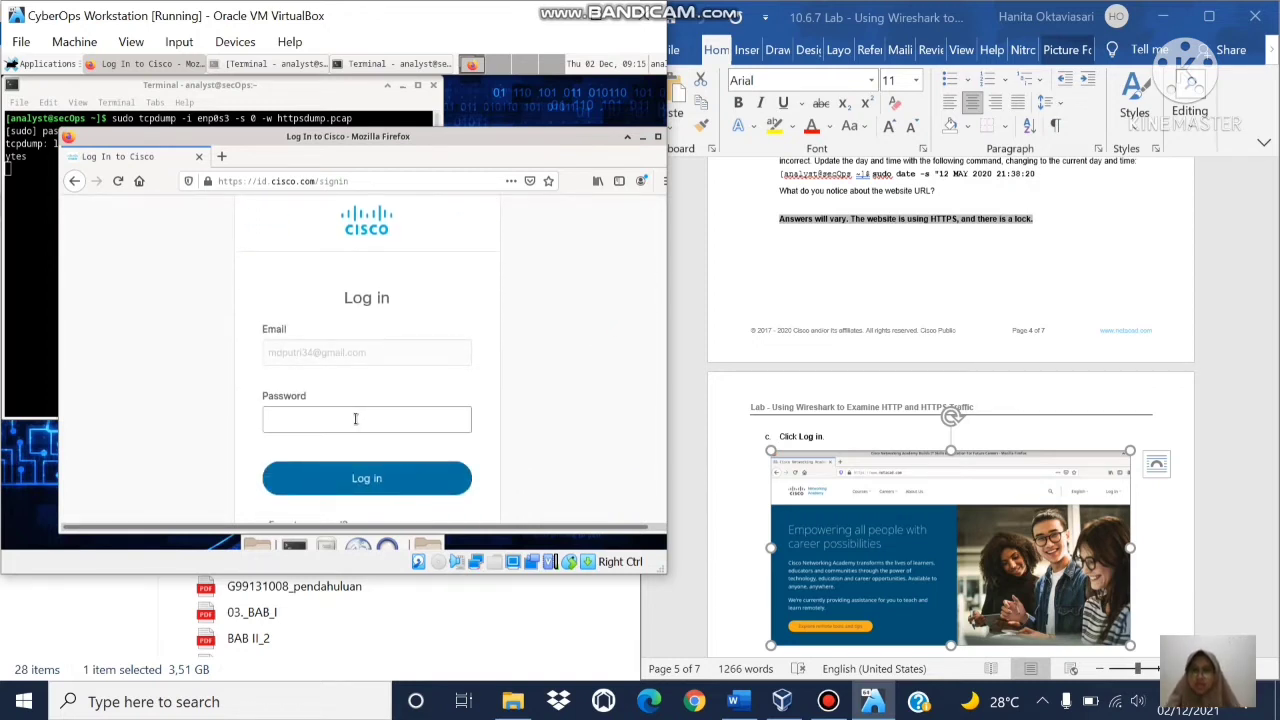
pyautogui.click(355, 419)
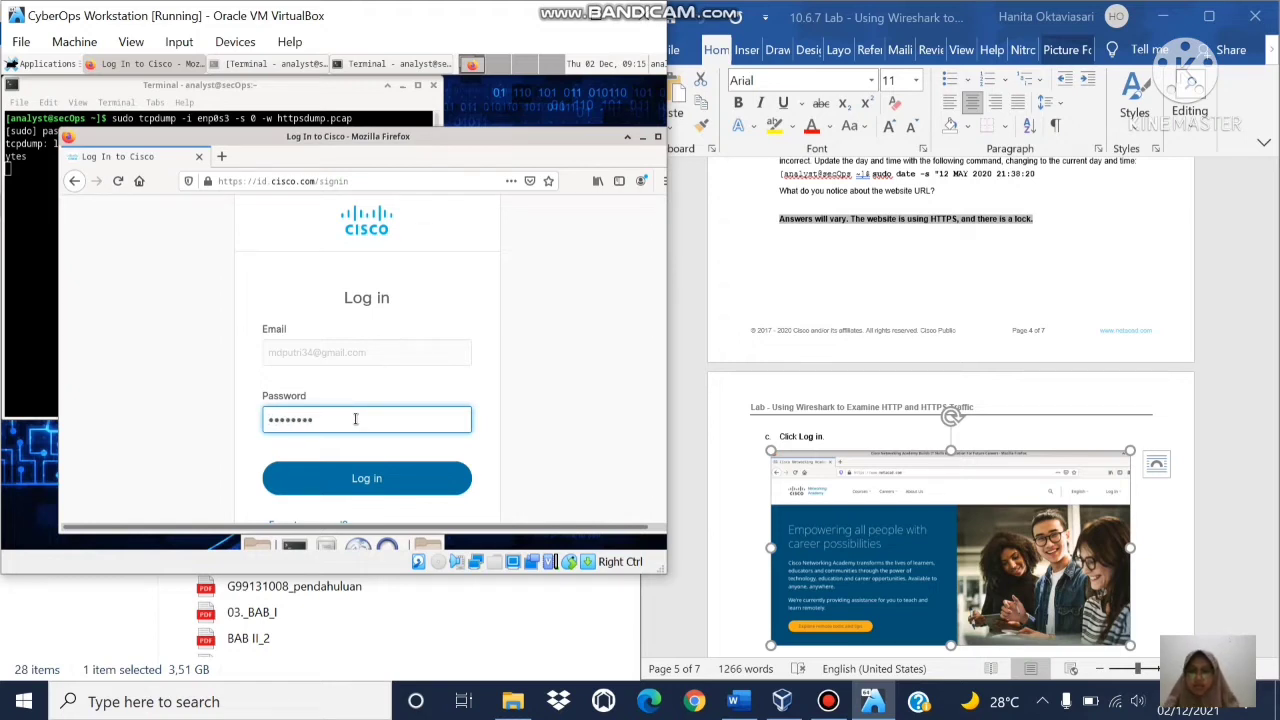
pyautogui.click(343, 478)
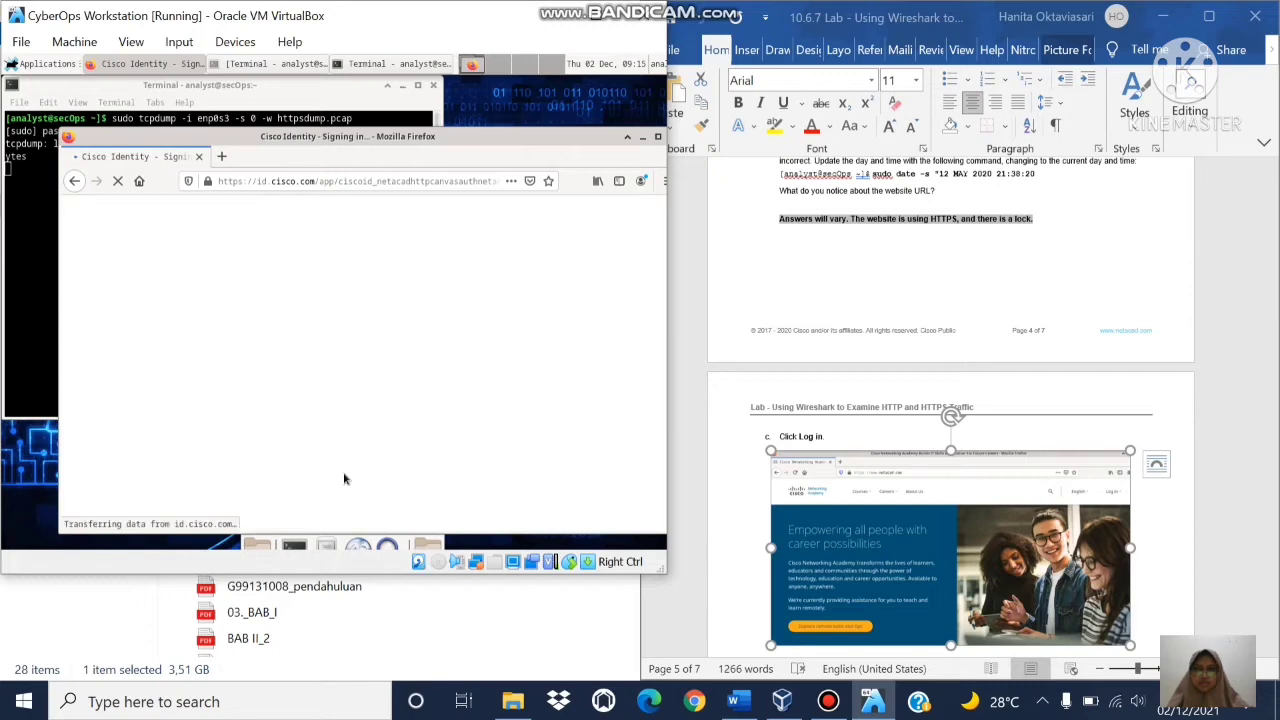
# Step: Check the lab instructions and move the browser window fully inside the VM screen
pyautogui.click(1160, 386)
pyautogui.scroll(-5, 1160, 386)
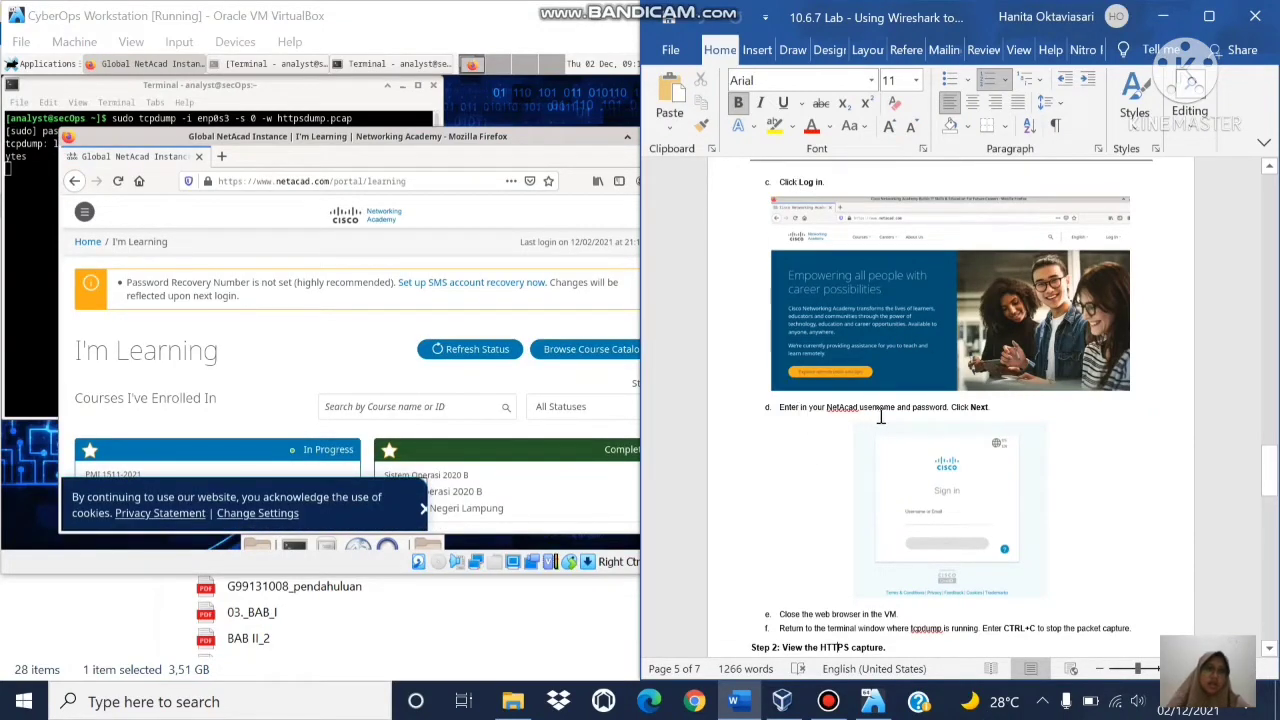
pyautogui.click(920, 410)
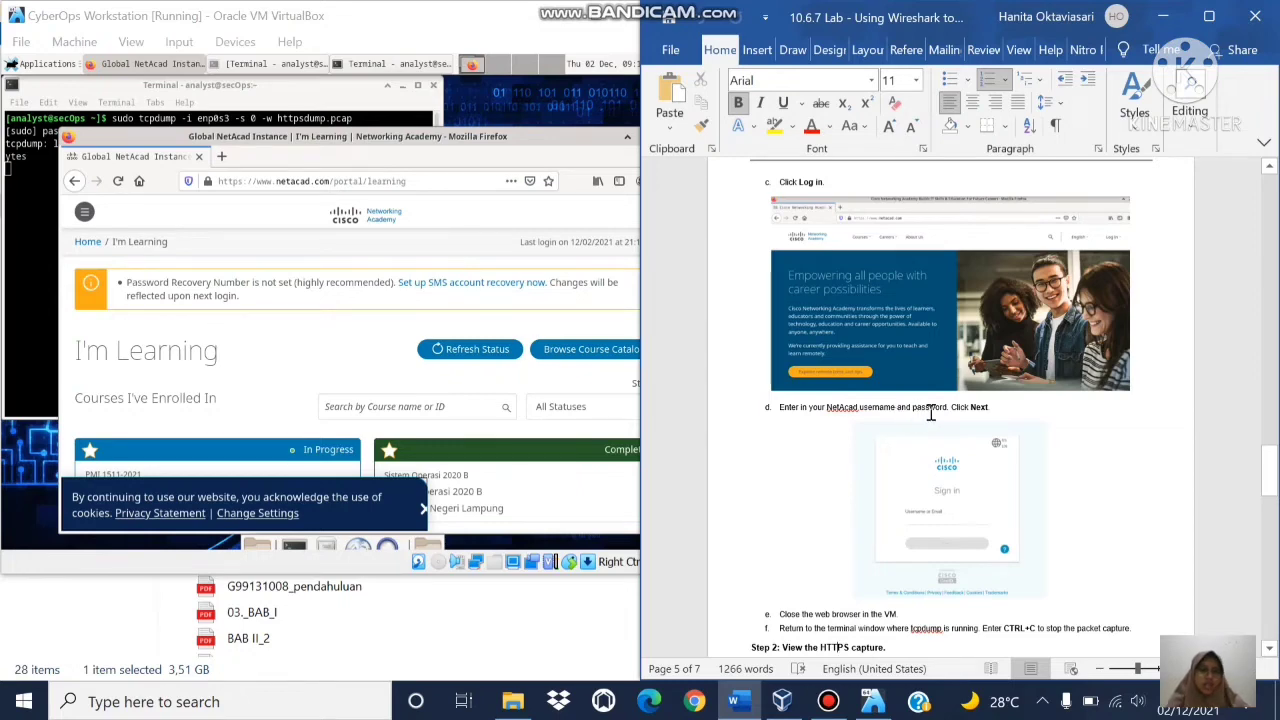
pyautogui.scroll(-3, 925, 415)
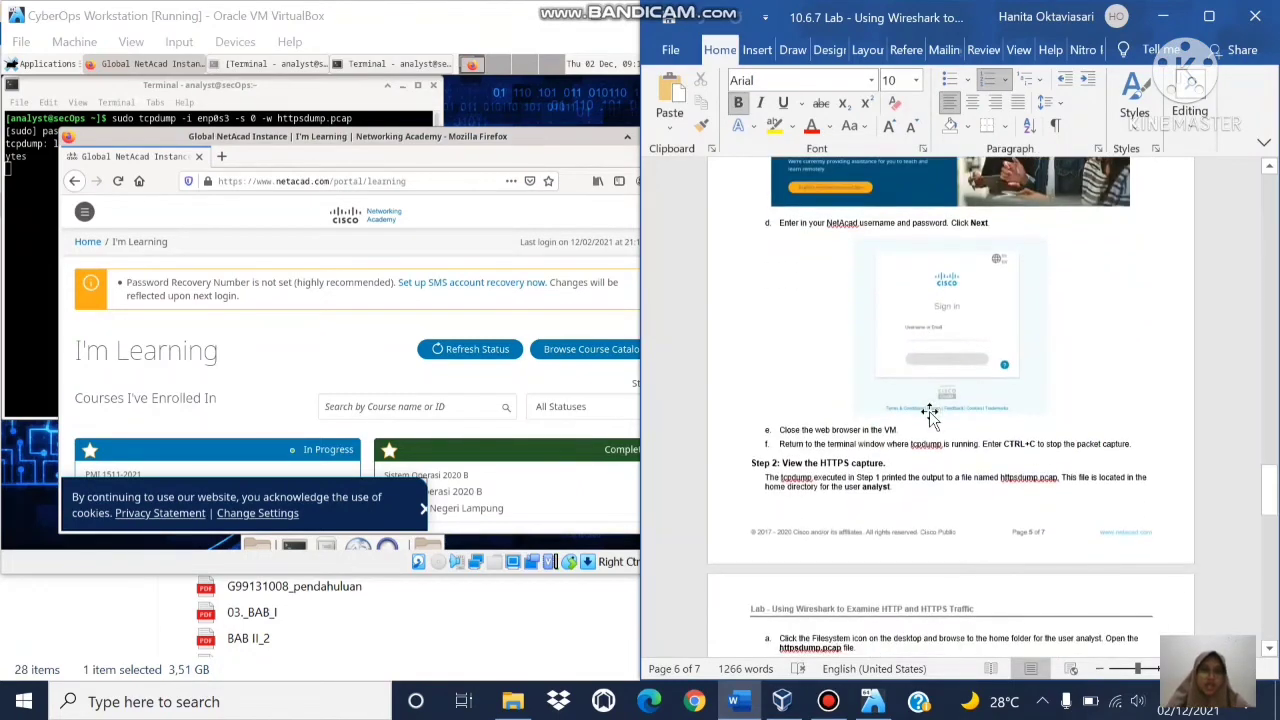
pyautogui.moveTo(563, 140); pyautogui.dragTo(457, 132)
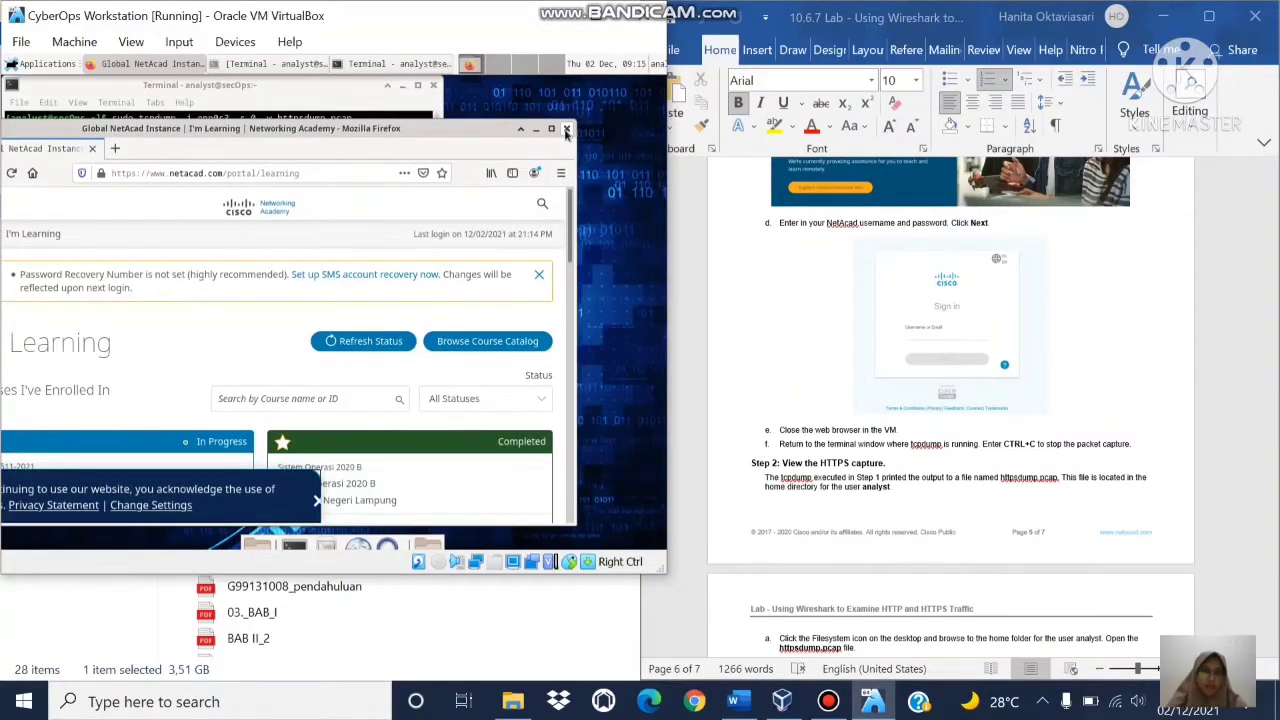
# Step: Close Firefox, stop tcpdump with Ctrl+C at 8557 packets, and minimize the terminal
pyautogui.click(566, 131)
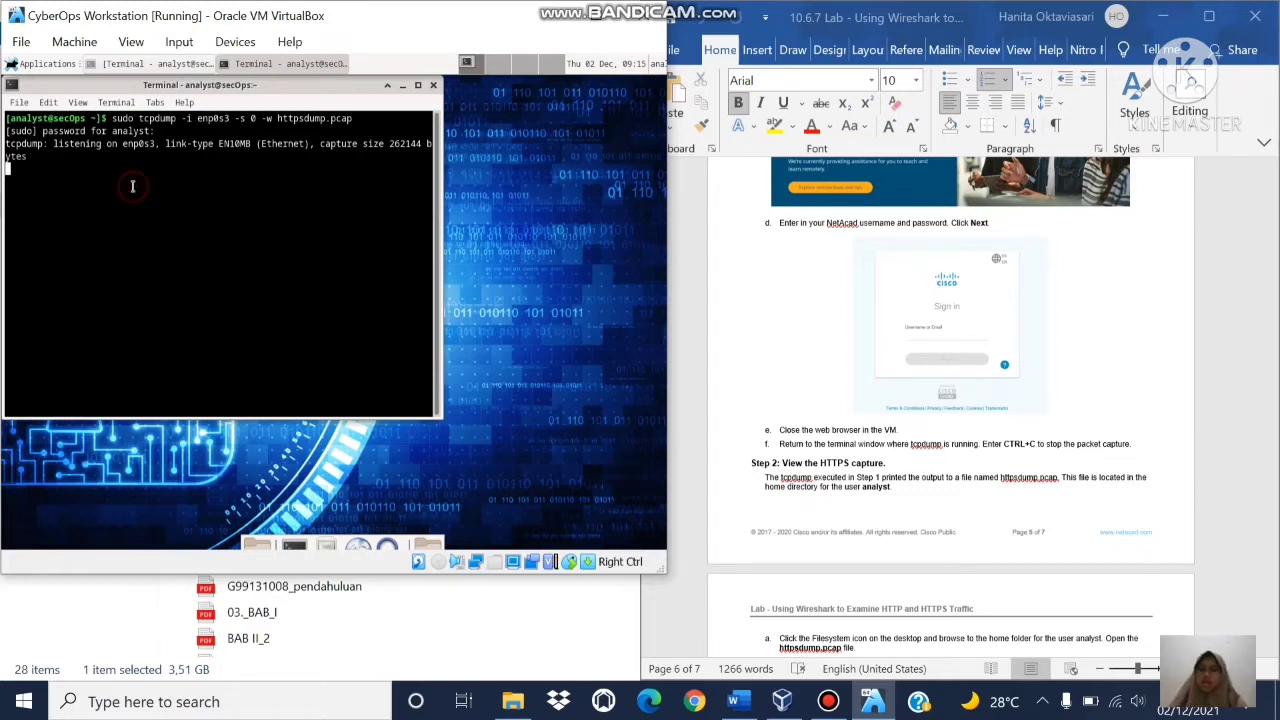
pyautogui.hotkey('ctrl', 'c')
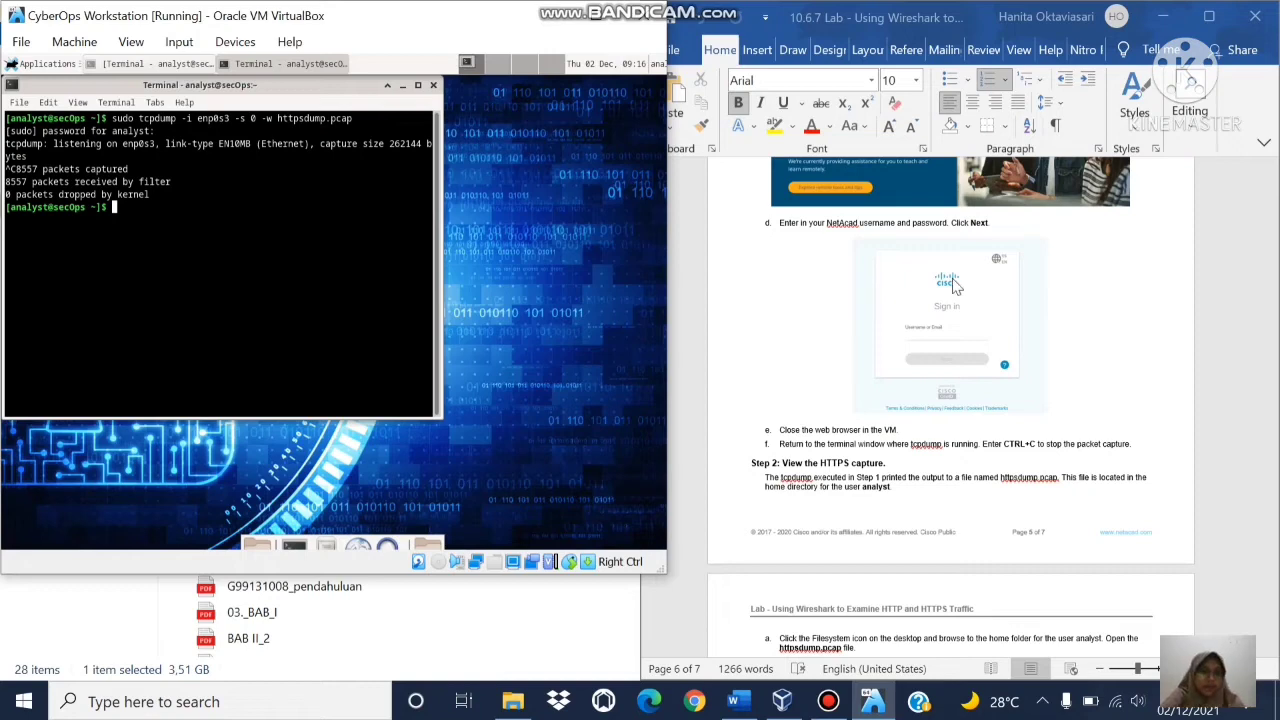
pyautogui.click(862, 490)
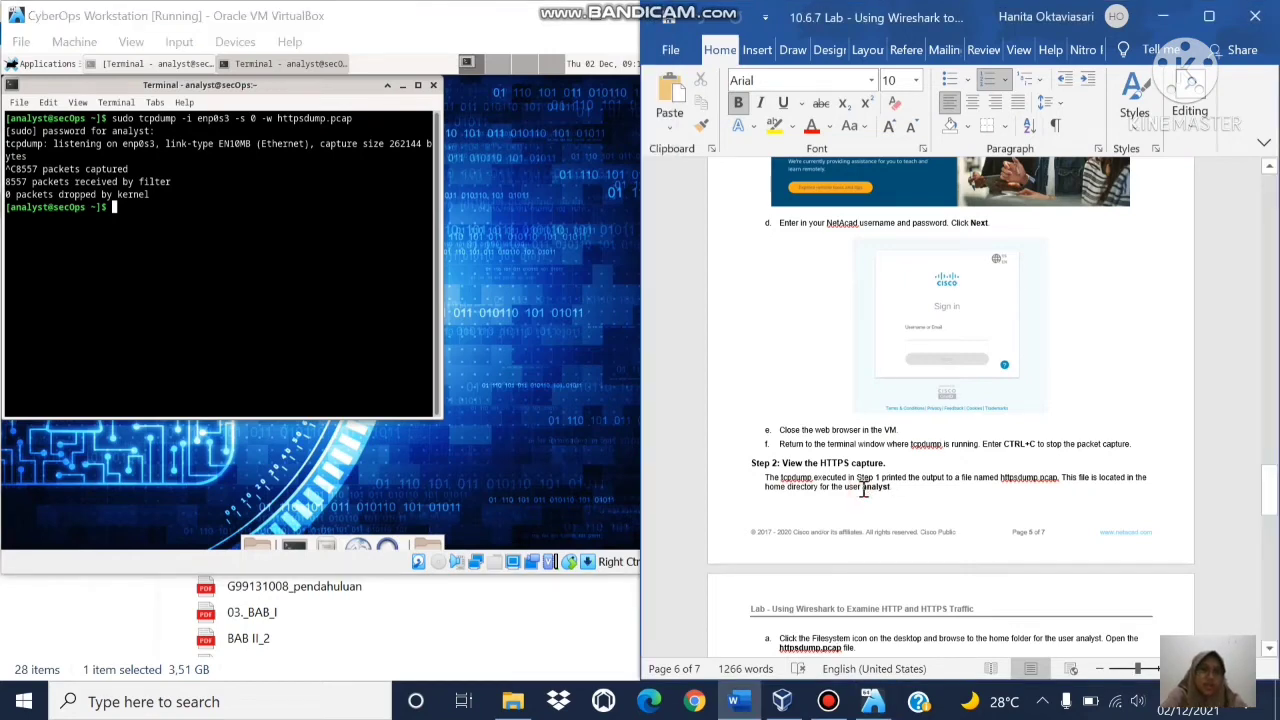
pyautogui.scroll(-3, 862, 490)
pyautogui.click(866, 497)
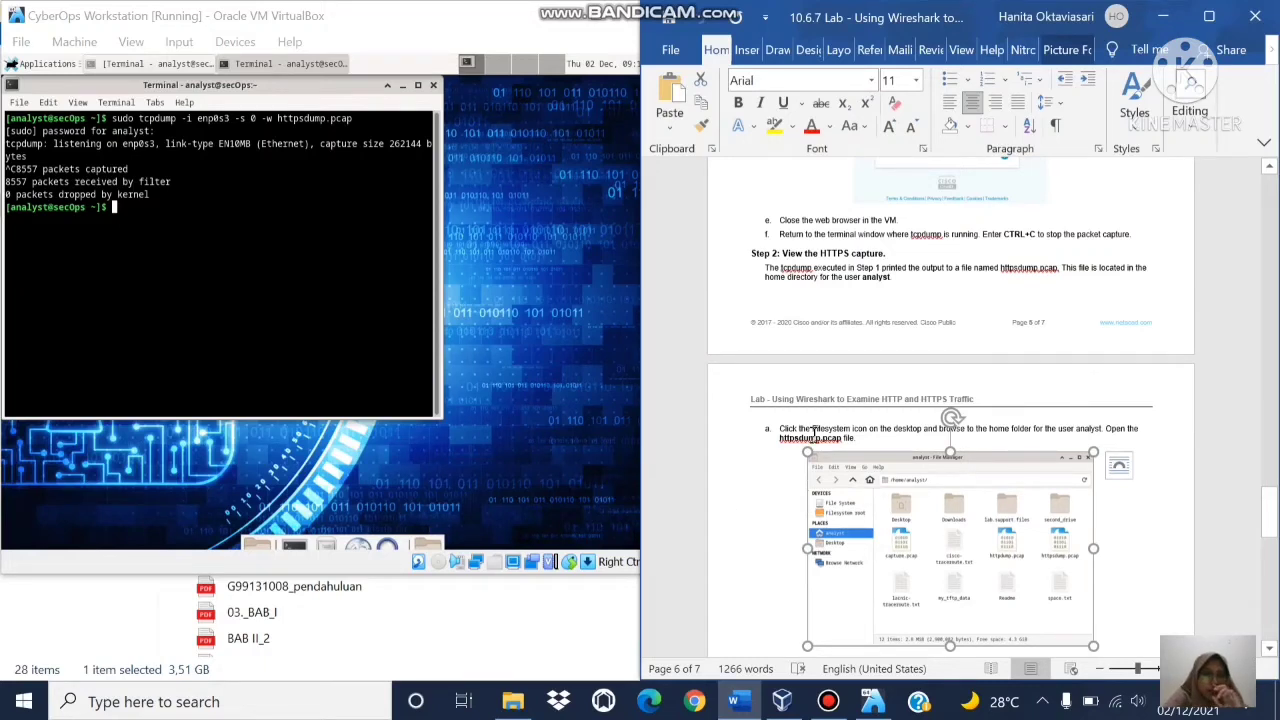
pyautogui.click(775, 493)
pyautogui.scroll(-1, 778, 494)
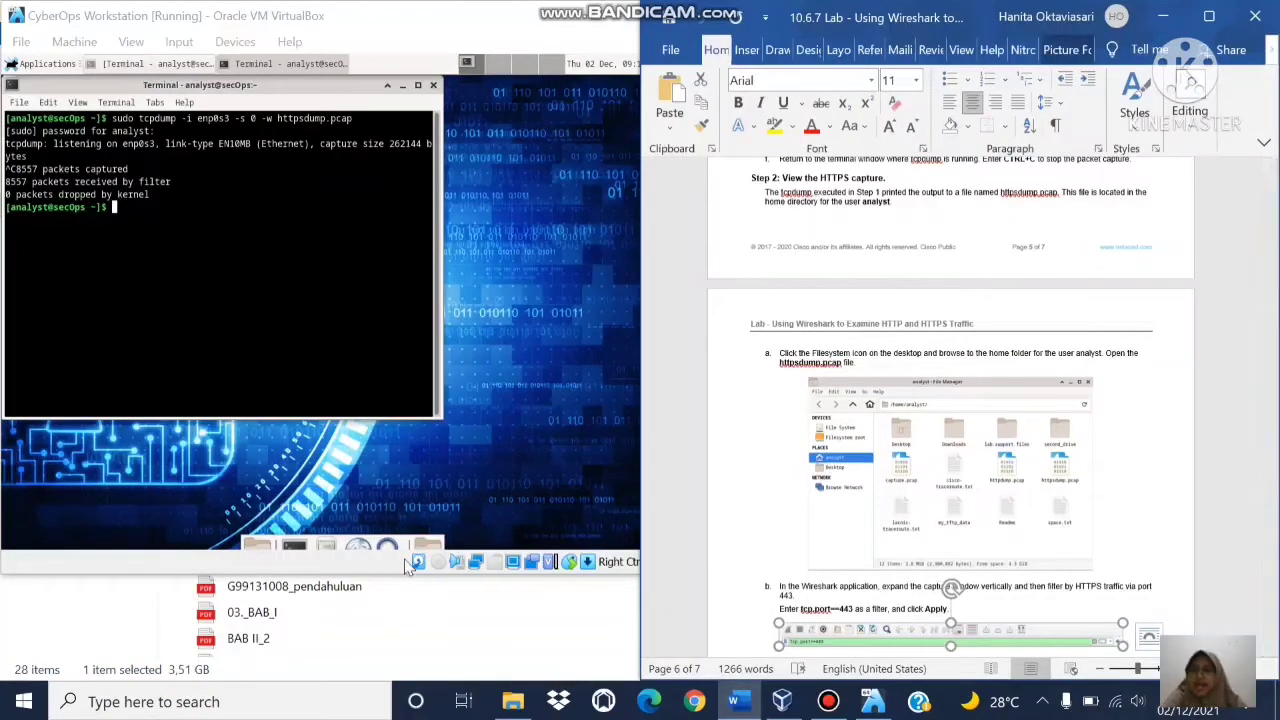
pyautogui.click(388, 85)
# Step: From the File Manager, open httpsdump.pcap in /home/analyst with Wireshark
pyautogui.click(43, 64)
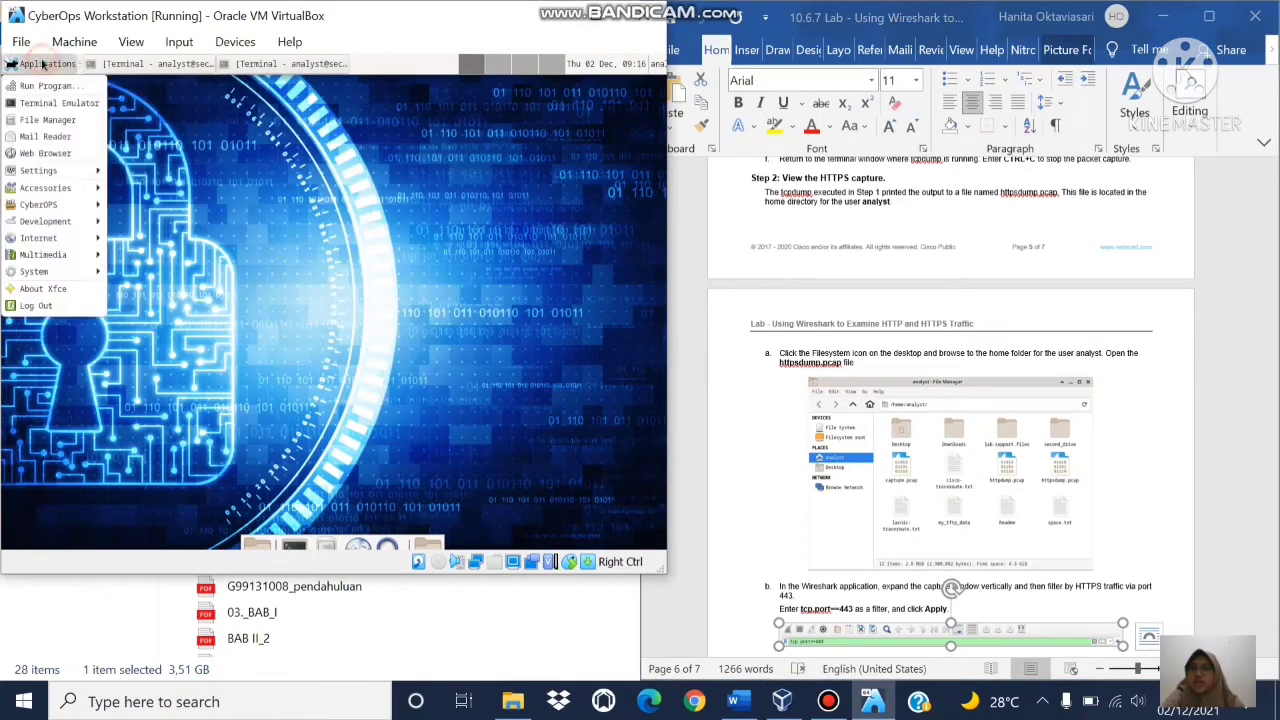
pyautogui.click(43, 120)
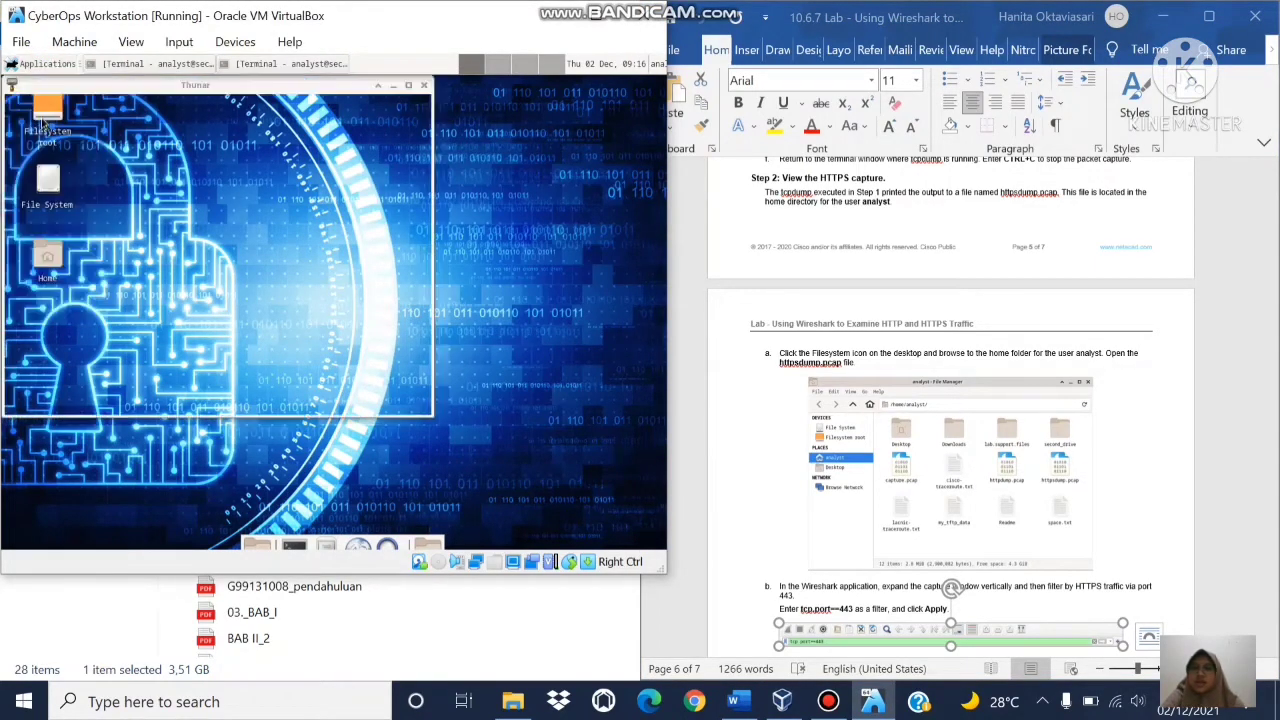
pyautogui.click(343, 245)
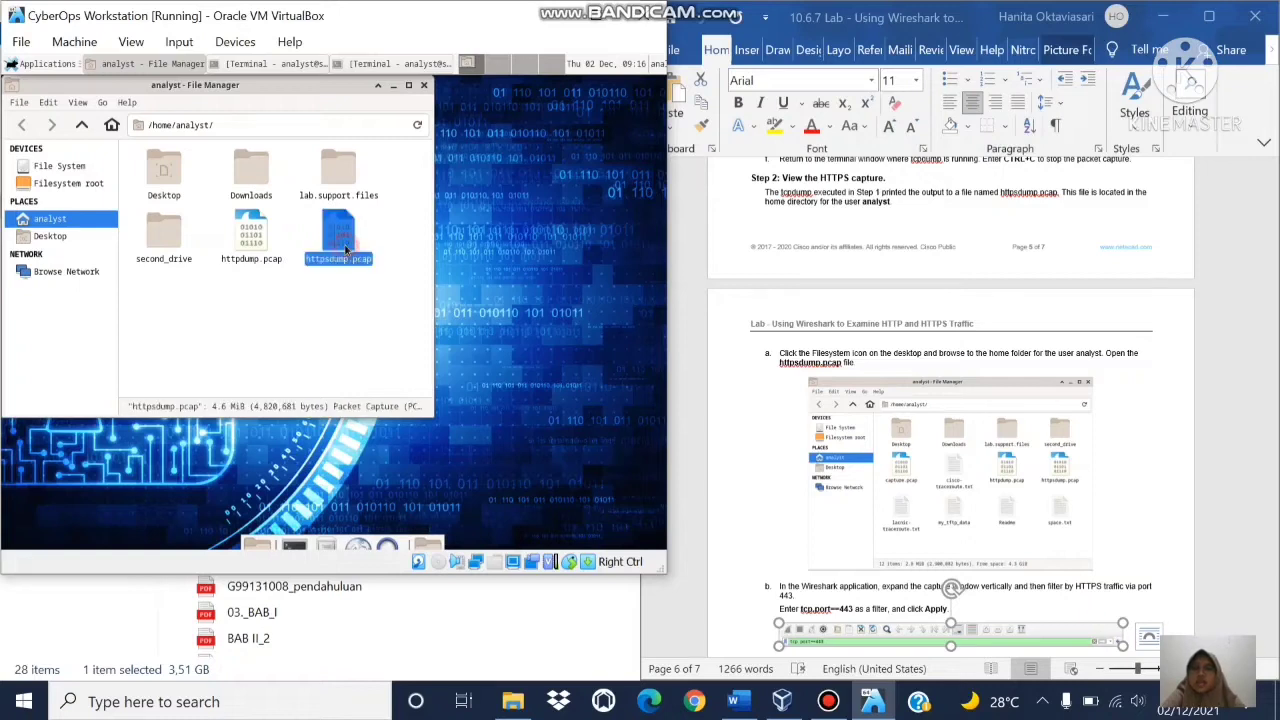
pyautogui.rightClick(345, 249)
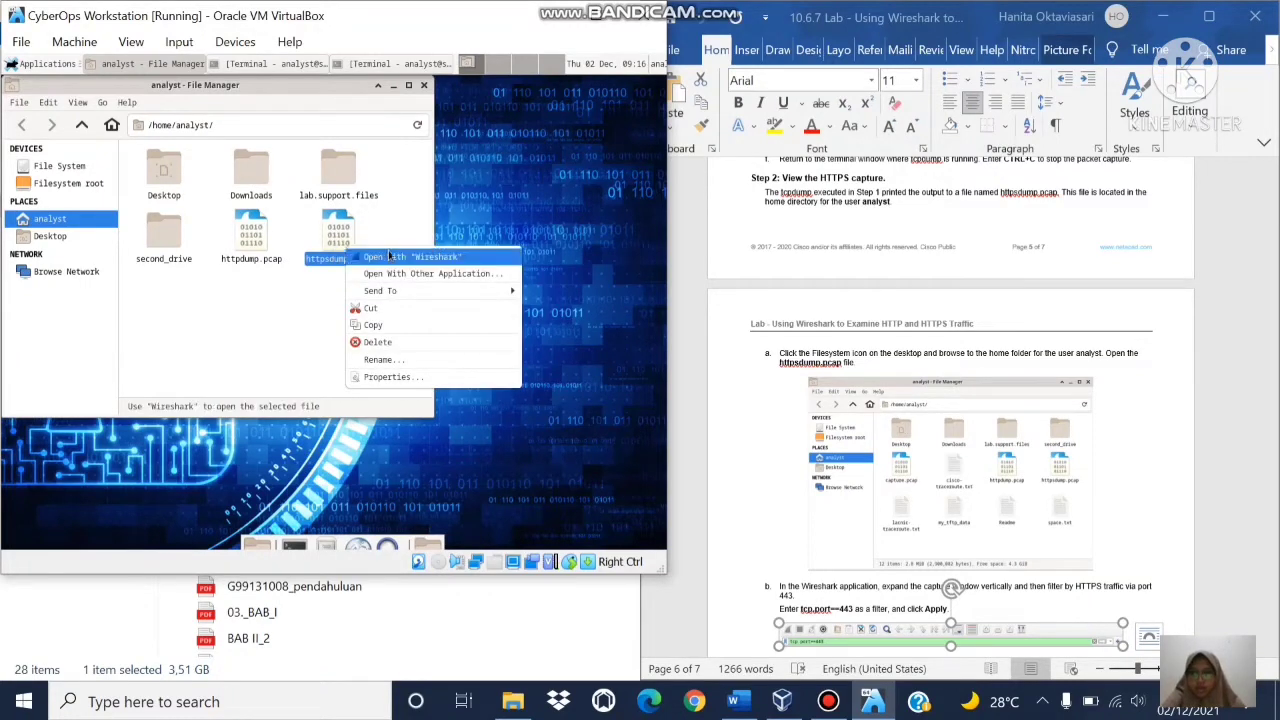
pyautogui.click(393, 257)
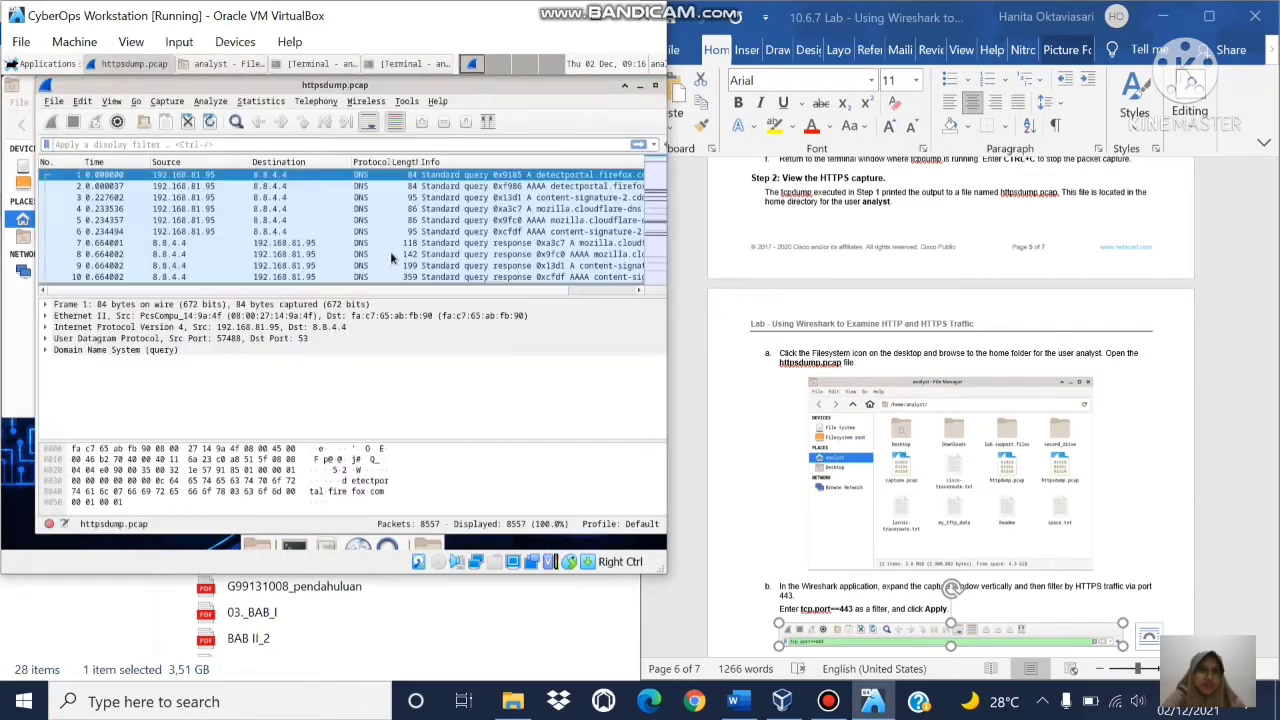
# Step: Scroll the lab instructions down, then focus Wireshark's display filter bar
pyautogui.click(1138, 418)
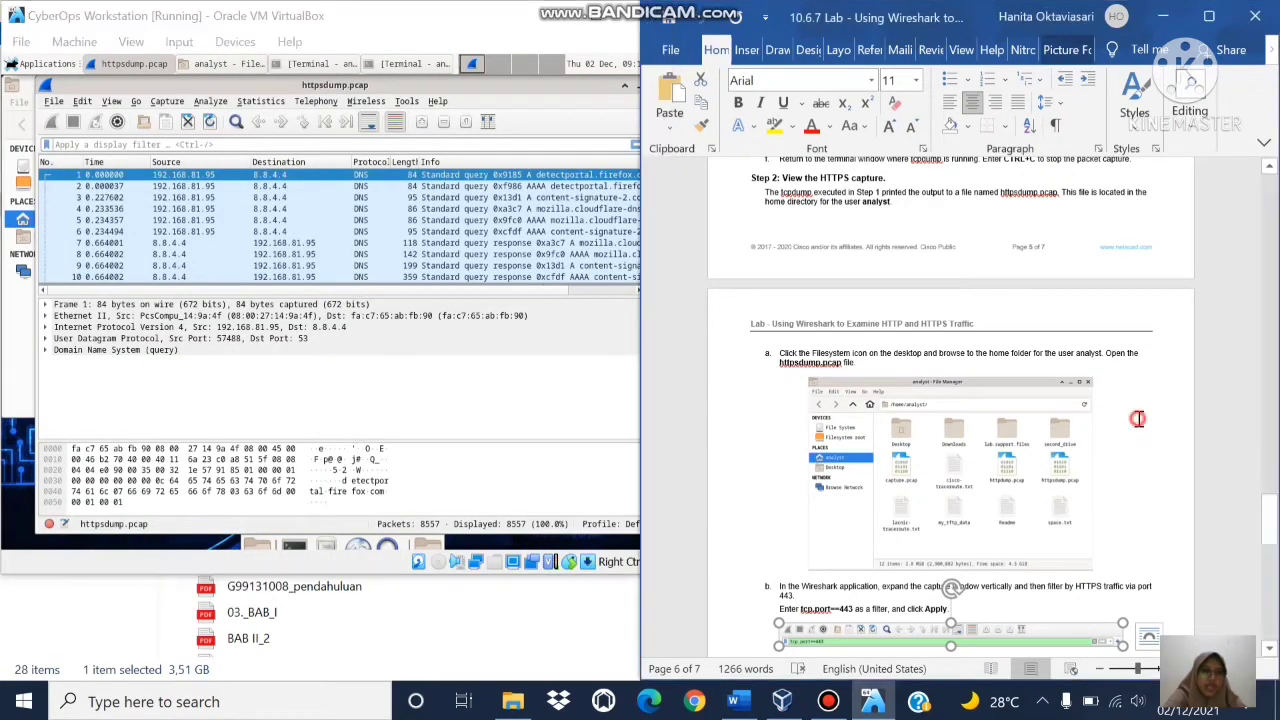
pyautogui.scroll(-3, 1138, 418)
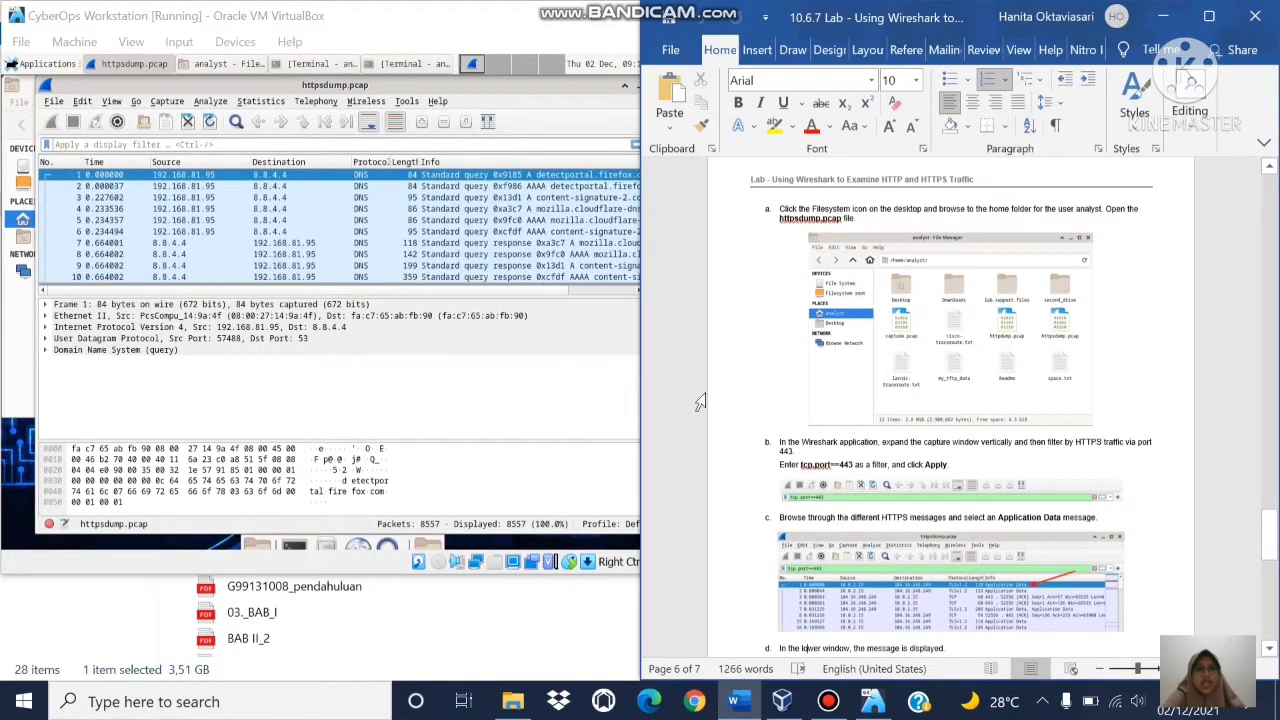
pyautogui.click(268, 143)
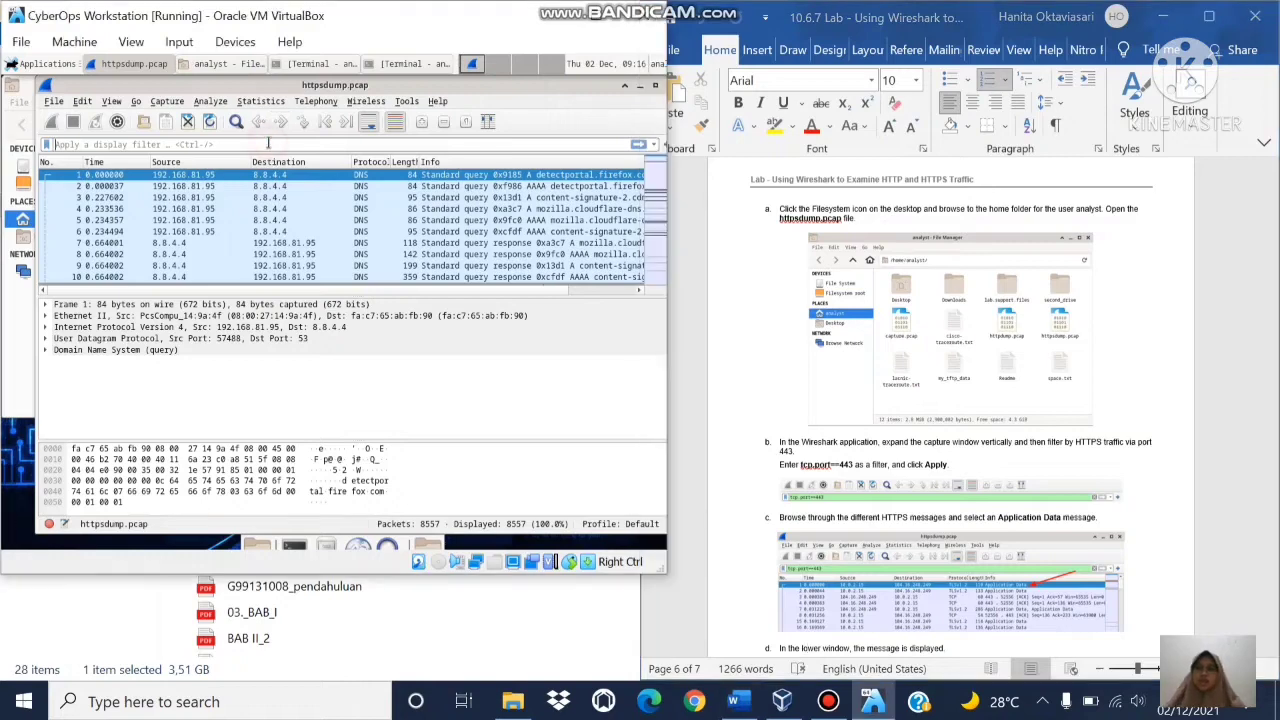
# Step: Apply the tcp.port==443 display filter and select the first listed packet
pyautogui.write('t')
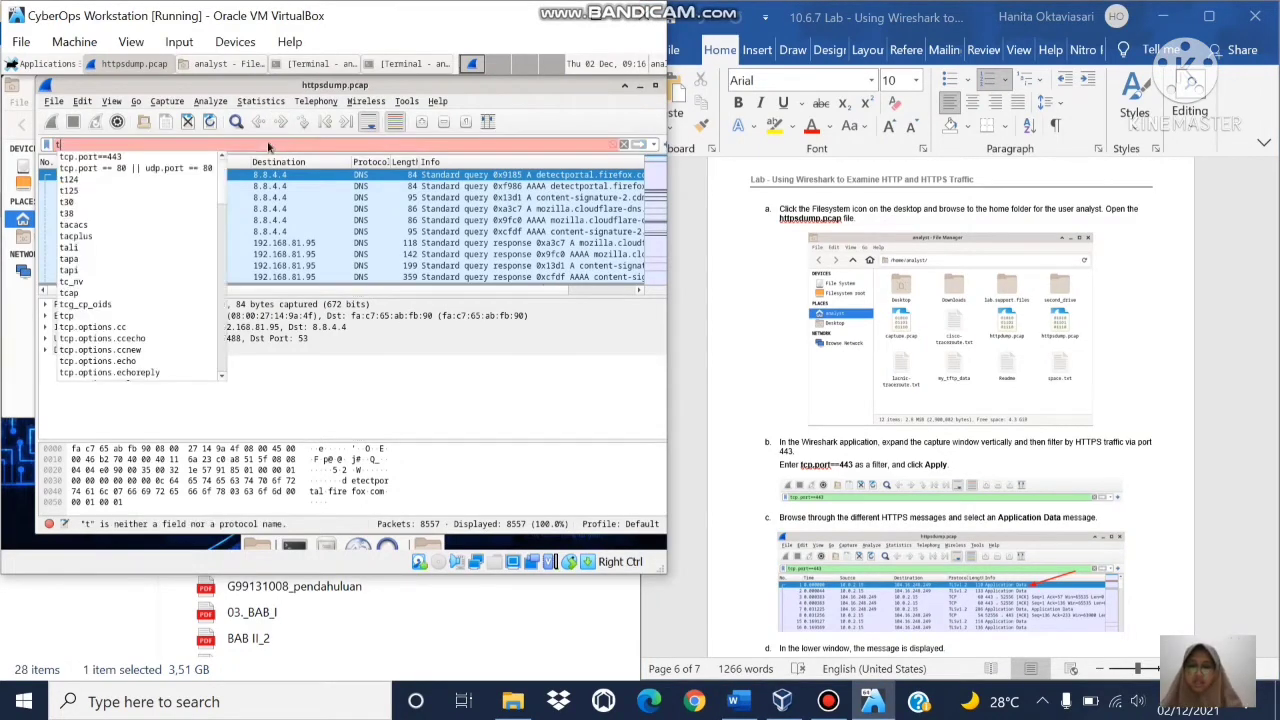
pyautogui.write('cp.port==')
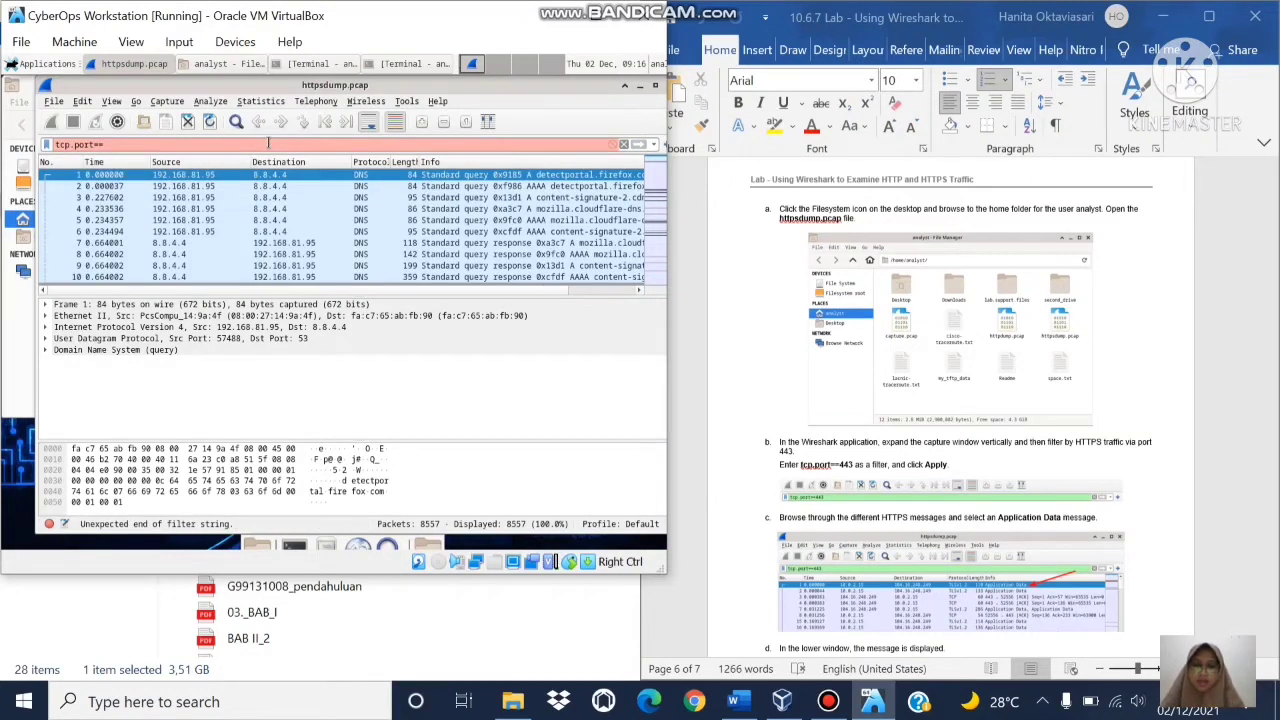
pyautogui.write('443')
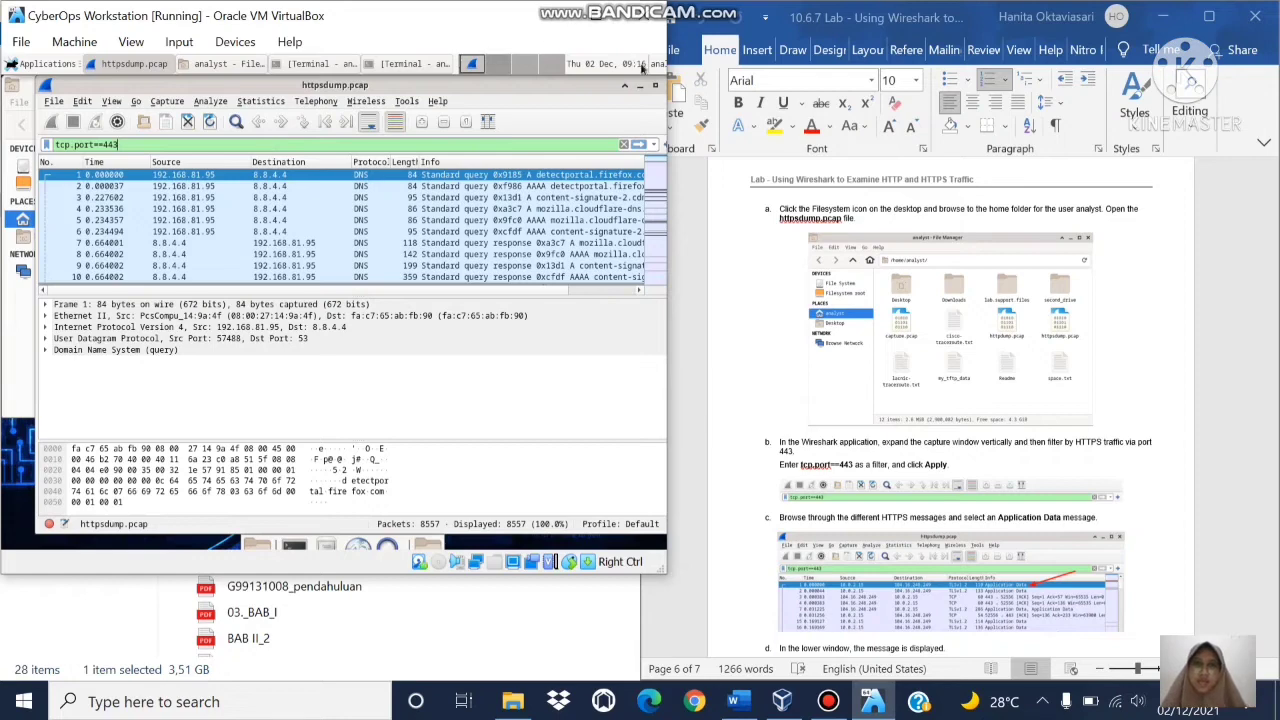
pyautogui.click(638, 145)
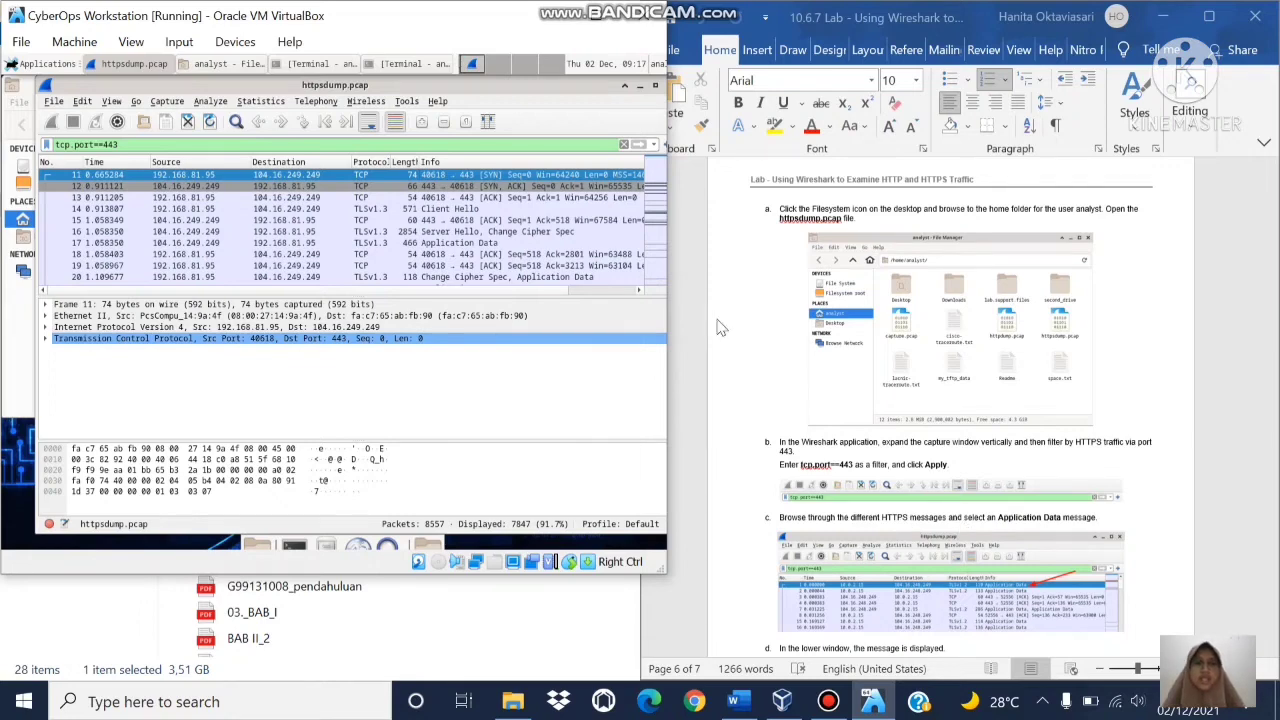
pyautogui.click(483, 178)
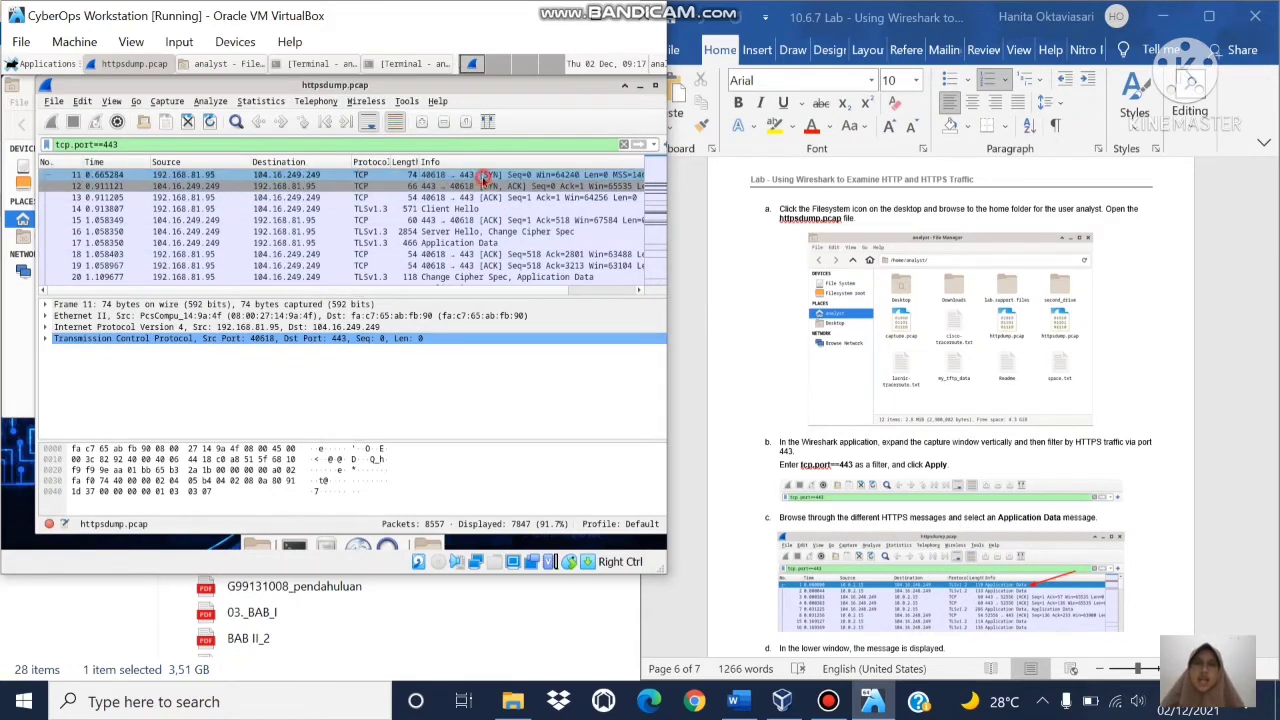
# Step: Check the lab steps, then expand Transport Layer Security and select its TLSv1.3 Record Layer entry
pyautogui.press('Down')
pyautogui.press('Down')
pyautogui.press('Down')
pyautogui.press('Down')
pyautogui.press('Down')
pyautogui.press('Down')
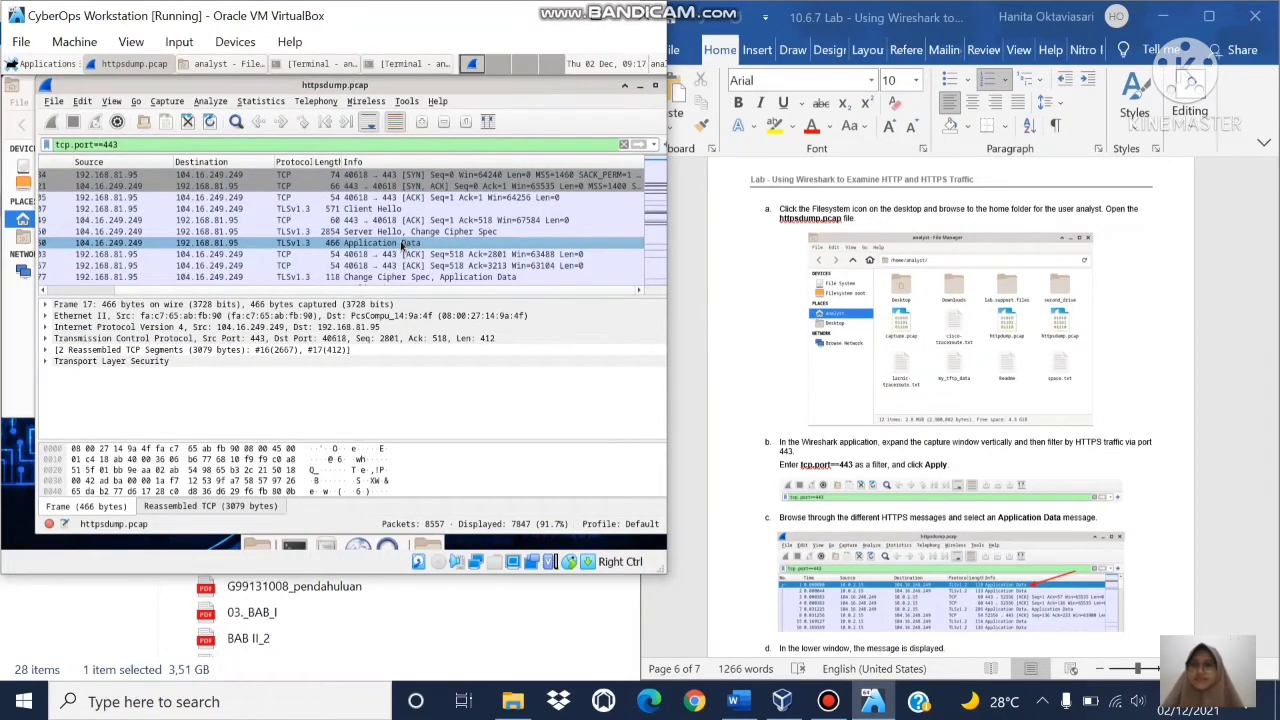
pyautogui.click(1165, 438)
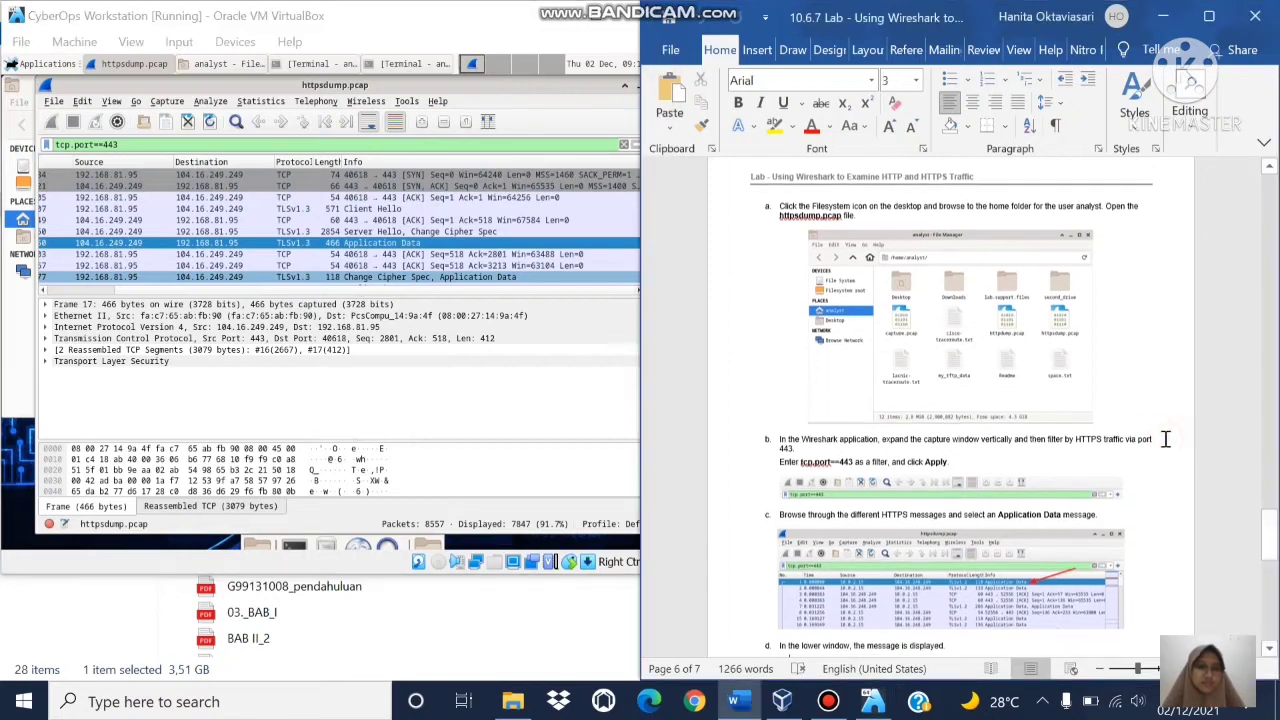
pyautogui.scroll(-6, 1165, 440)
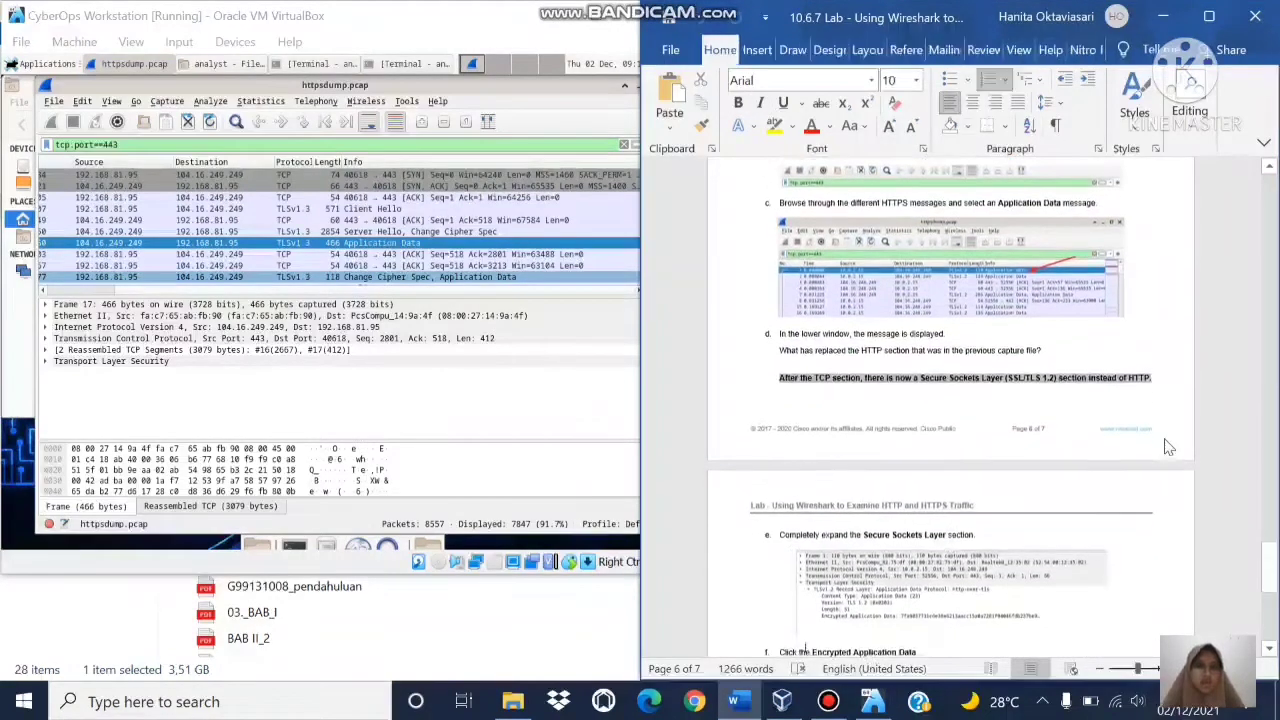
pyautogui.press('Down')
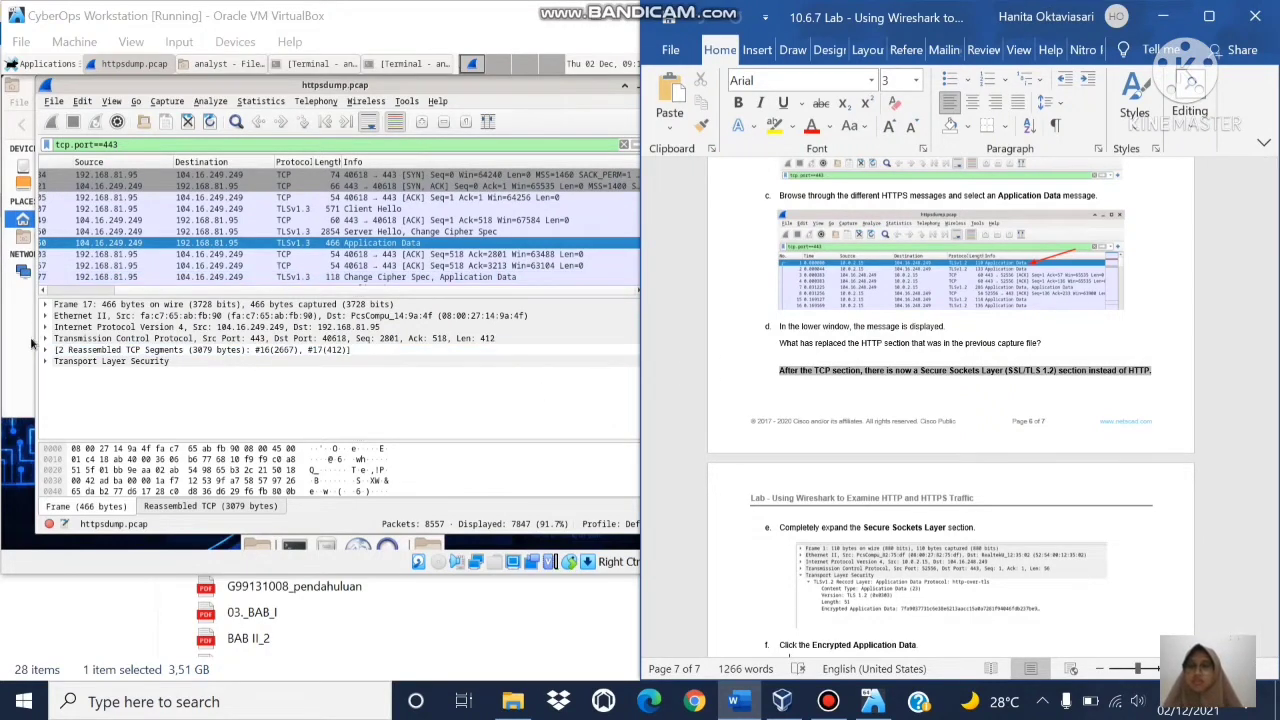
pyautogui.click(45, 361)
pyautogui.click(45, 362)
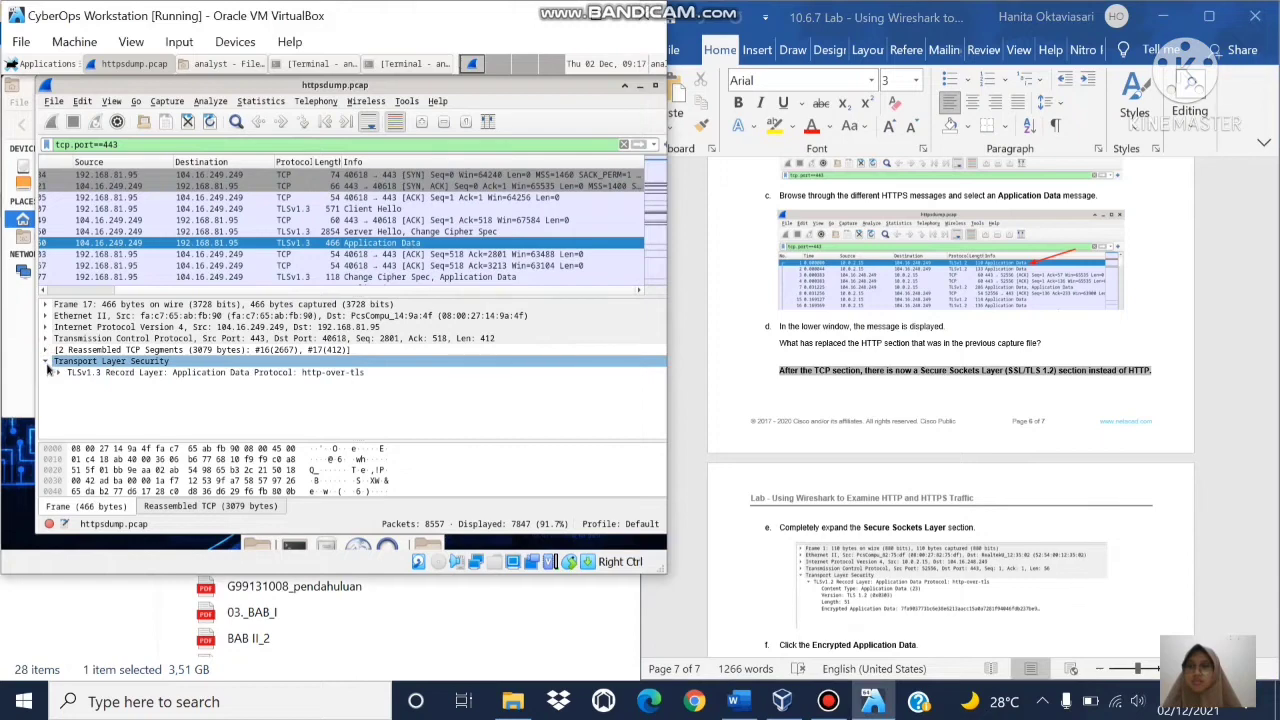
pyautogui.click(54, 372)
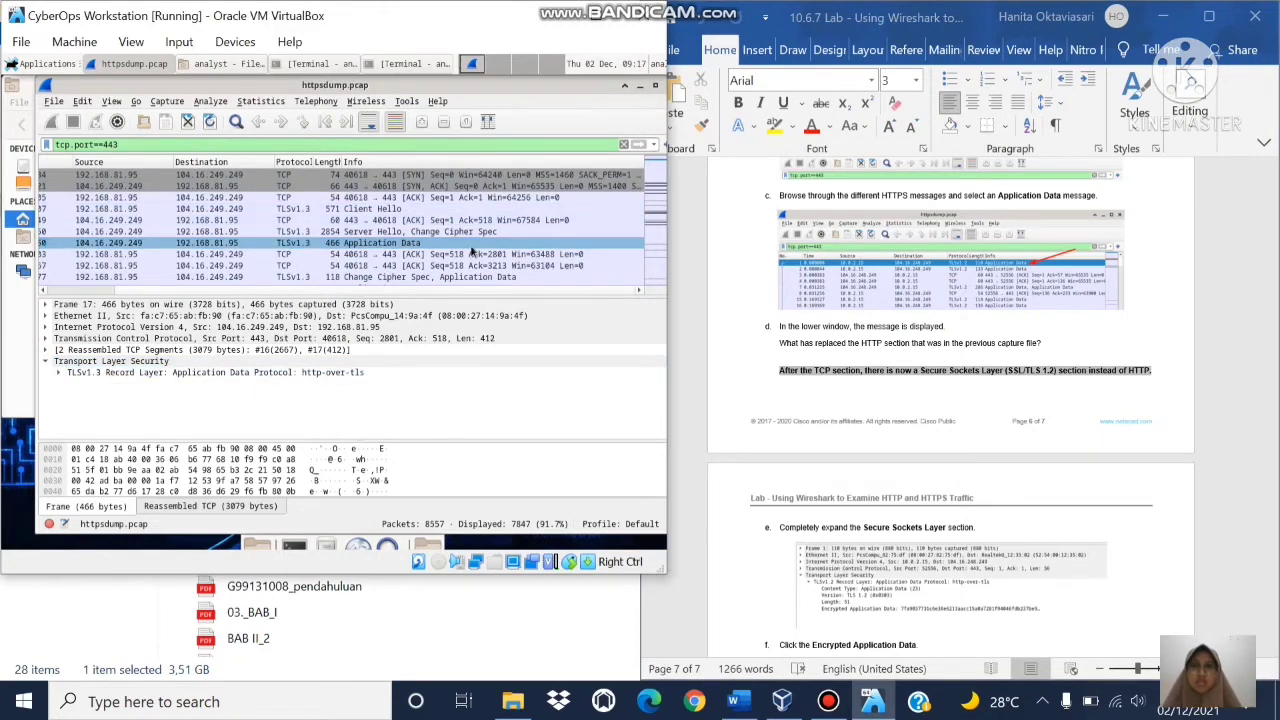
# Step: Select Application Data frame 21 and expand its TLSv1.3 Record Layer to Encrypted Application Data
pyautogui.press('Down')
pyautogui.press('Down')
pyautogui.press('Down')
pyautogui.press('Down')
pyautogui.press('Down')
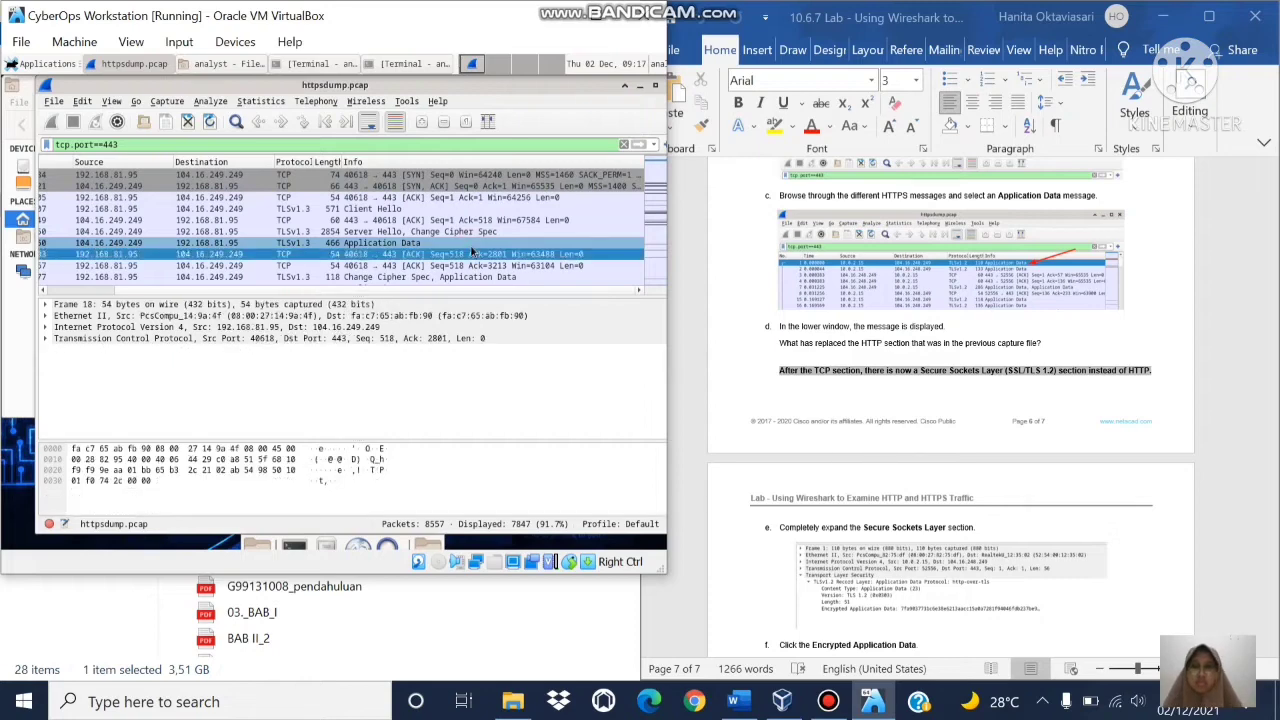
pyautogui.press('Down')
pyautogui.click(471, 253)
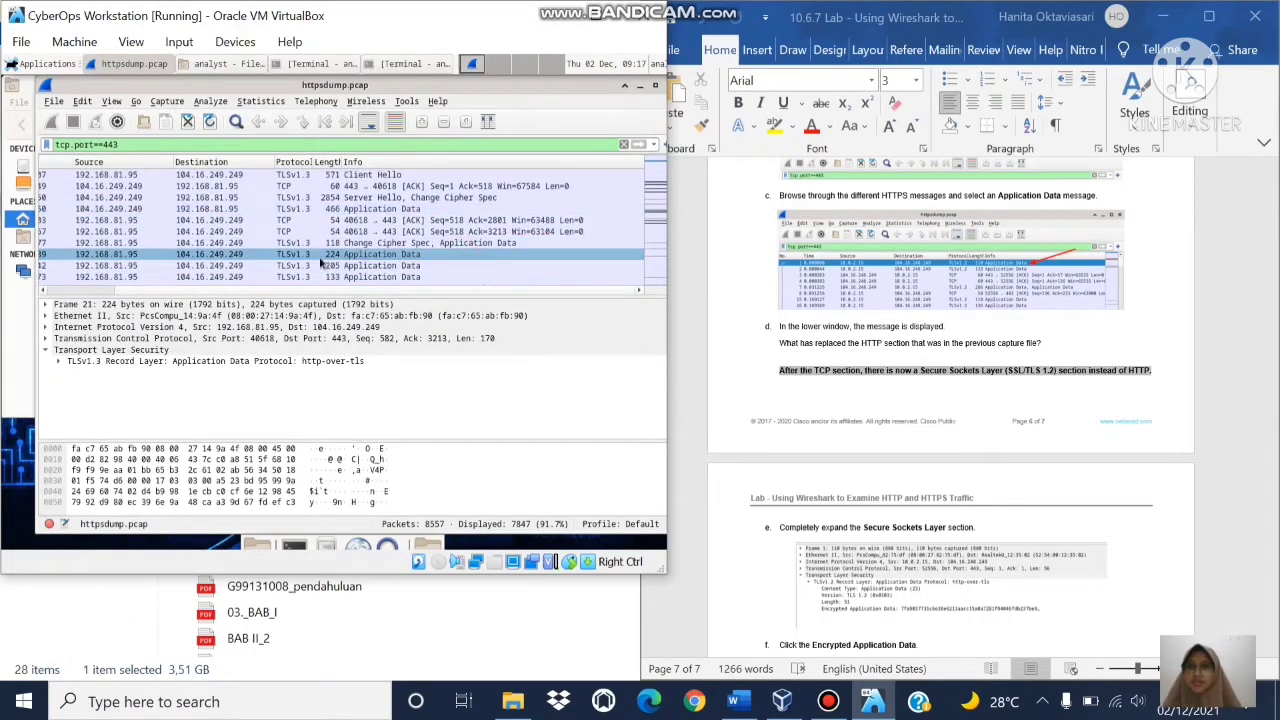
pyautogui.click(62, 362)
pyautogui.click(58, 361)
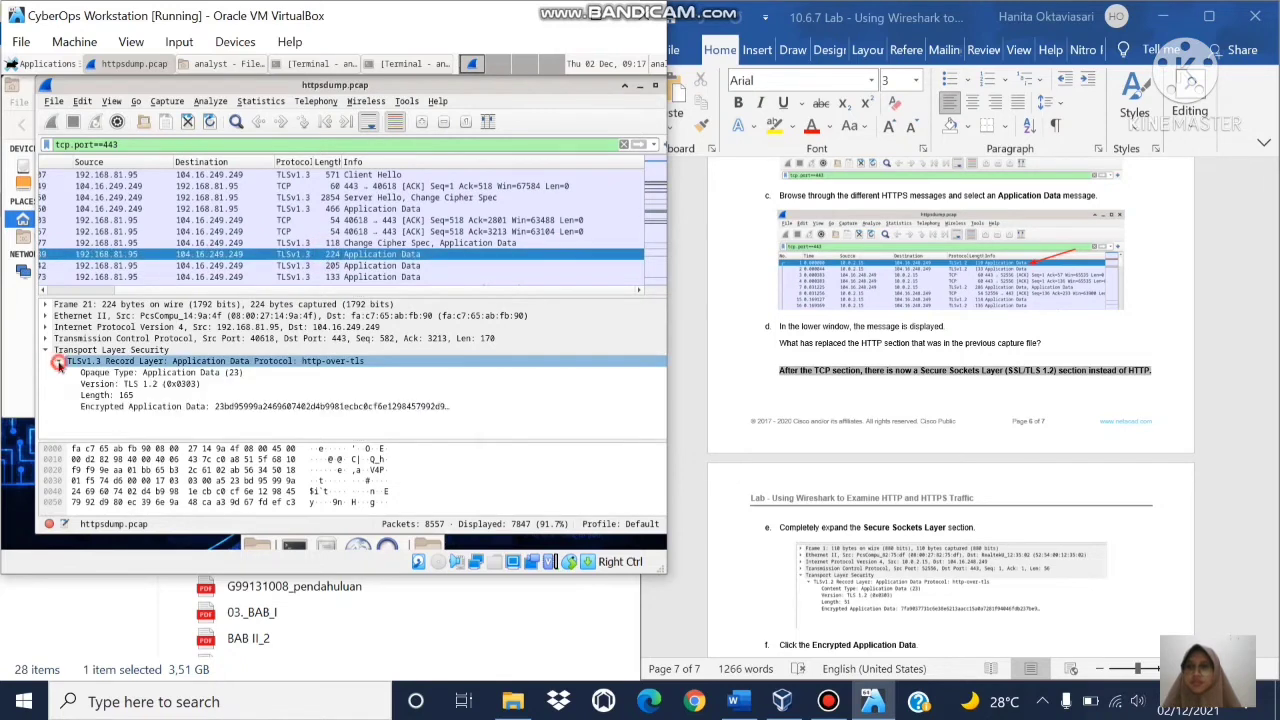
pyautogui.click(258, 407)
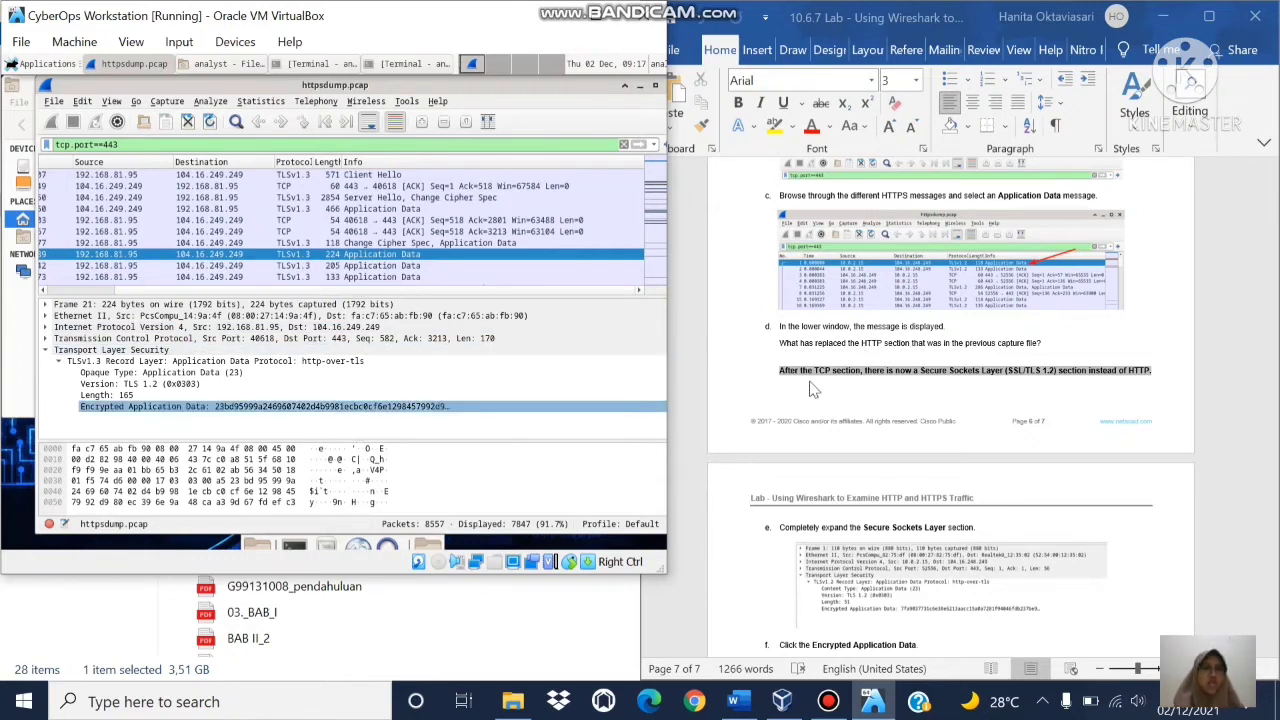
pyautogui.click(1110, 353)
pyautogui.scroll(-2, 1110, 353)
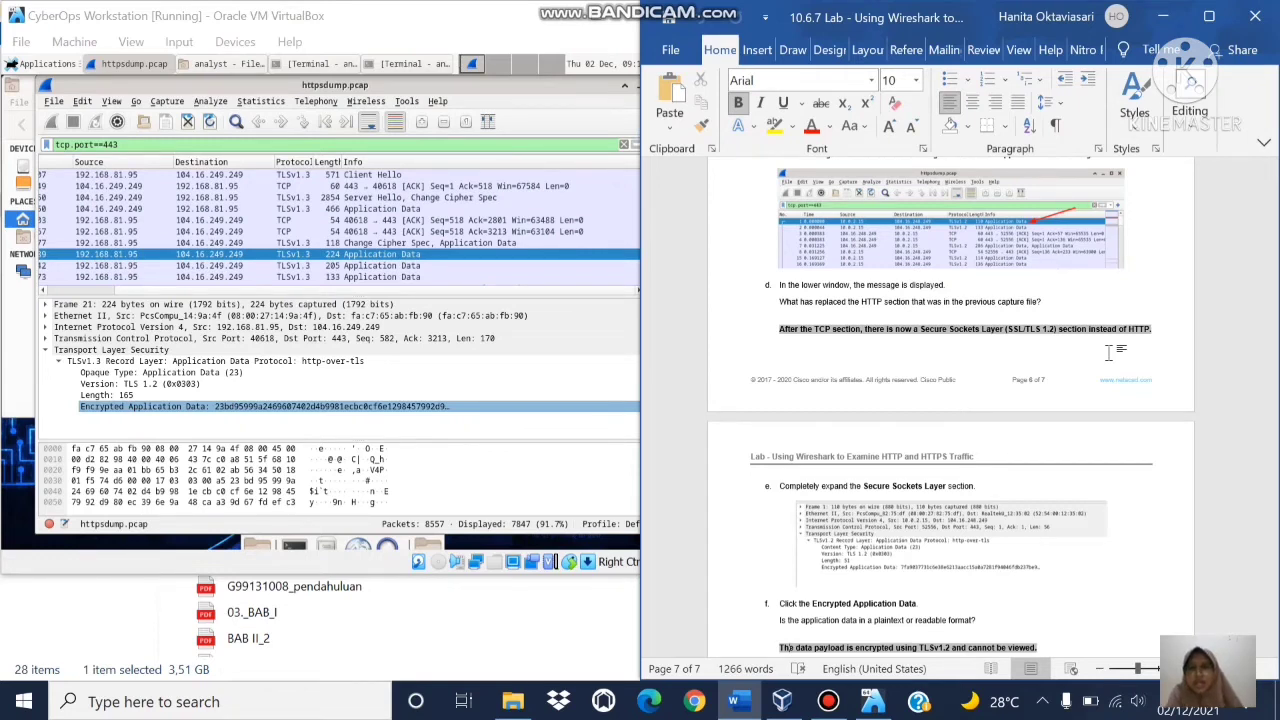
# Step: Highlight the Encrypted Application Data bytes of frame 21 in the hex pane
pyautogui.click(330, 397)
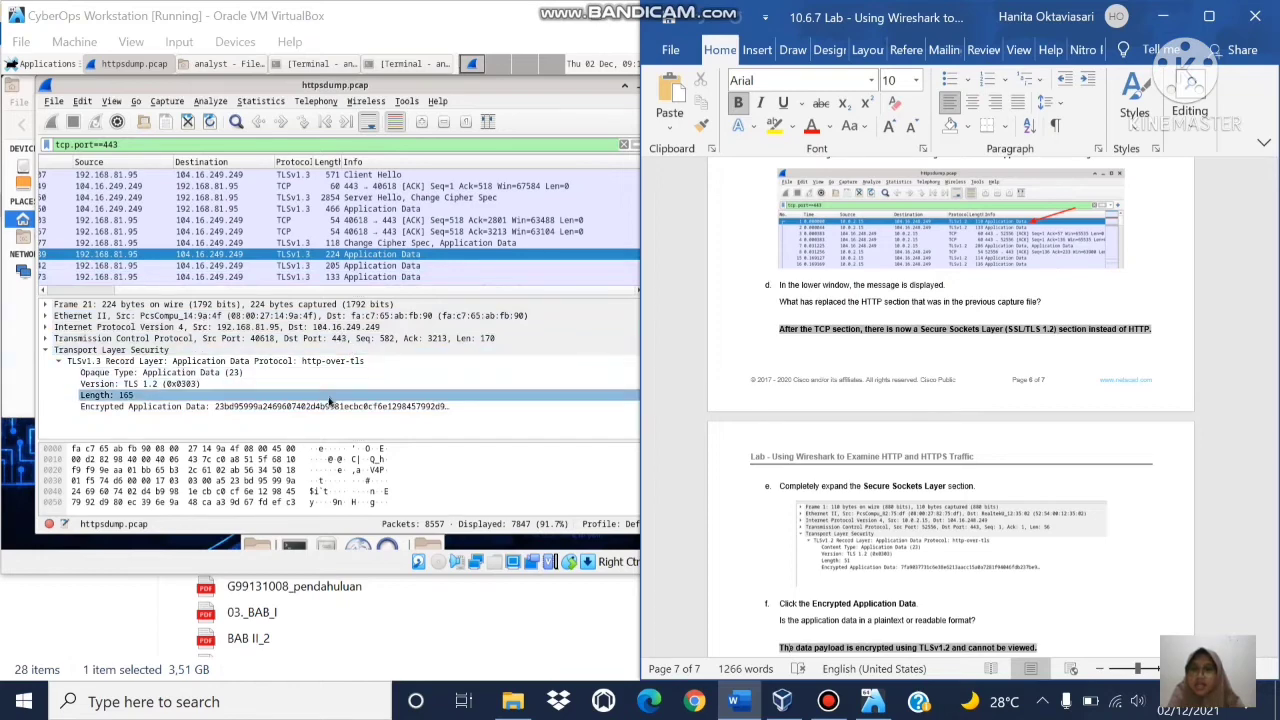
pyautogui.click(331, 406)
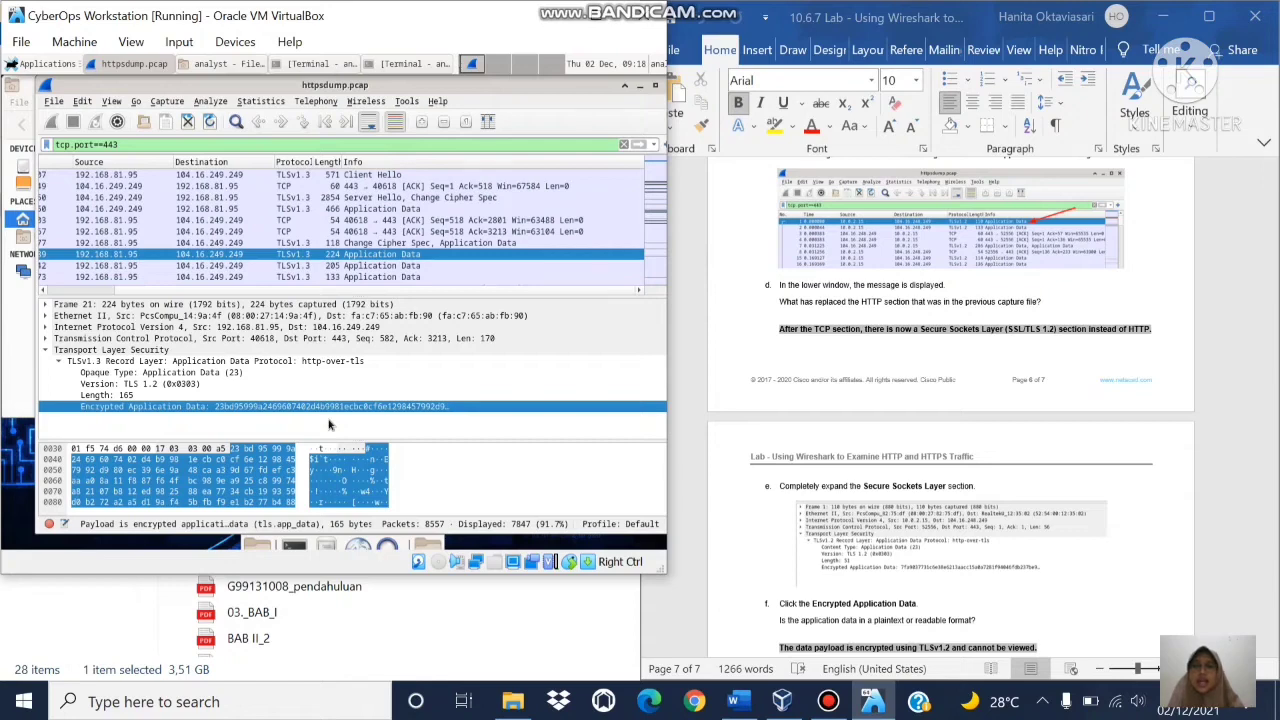
pyautogui.click(785, 525)
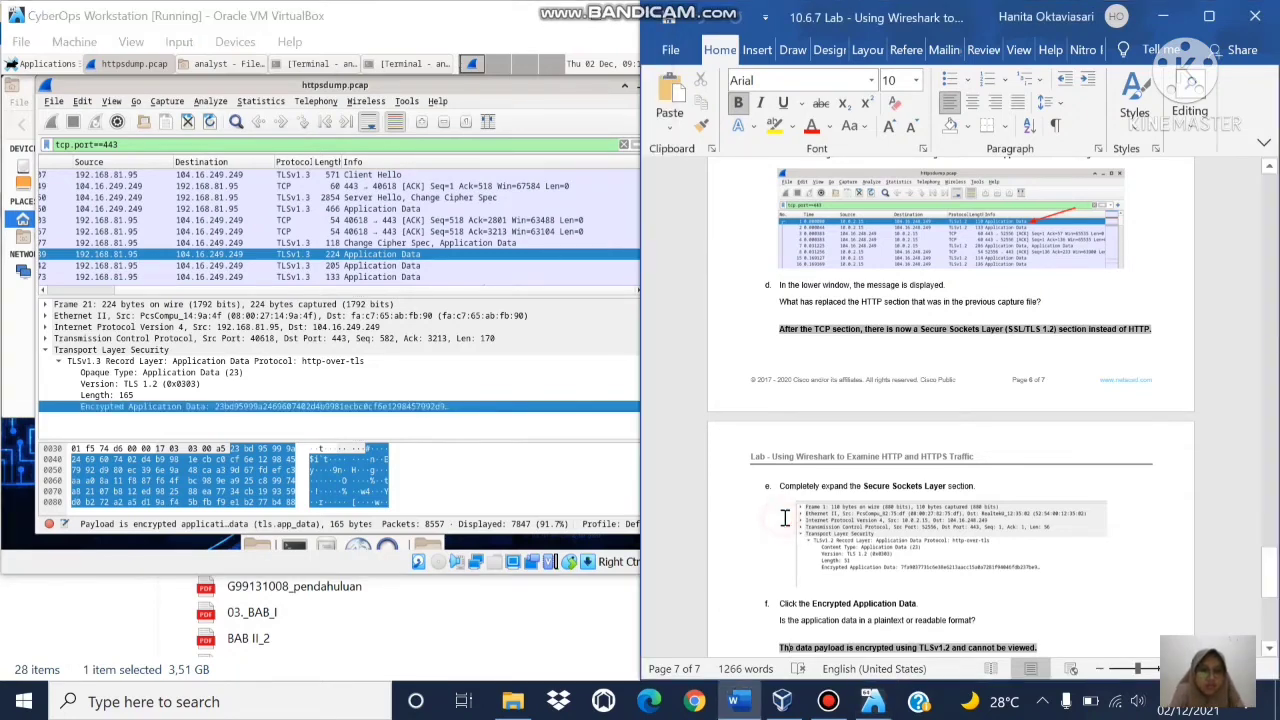
# Step: Scroll the lab document to the reflection questions' answer line and shift Wireshark left
pyautogui.scroll(-3, 785, 520)
pyautogui.scroll(-3, 785, 518)
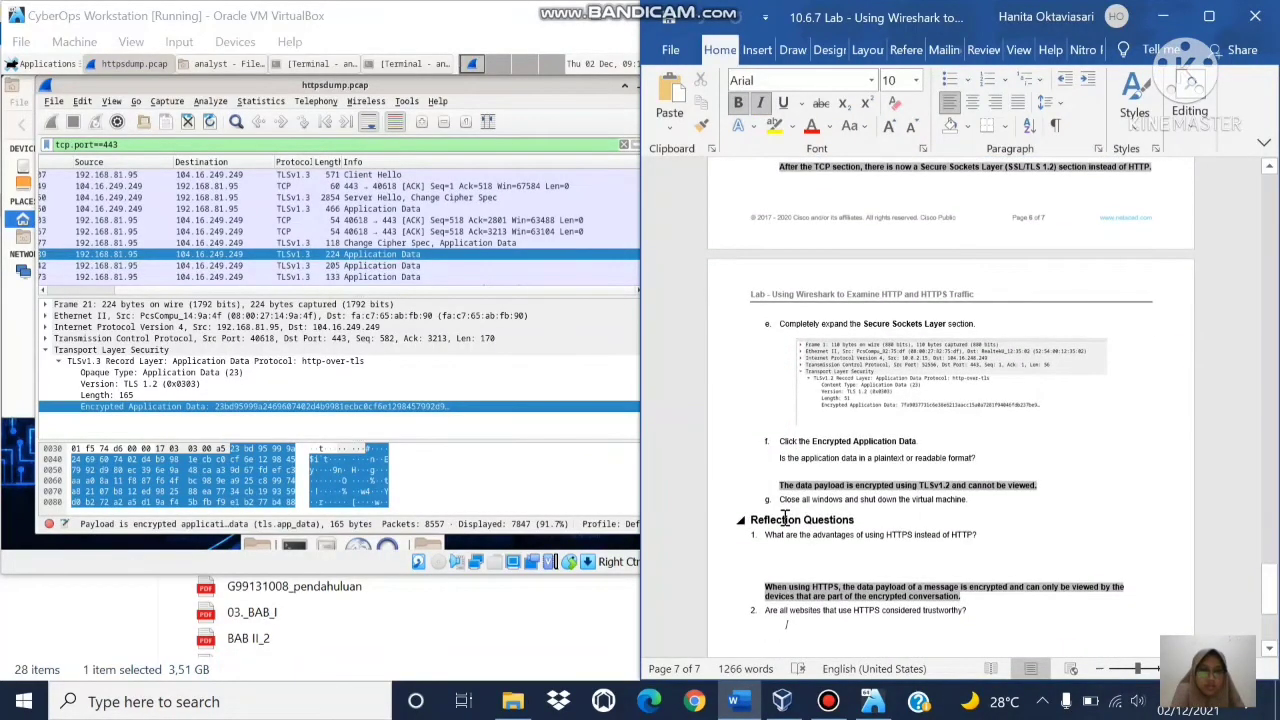
pyautogui.scroll(-1, 785, 519)
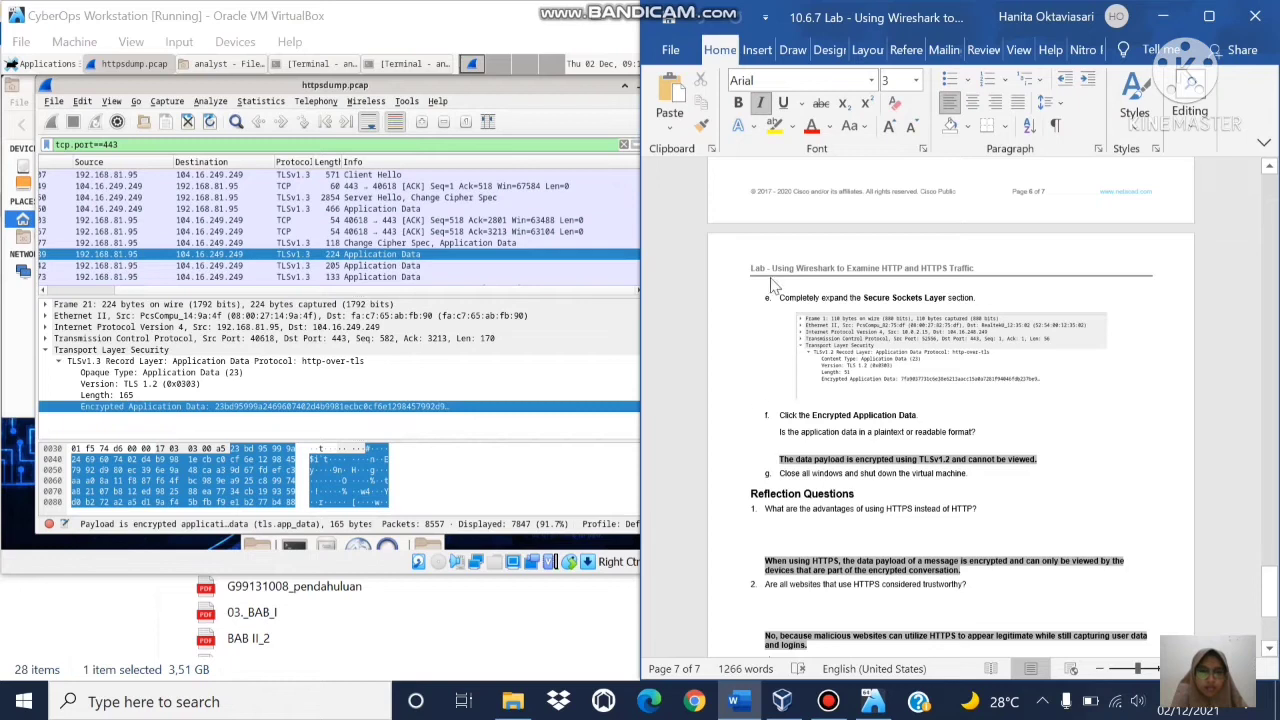
pyautogui.click(759, 388)
pyautogui.press('Down')
pyautogui.press('Down')
pyautogui.press('Down')
pyautogui.press('Down')
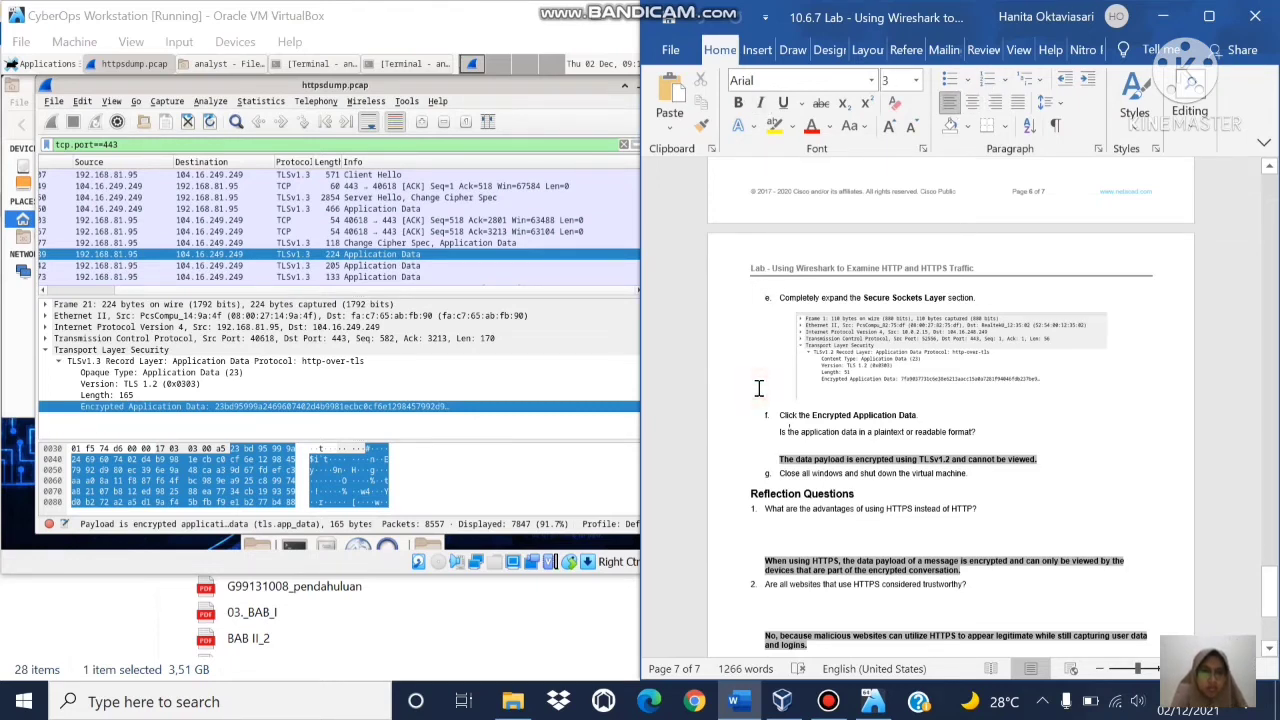
pyautogui.press('Down')
pyautogui.press('Down')
pyautogui.press('Down')
pyautogui.press('Down')
pyautogui.press('Down')
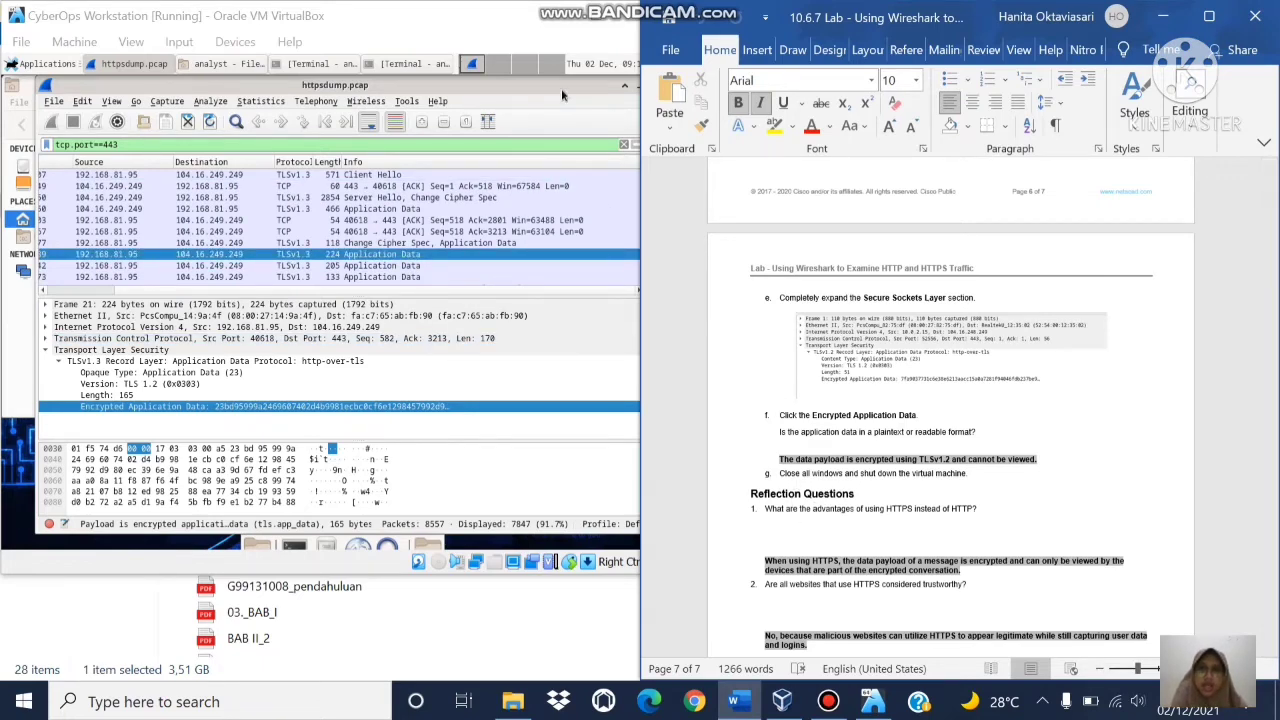
pyautogui.moveTo(561, 88); pyautogui.dragTo(426, 100)
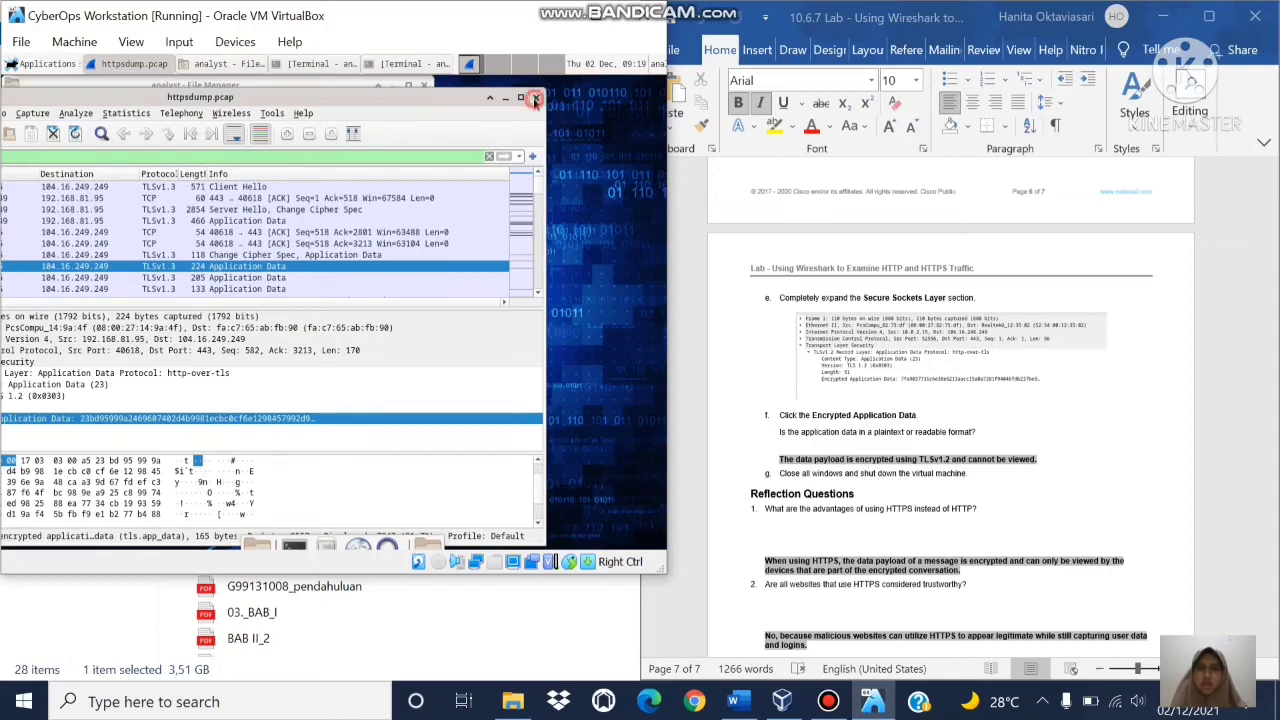
# Step: Close Wireshark and the file manager in the VM, then scroll Word to the document's end
pyautogui.click(535, 98)
pyautogui.click(422, 90)
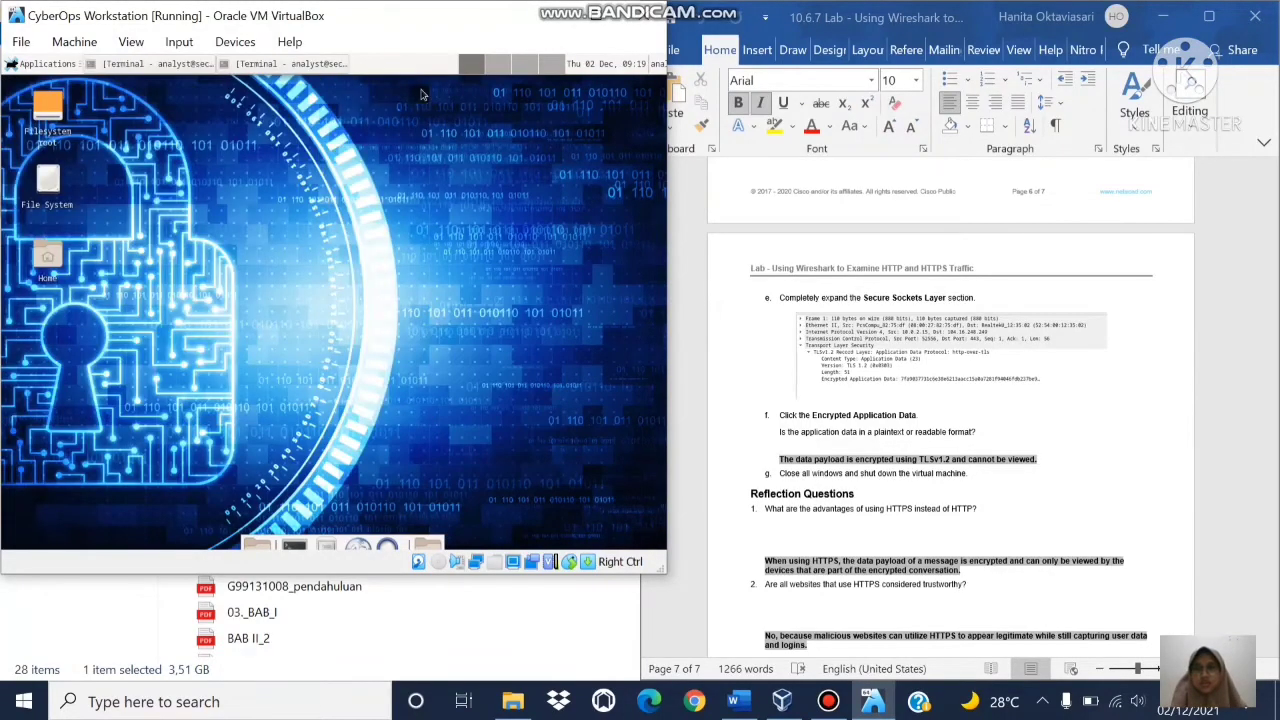
pyautogui.click(978, 519)
pyautogui.press('Down')
pyautogui.press('Down')
pyautogui.press('Down')
pyautogui.press('Down')
pyautogui.press('Down')
pyautogui.press('Down')
pyautogui.press('Down')
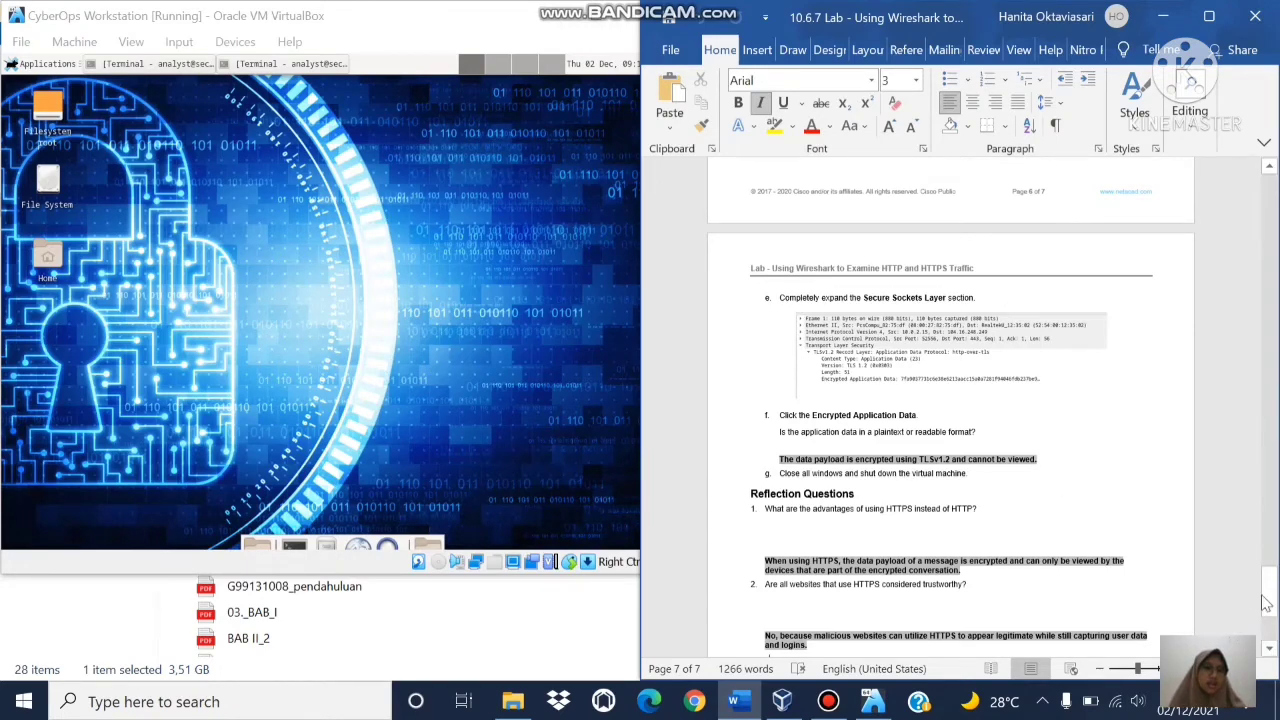
pyautogui.click(1264, 594)
pyautogui.moveTo(1264, 594); pyautogui.dragTo(1266, 620)
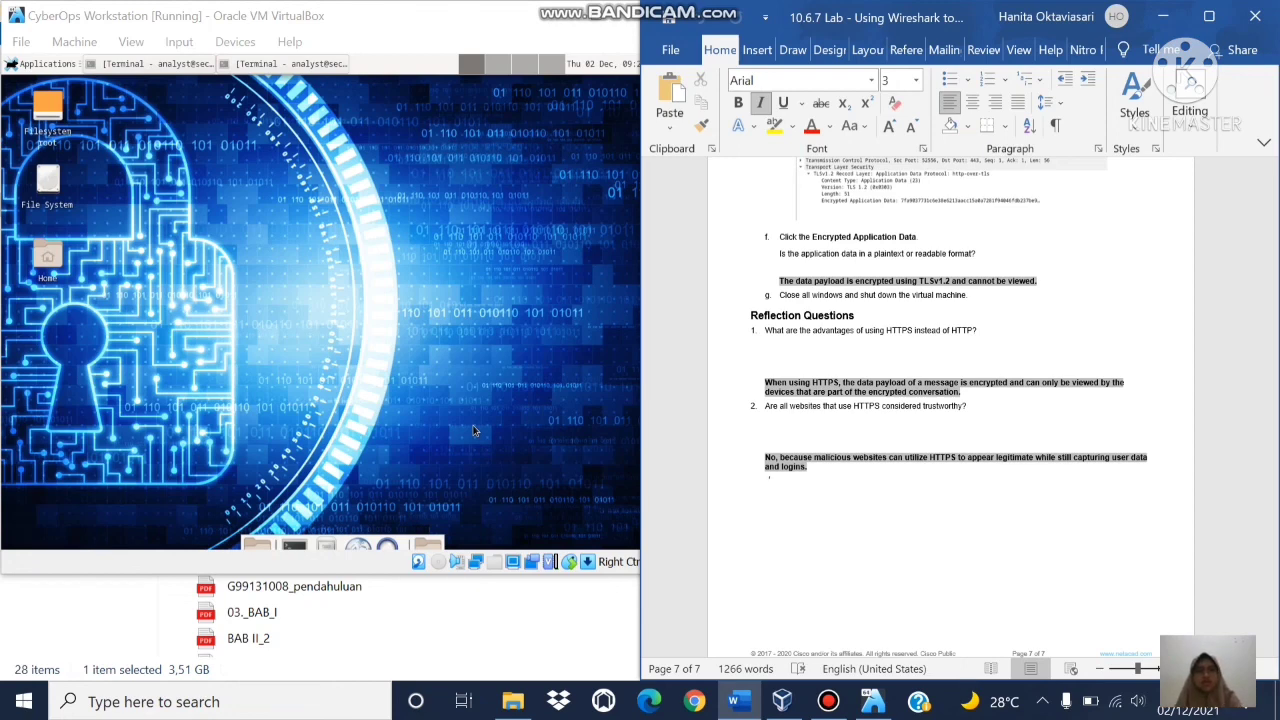
pyautogui.click(829, 702)
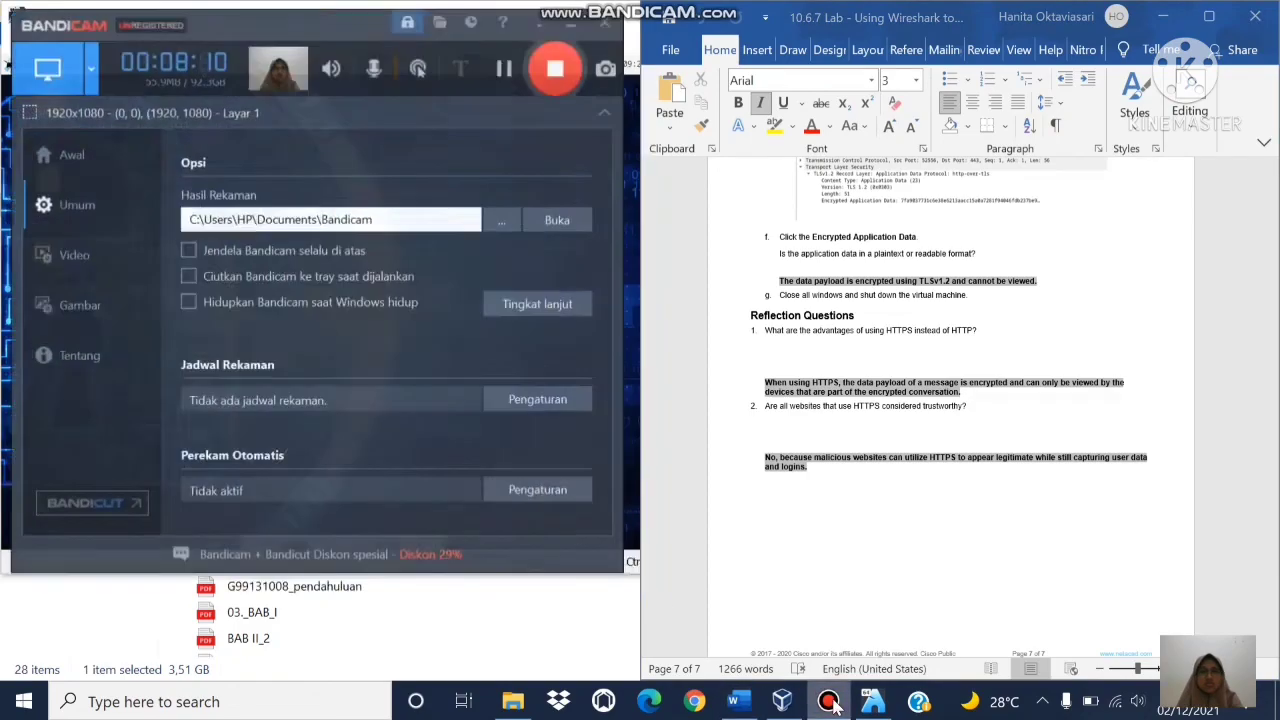